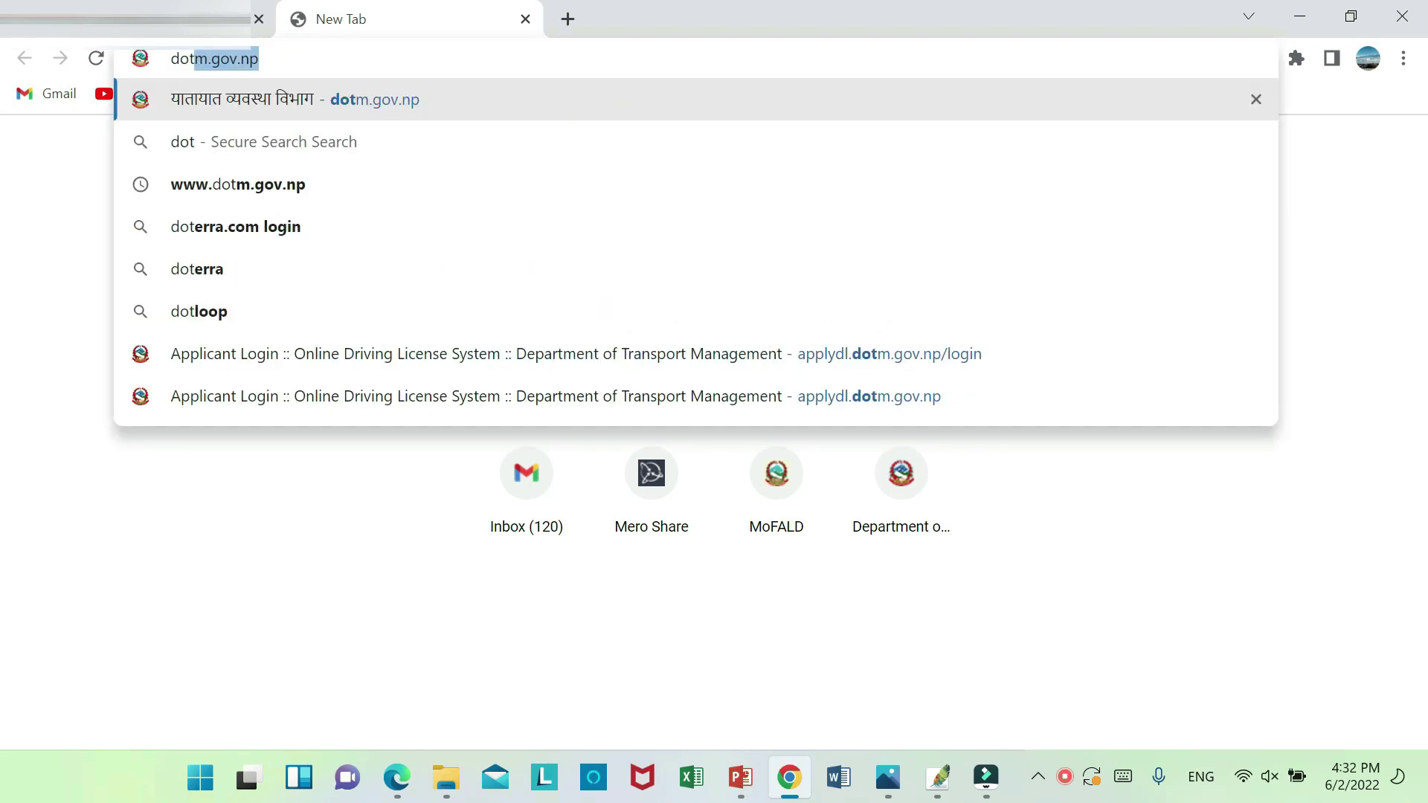
Go from the dotm transport site to the Online Driving License System's sign-up form
{"action": "key", "text": "Return"}
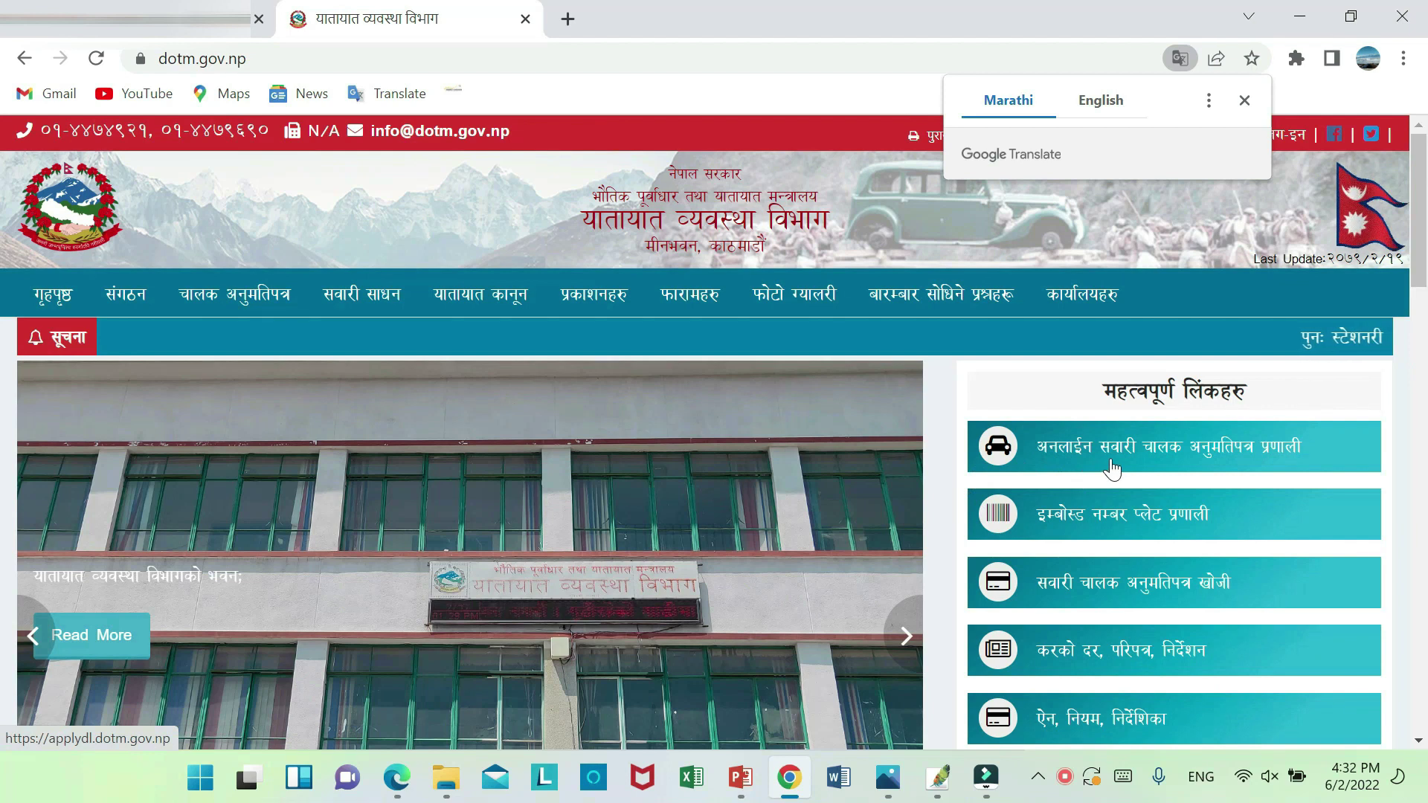
{"action": "left_click", "coordinate": [1109, 458]}
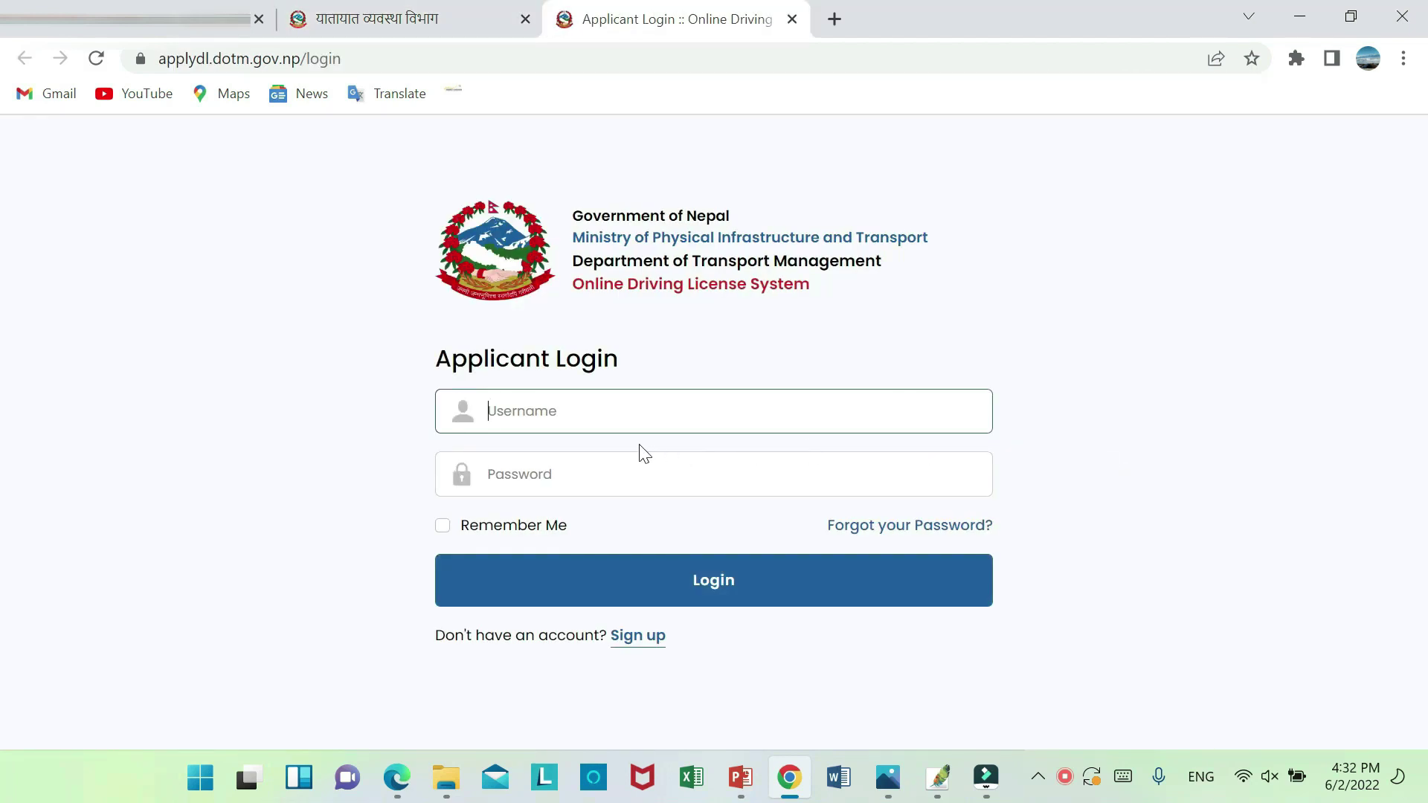
{"action": "left_click", "coordinate": [1230, 550]}
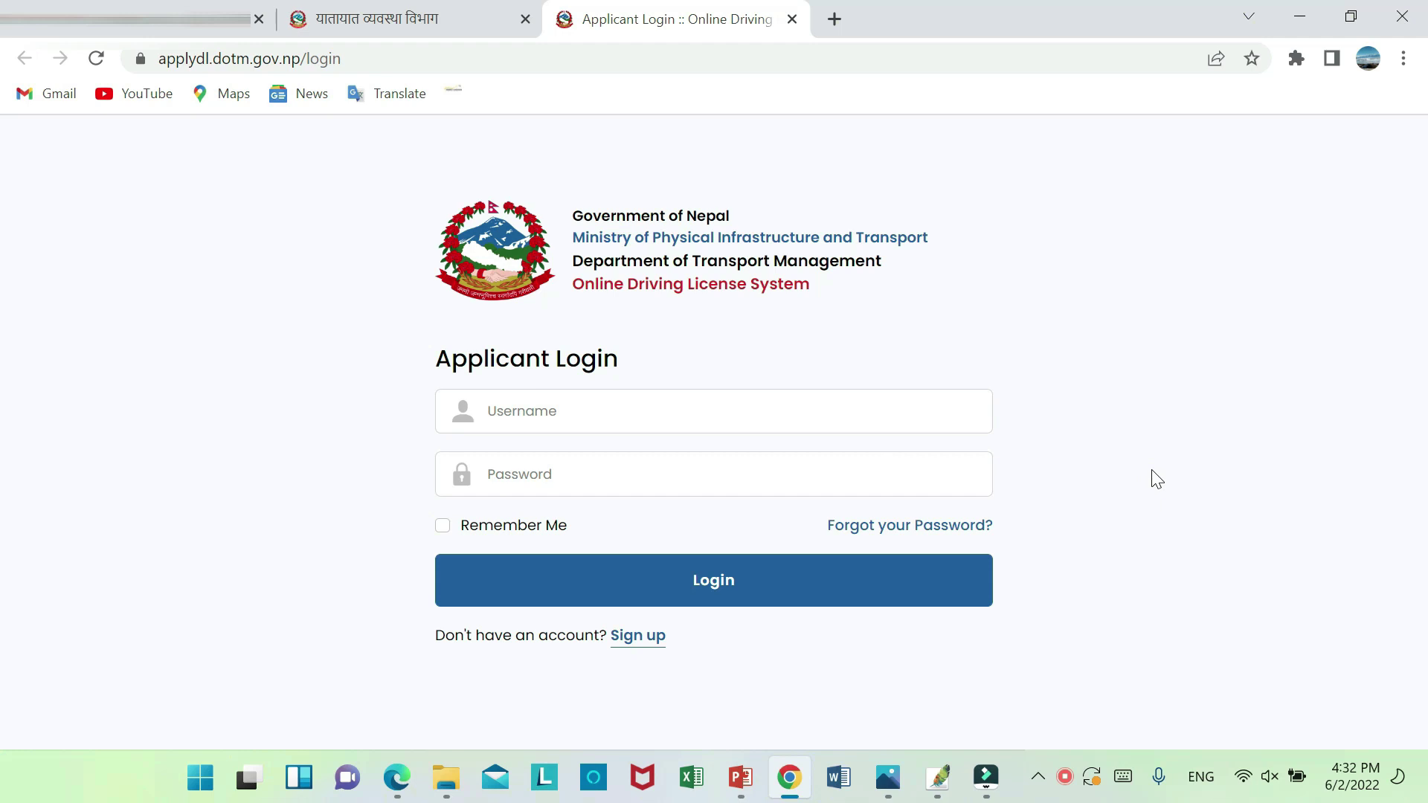
{"action": "left_click", "coordinate": [650, 637]}
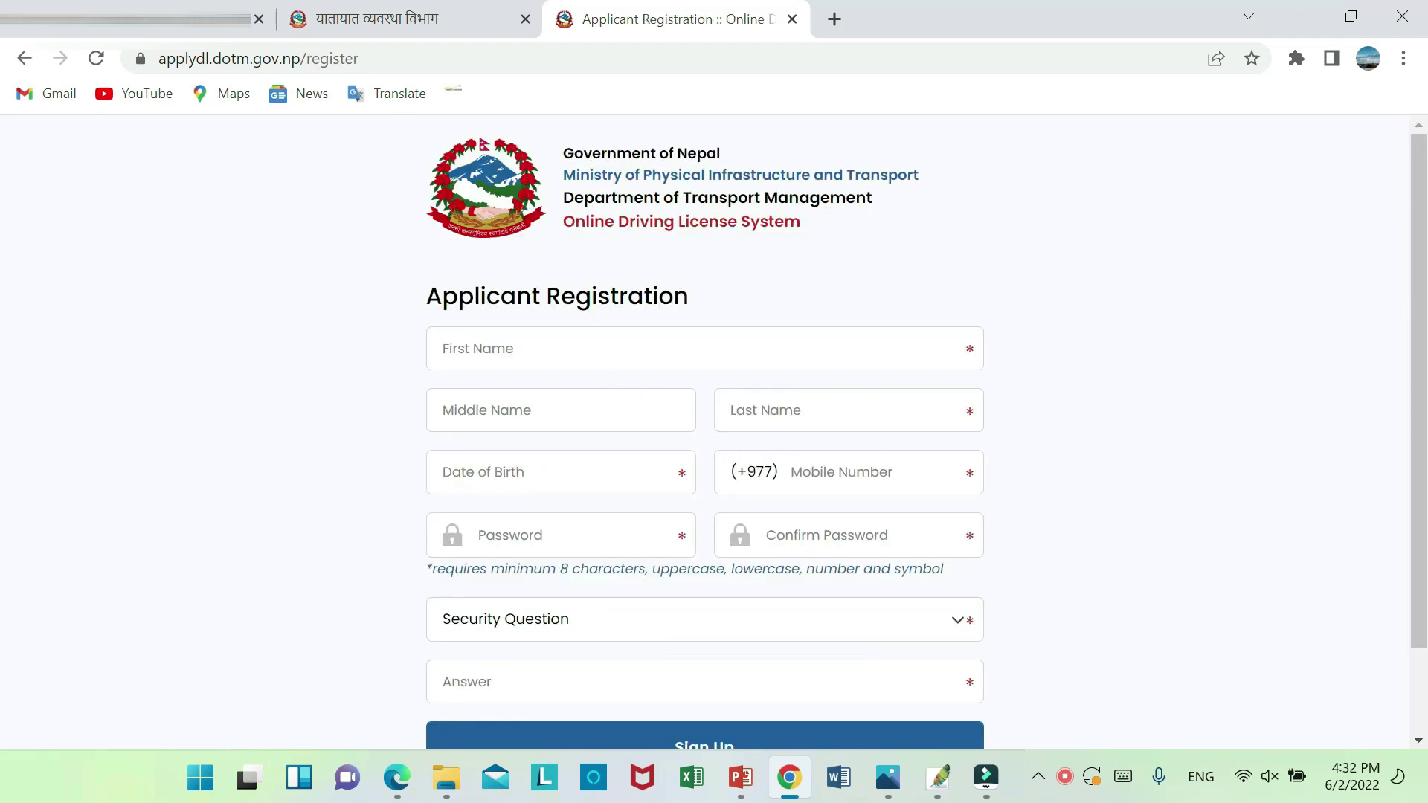
Enter the applicant's first and last name, fixing a full name mistyped into First Name
{"action": "left_click", "coordinate": [603, 355]}
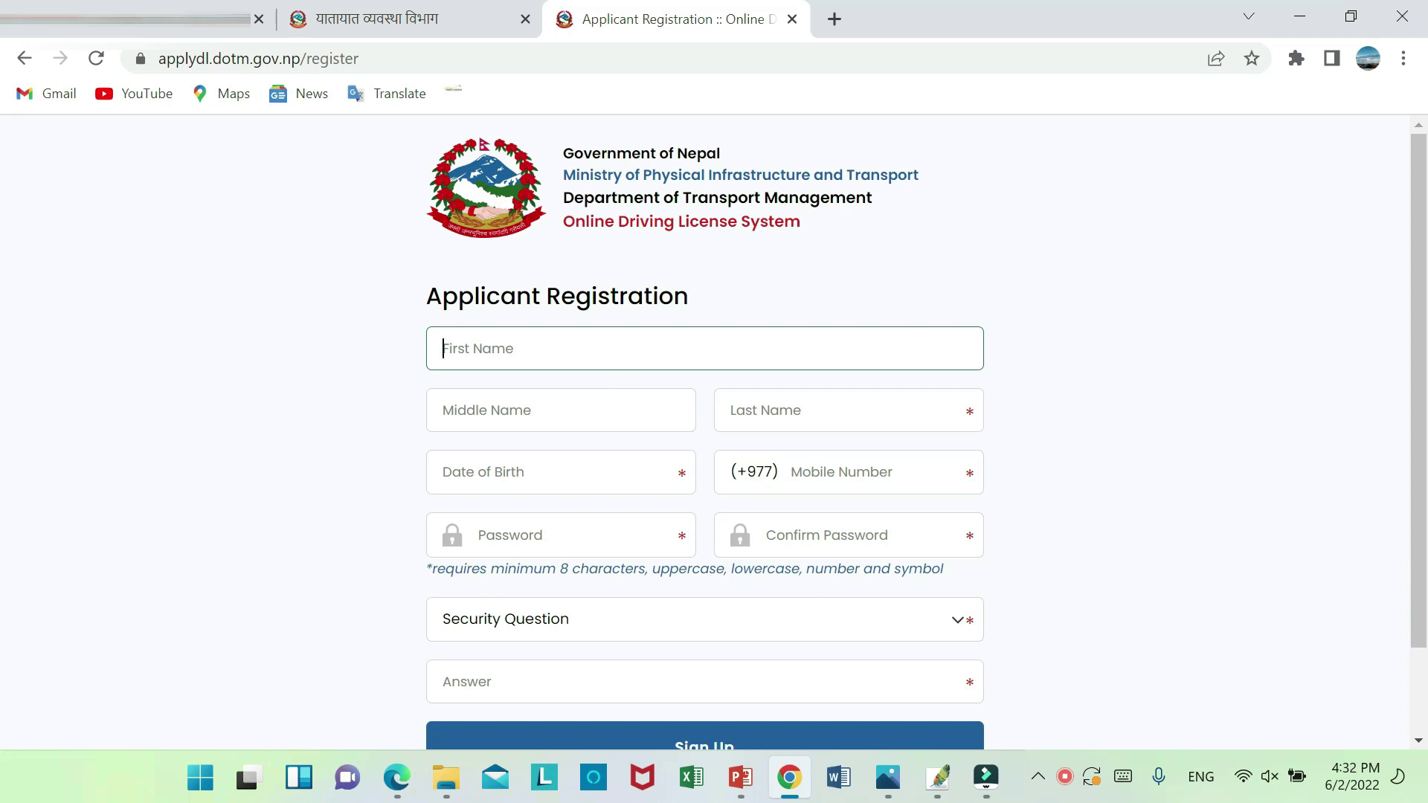
{"action": "left_click_drag", "start_coordinate": [610, 348], "coordinate": [386, 352]}
{"action": "key", "text": "BackSpace"}
{"action": "left_click", "coordinate": [787, 417]}
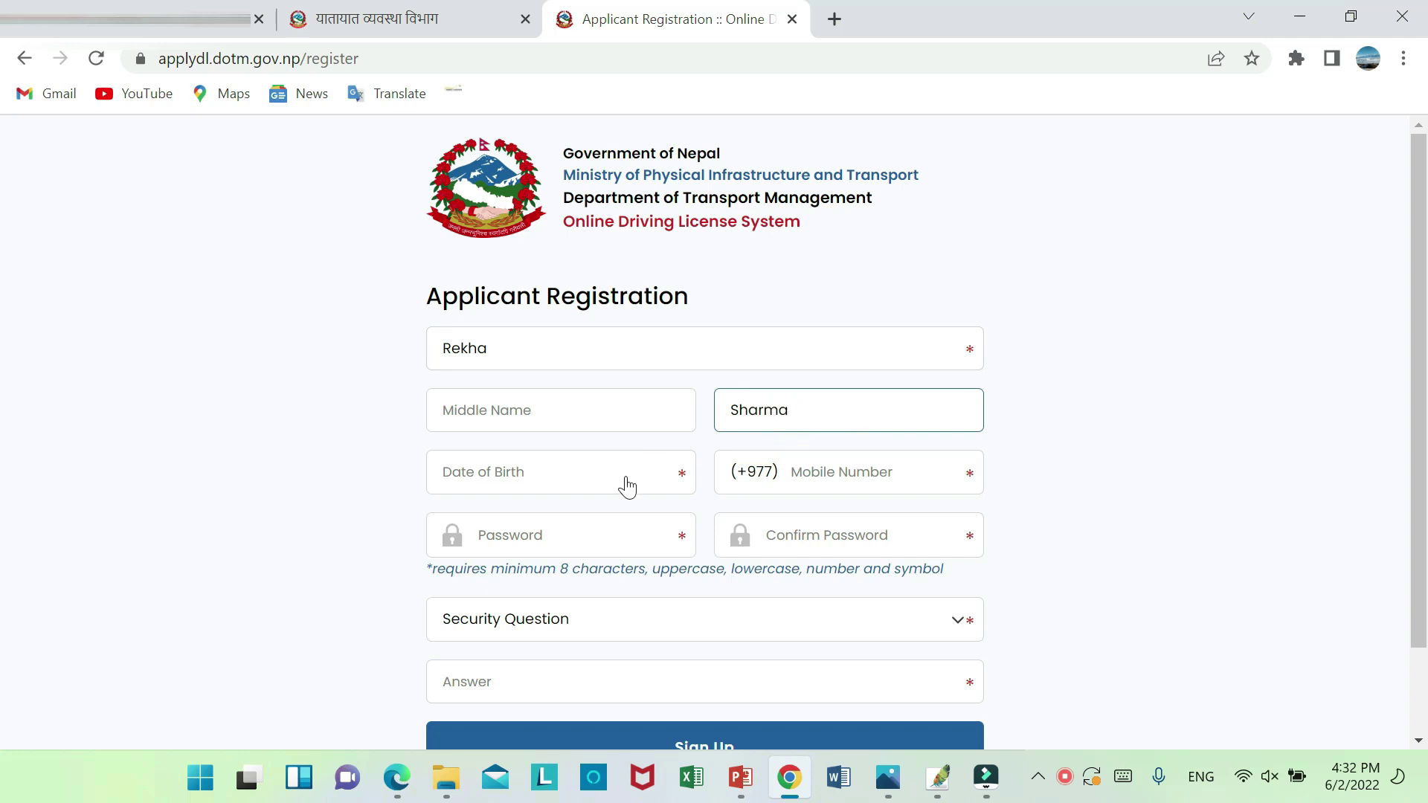
{"action": "left_click", "coordinate": [615, 487]}
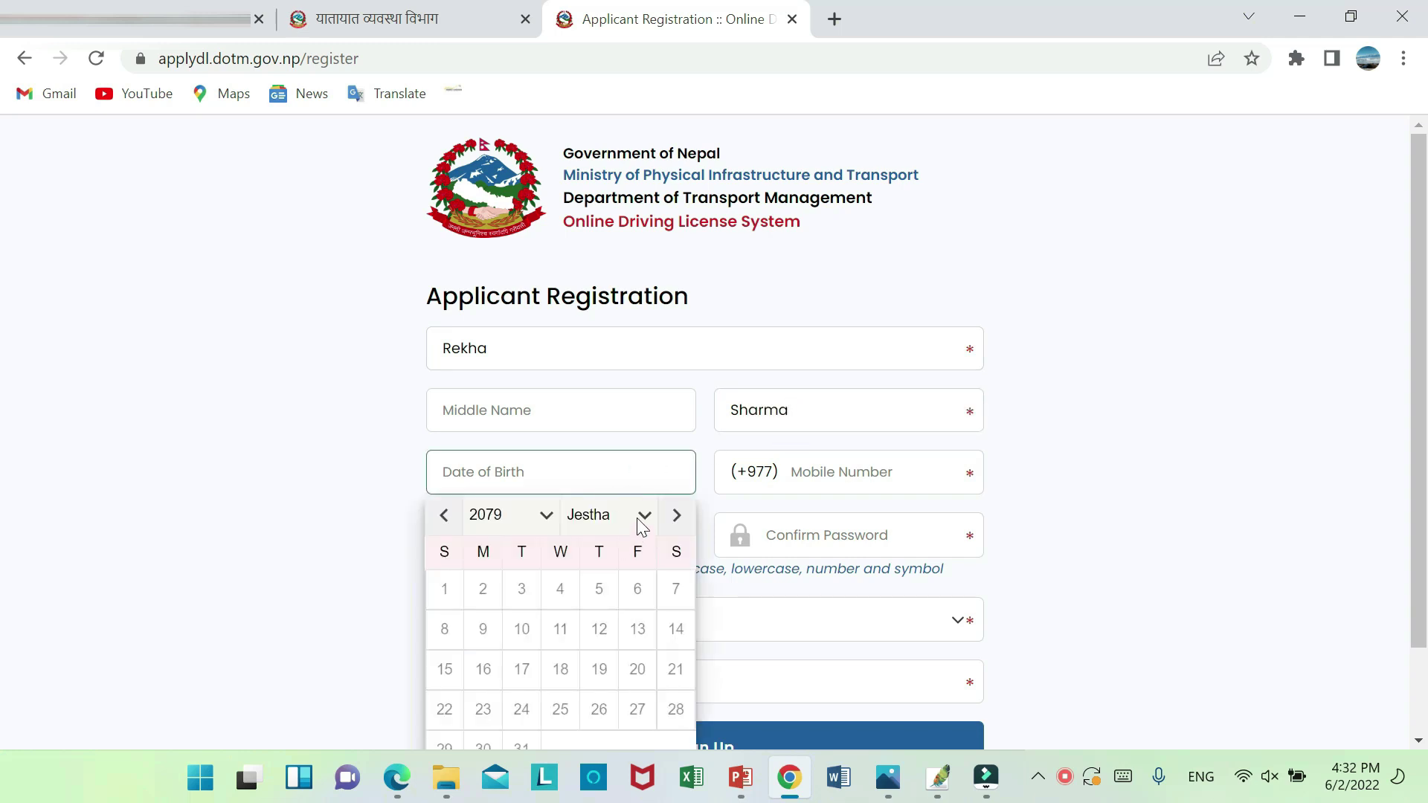
{"action": "left_click", "coordinate": [638, 517]}
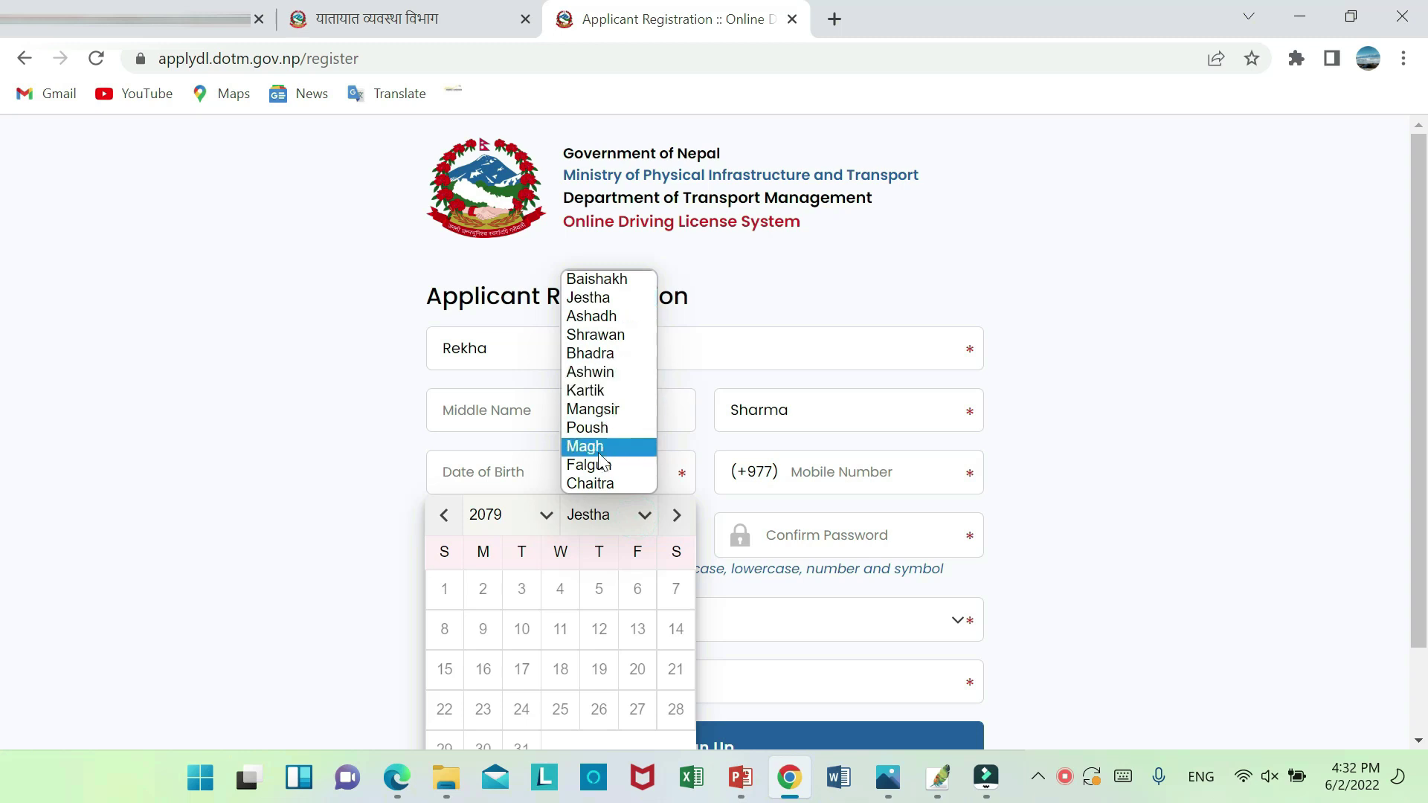
{"action": "left_click", "coordinate": [603, 485]}
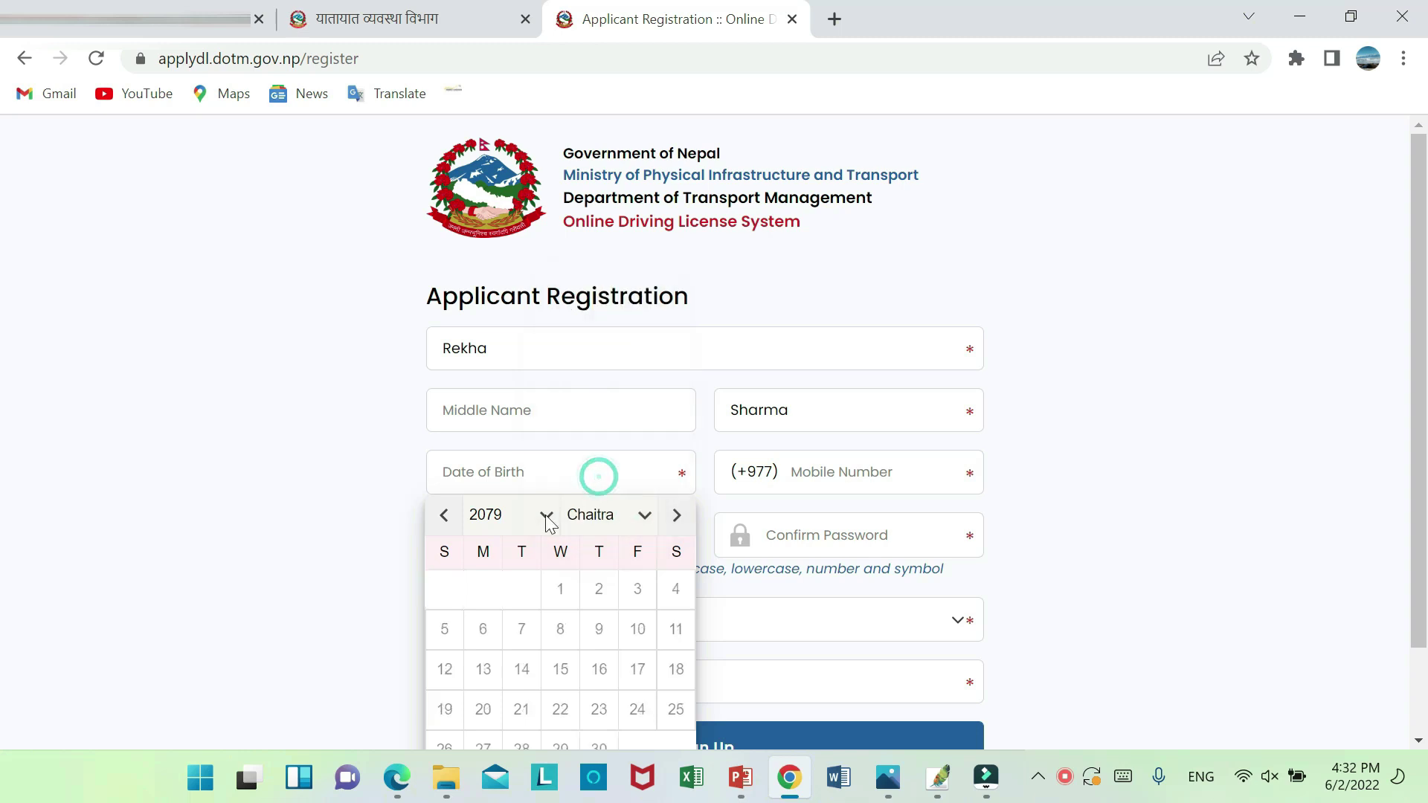
{"action": "left_click", "coordinate": [542, 514]}
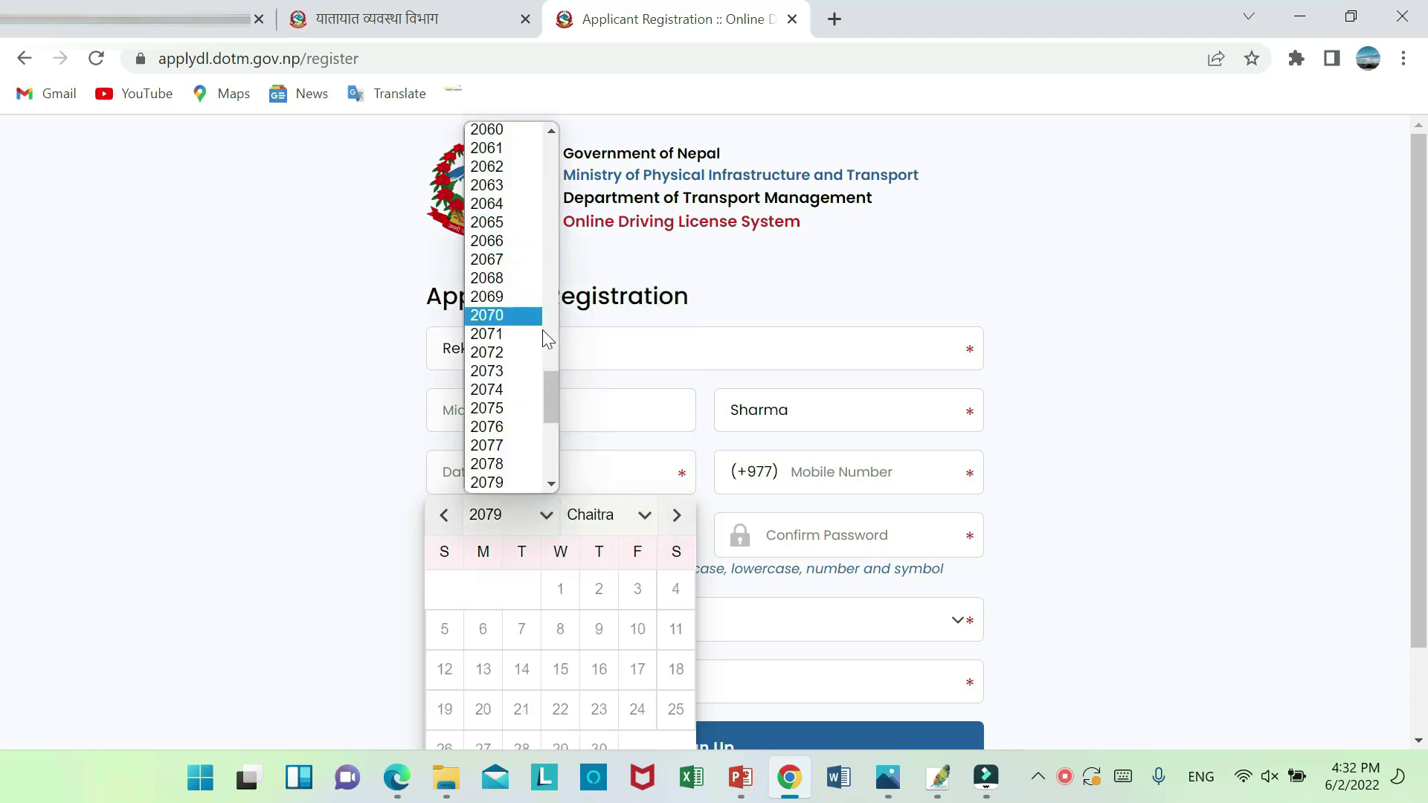
{"action": "left_click_drag", "start_coordinate": [560, 401], "coordinate": [559, 341]}
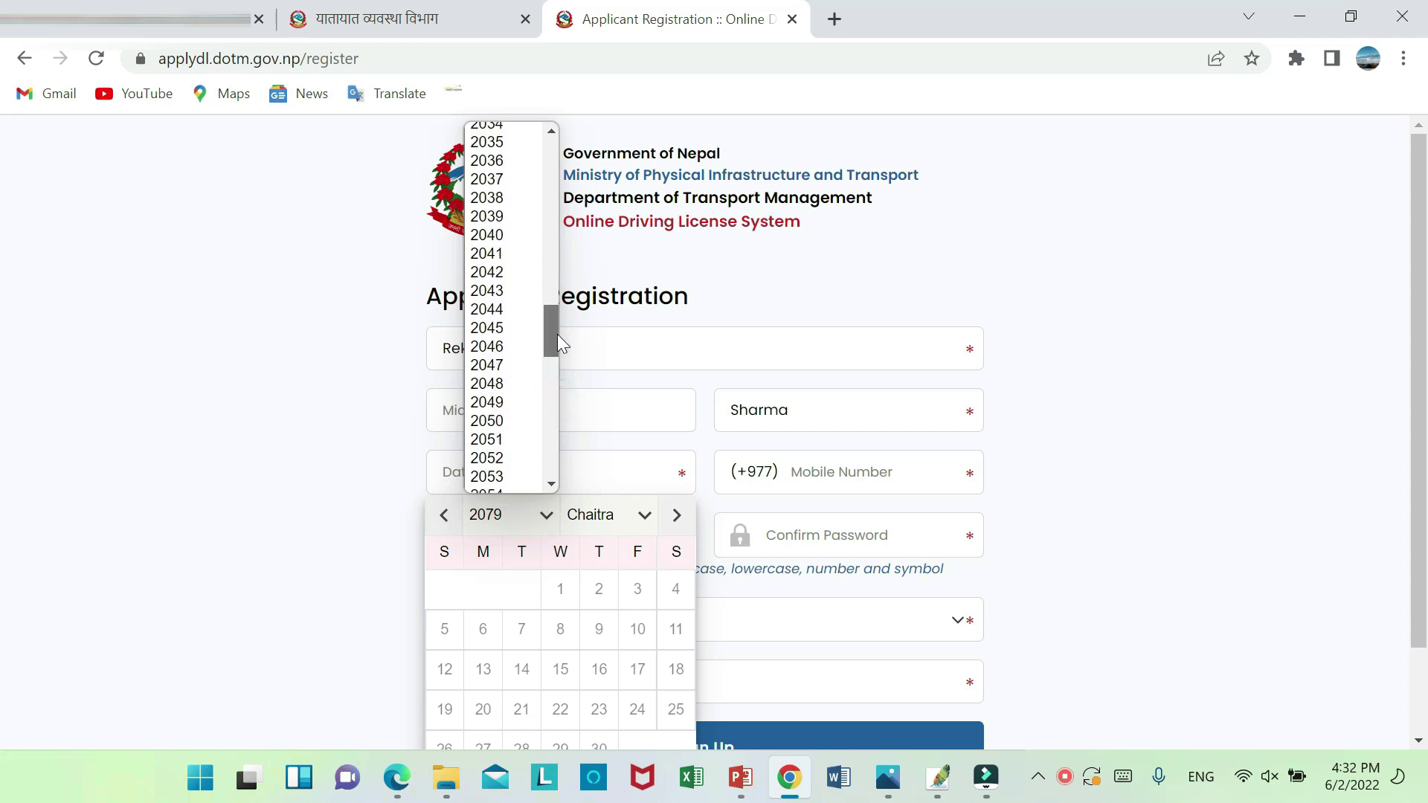
{"action": "left_click", "coordinate": [512, 345]}
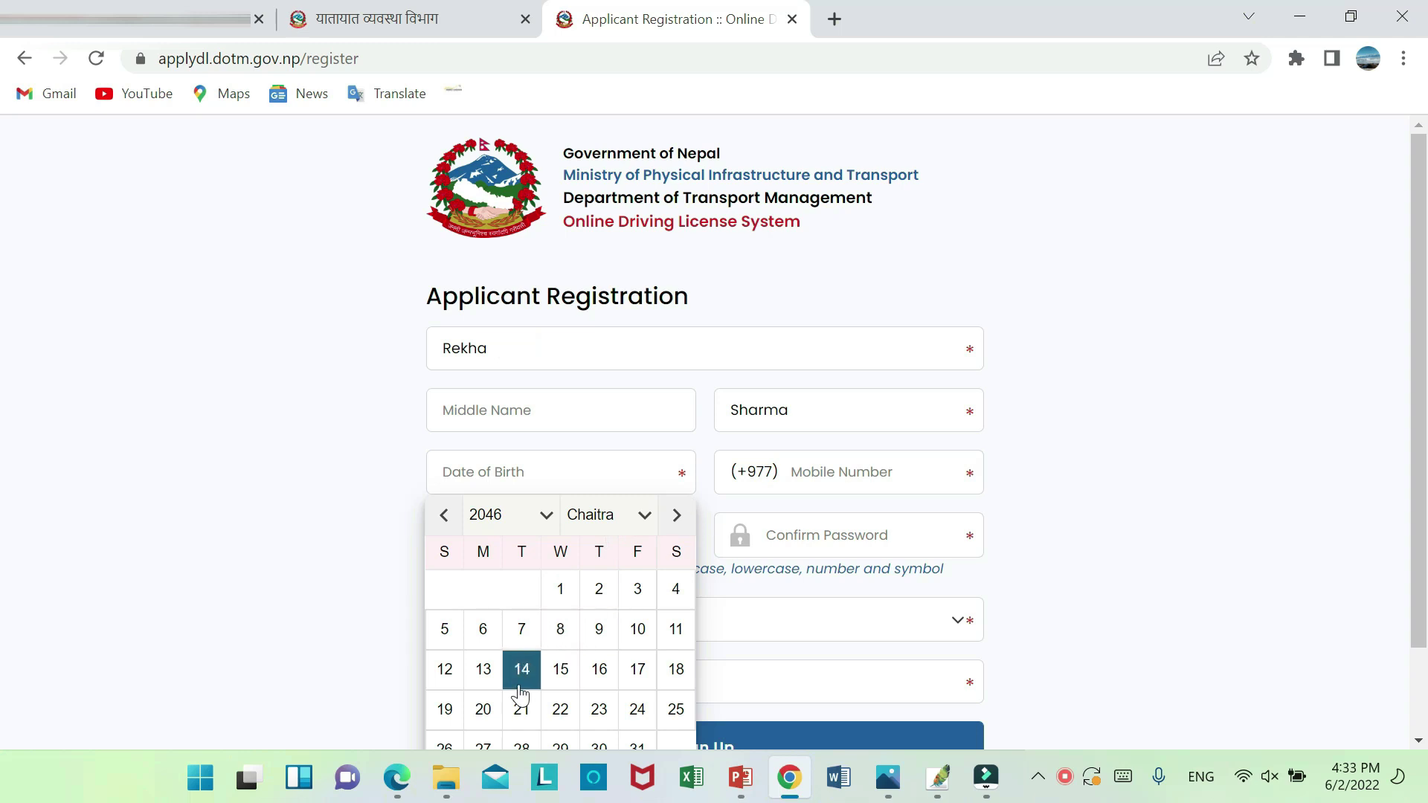
{"action": "left_click", "coordinate": [560, 669]}
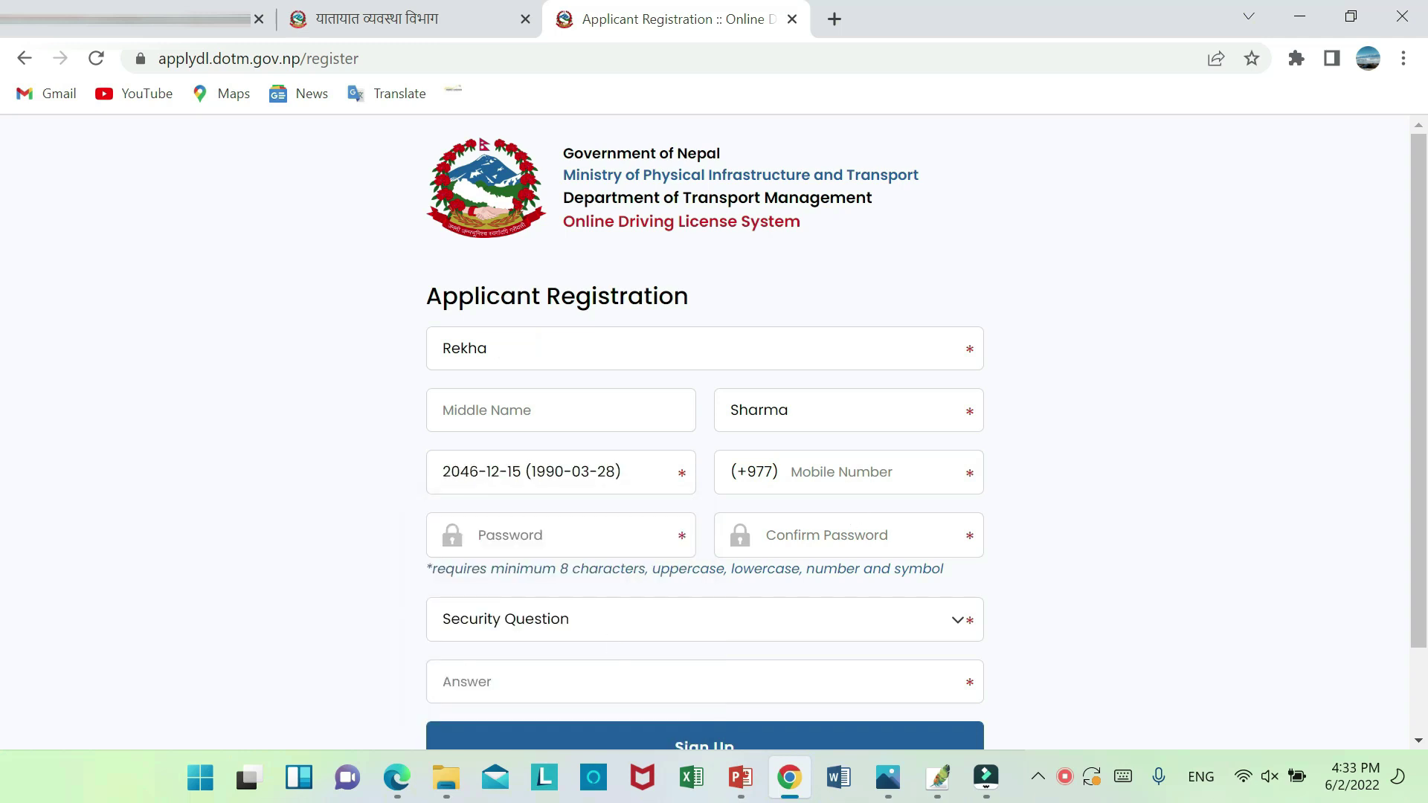
Enter the mobile number and the account password in both password fields
{"action": "left_click", "coordinate": [883, 473]}
{"action": "type", "text": "98"}
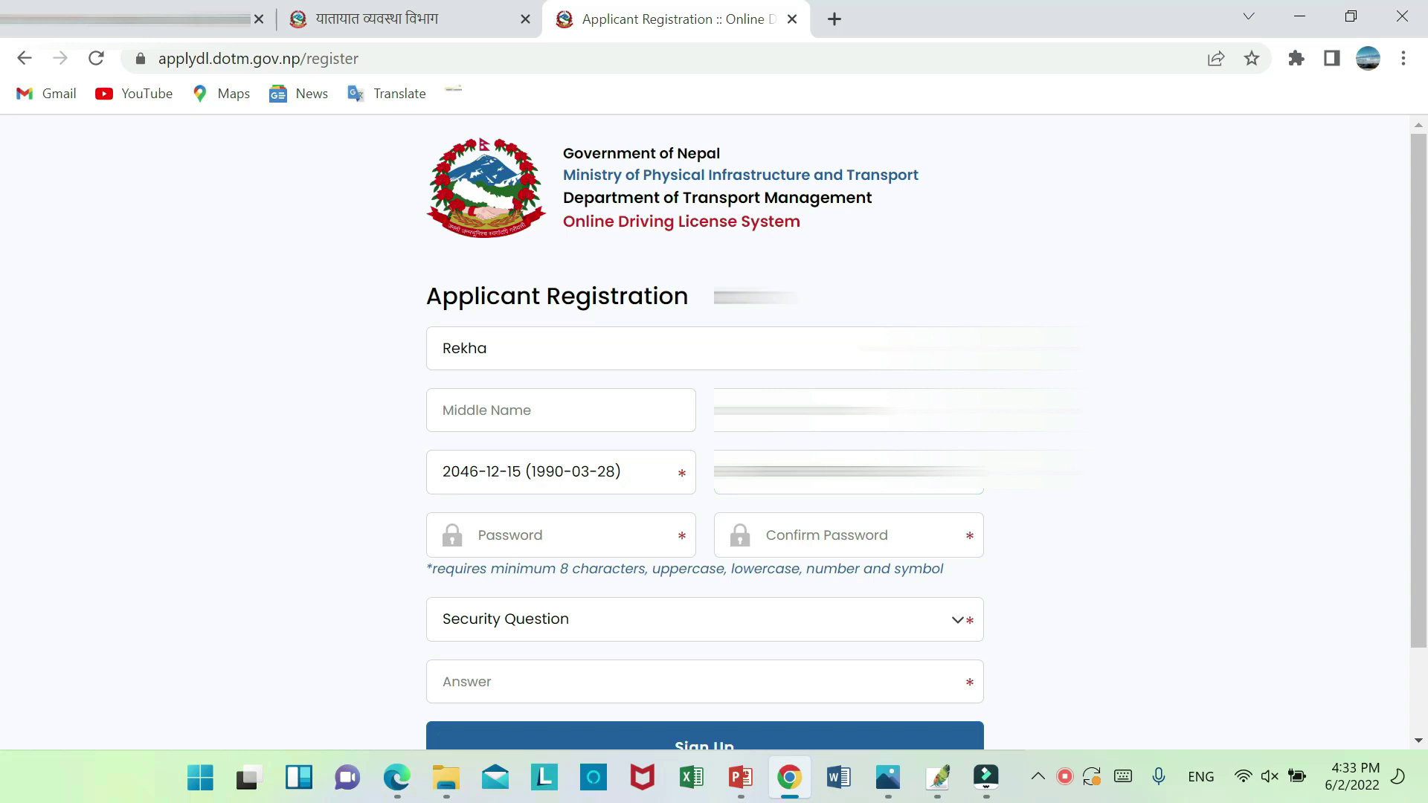
{"action": "left_click", "coordinate": [569, 535]}
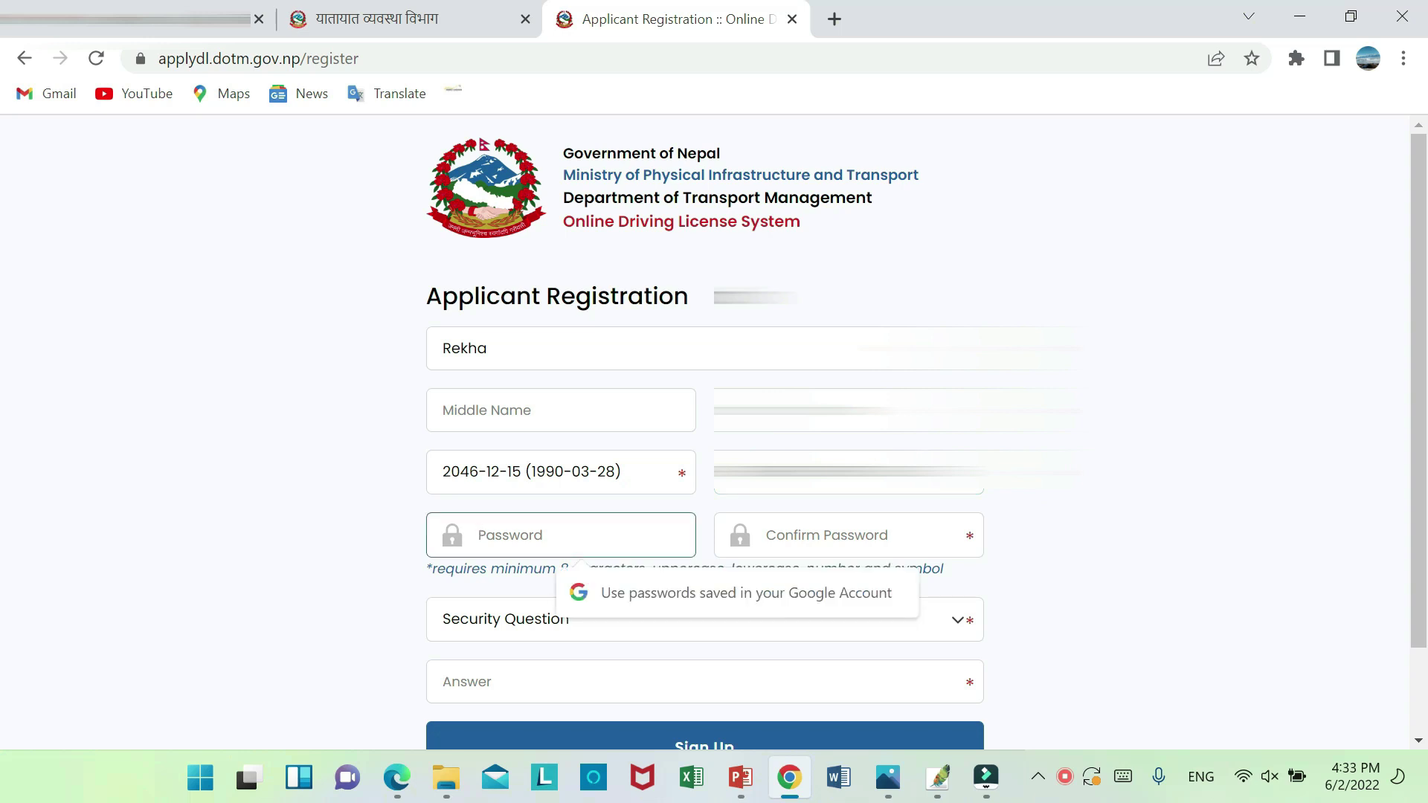
{"action": "type", "text": "•••••"}
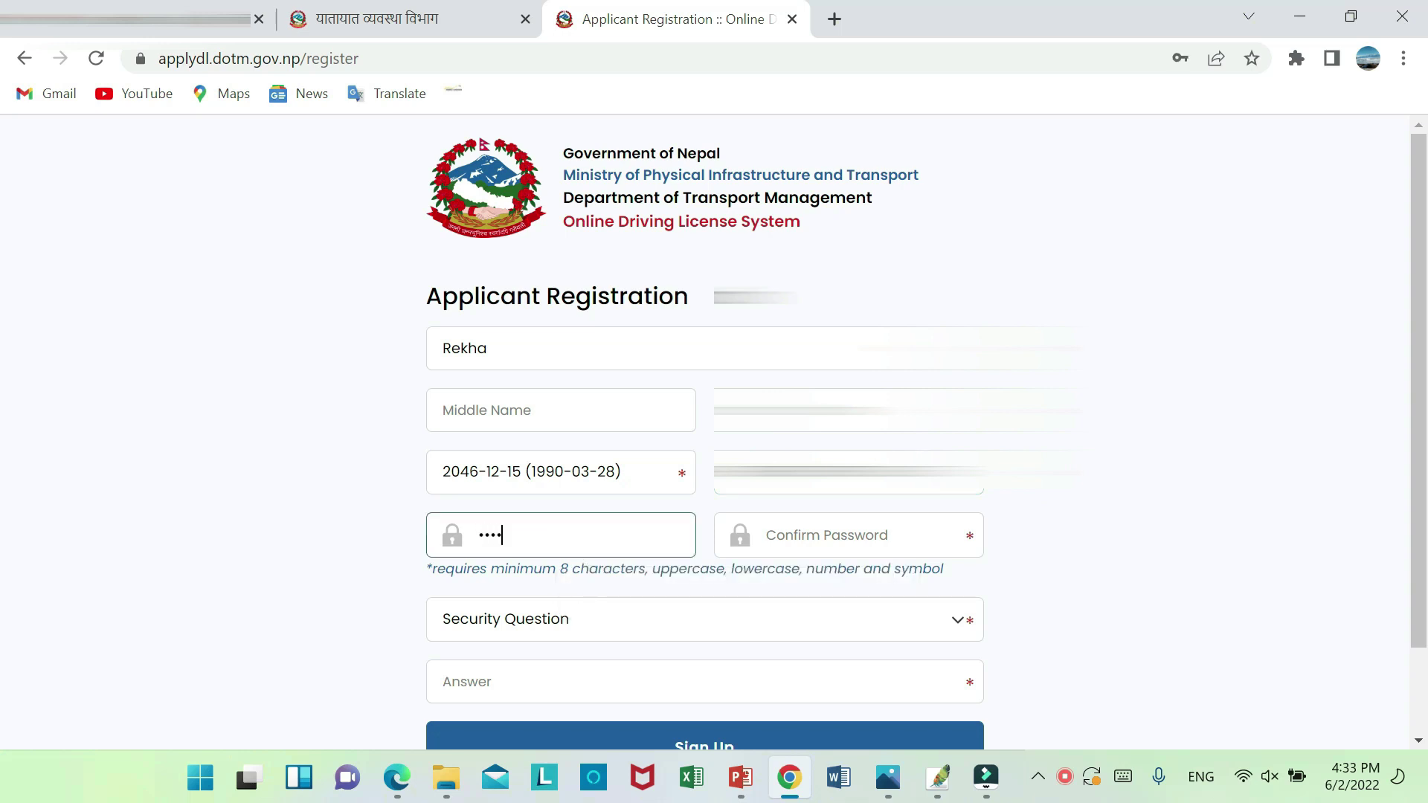
{"action": "type", "text": "••••"}
{"action": "left_click", "coordinate": [859, 519]}
{"action": "type", "text": "••••••••••"}
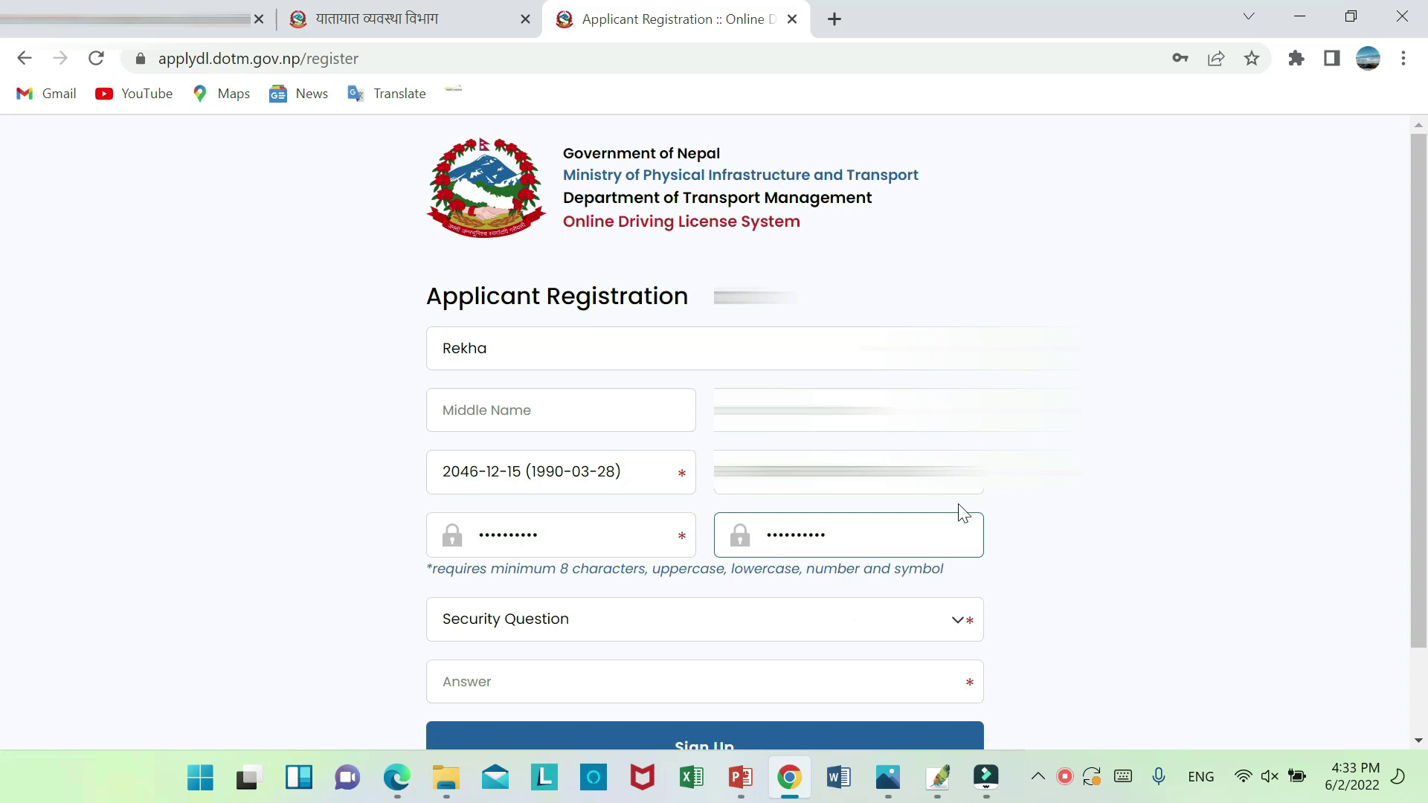
Choose the 'What is the name of your first school?' security question and enter its answer
{"action": "left_click", "coordinate": [1155, 497]}
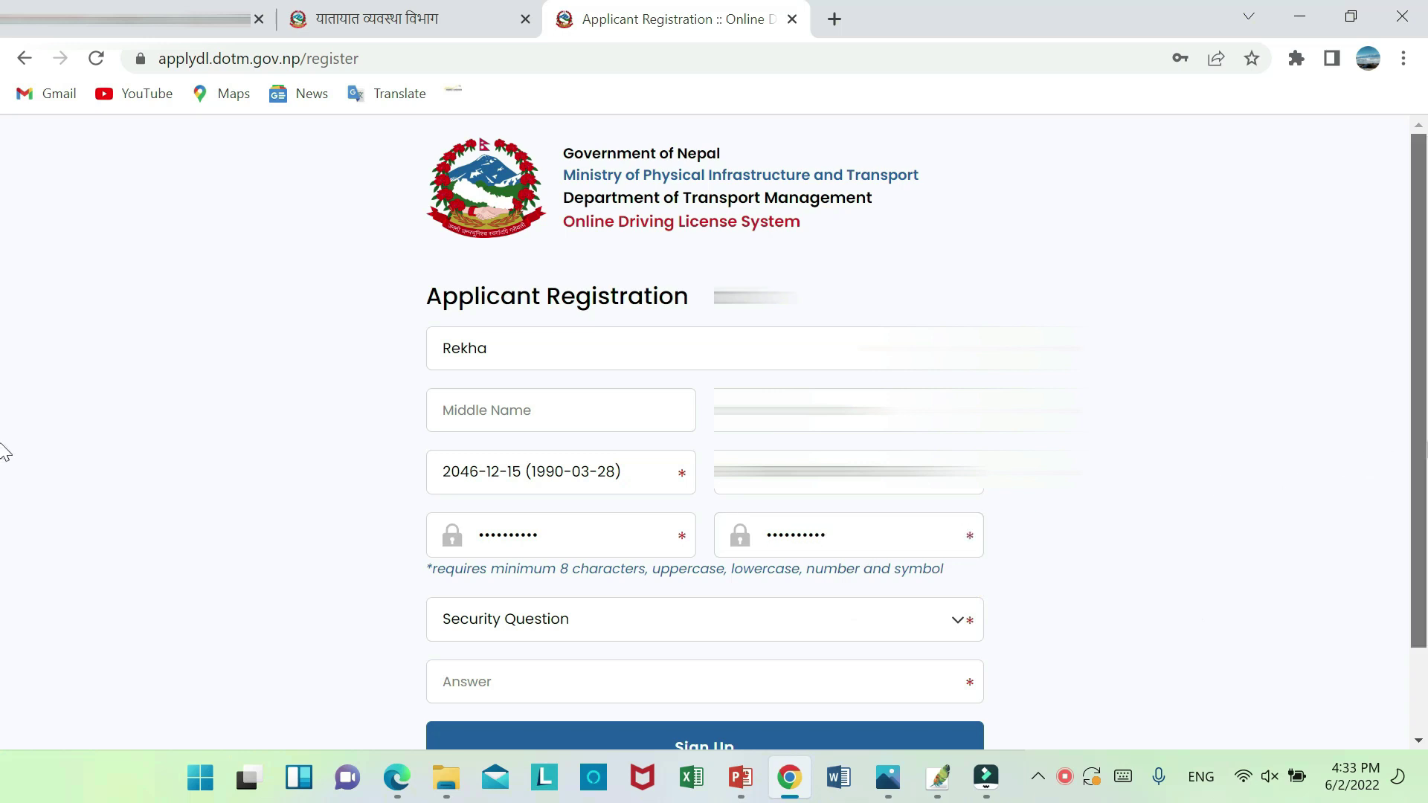
{"action": "scroll", "coordinate": [2, 451], "scroll_direction": "down", "scroll_amount": 2}
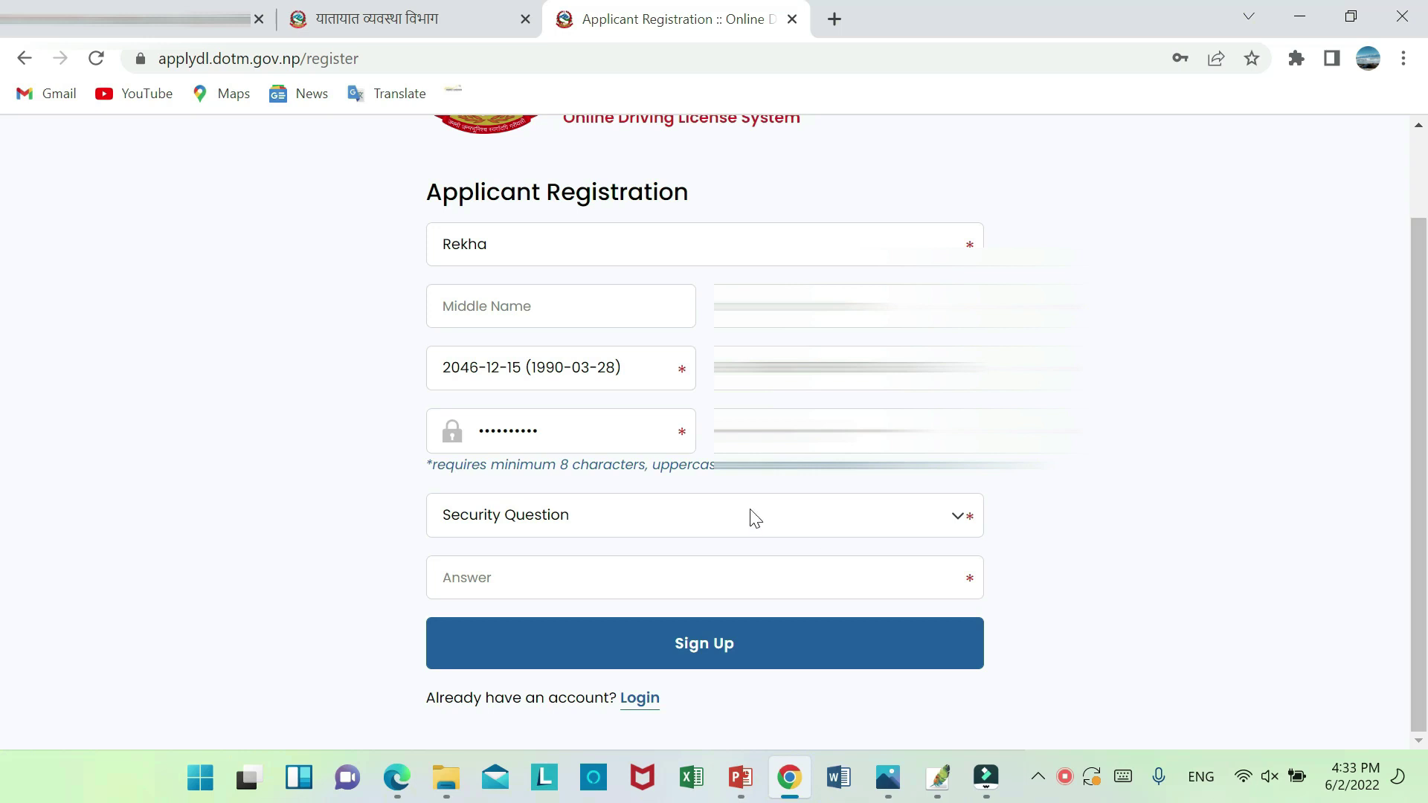
{"action": "left_click", "coordinate": [753, 515]}
{"action": "left_click", "coordinate": [703, 568]}
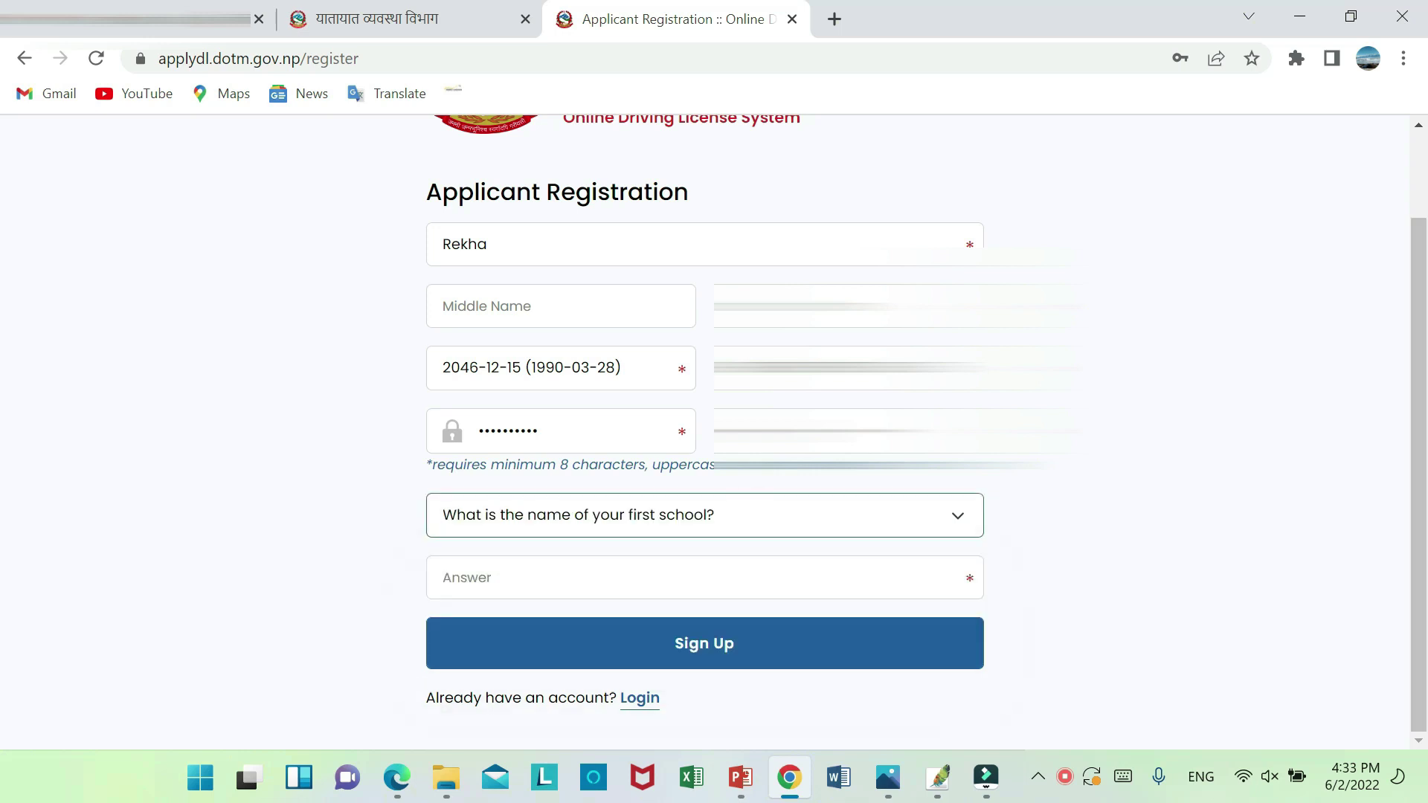
{"action": "left_click", "coordinate": [702, 577]}
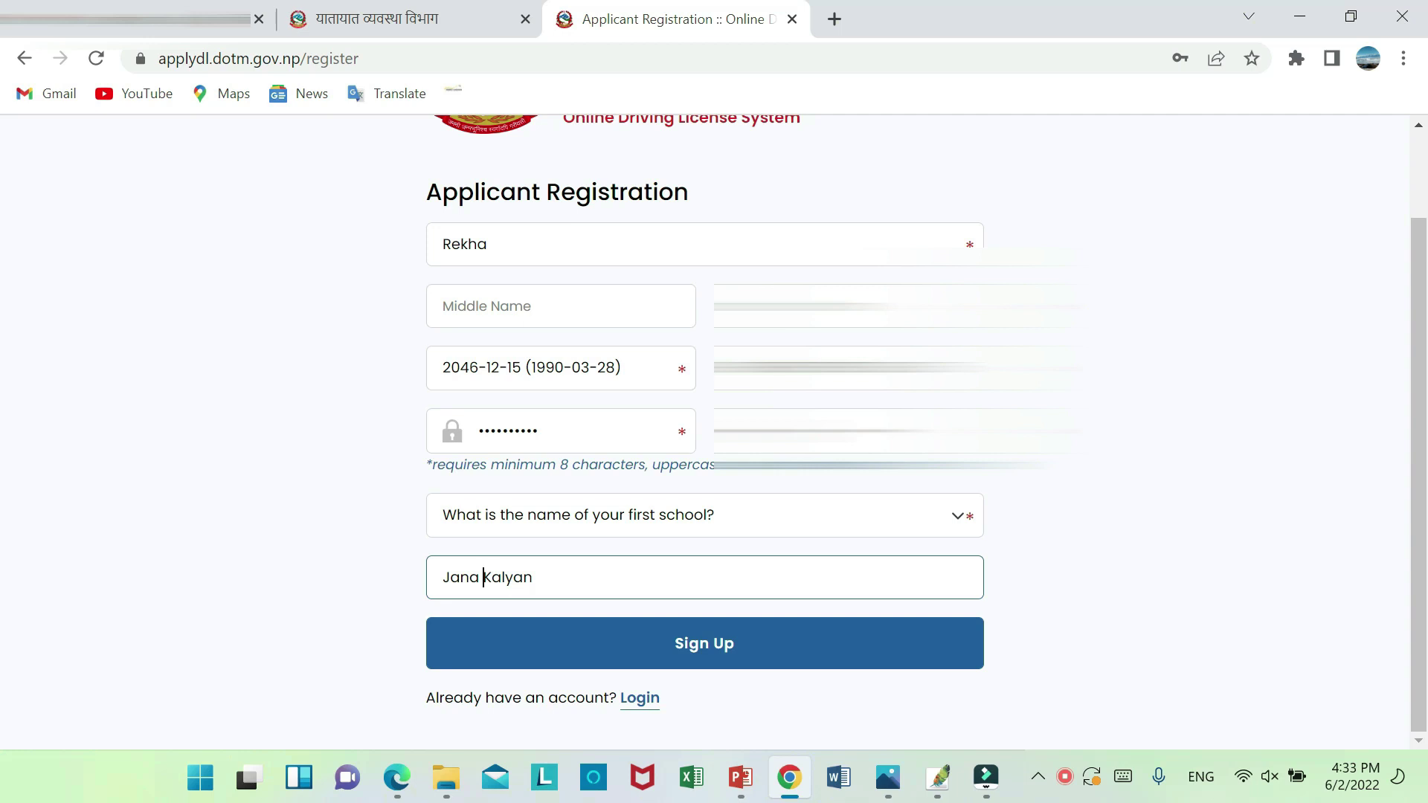
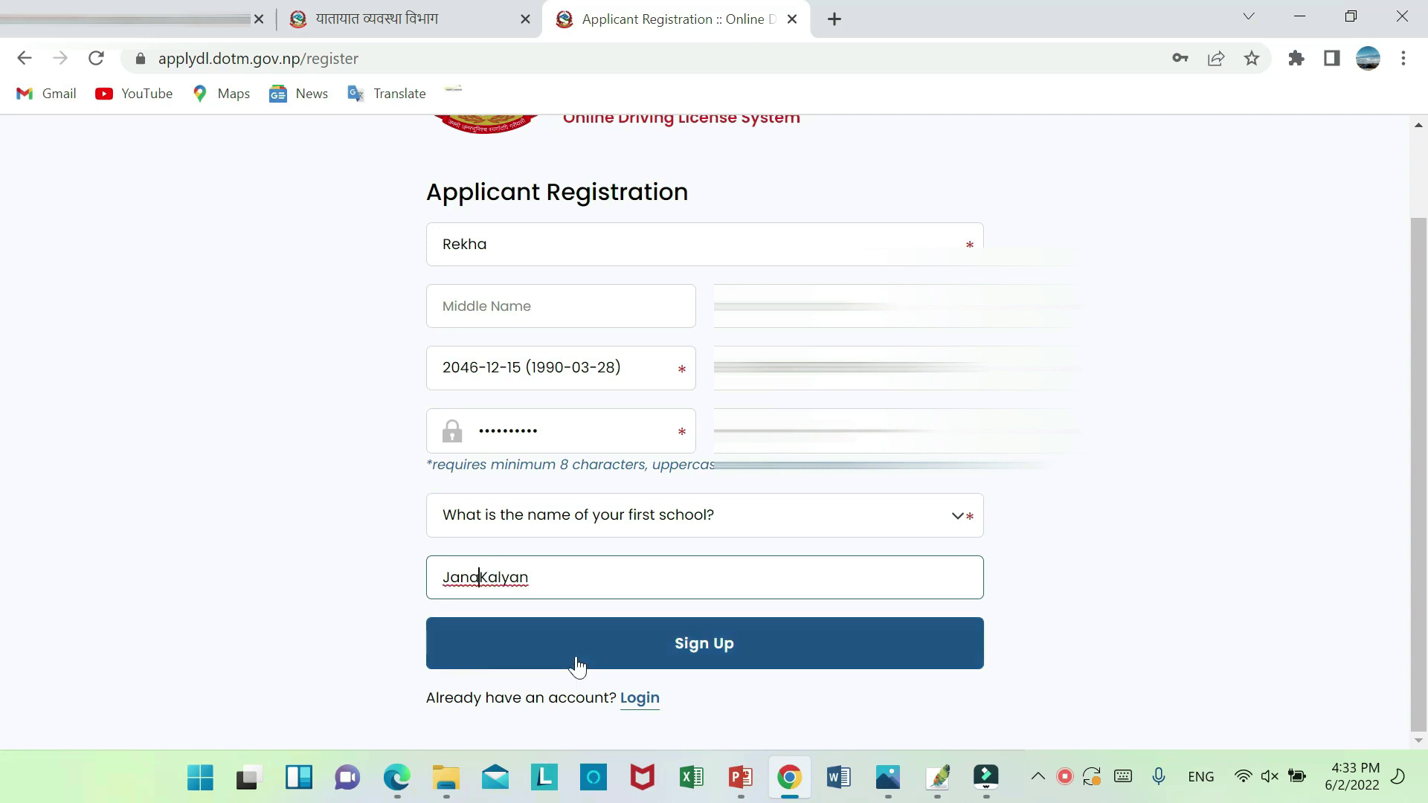
Submit the sign-up form and enter the six-digit OTP verification code
{"action": "left_click", "coordinate": [577, 664]}
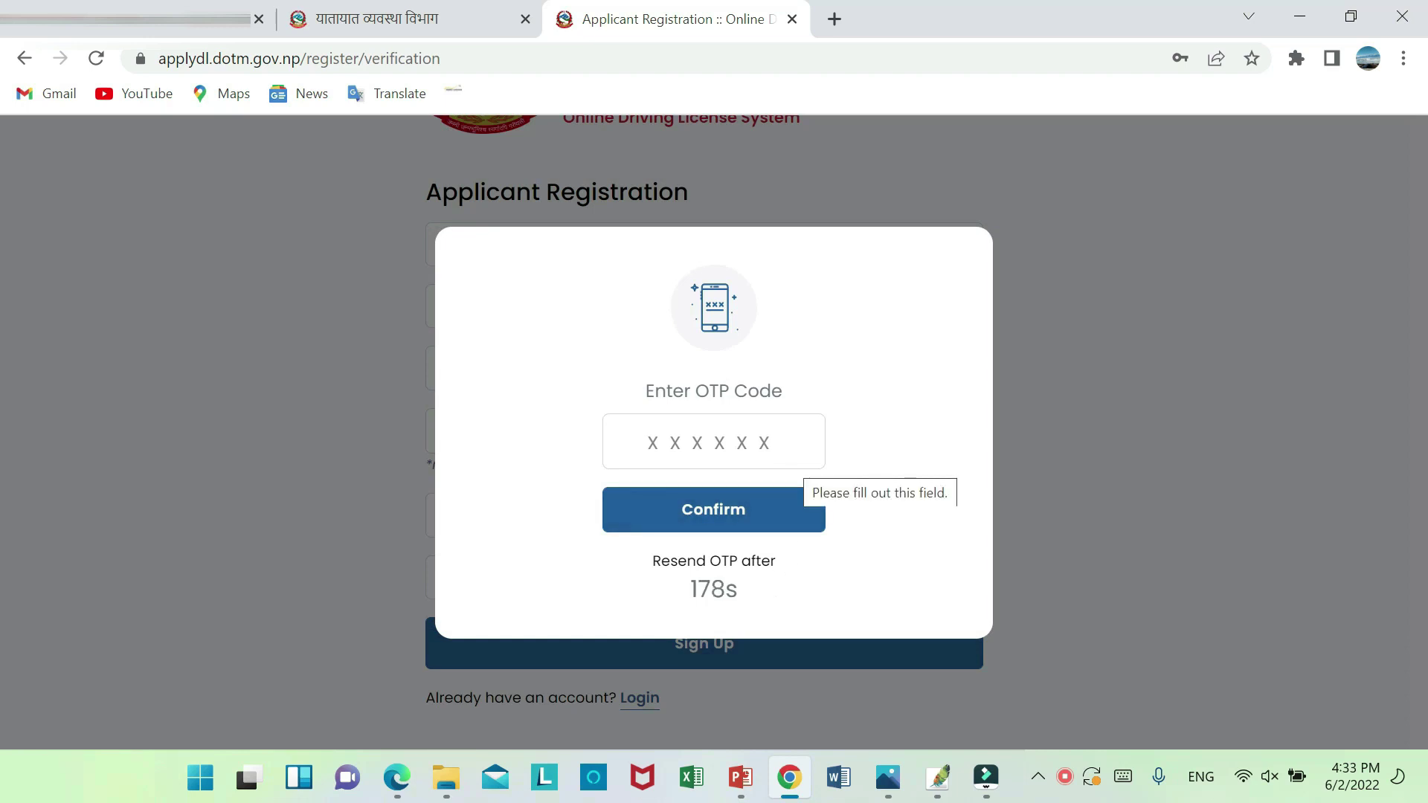
{"action": "left_click", "coordinate": [719, 443]}
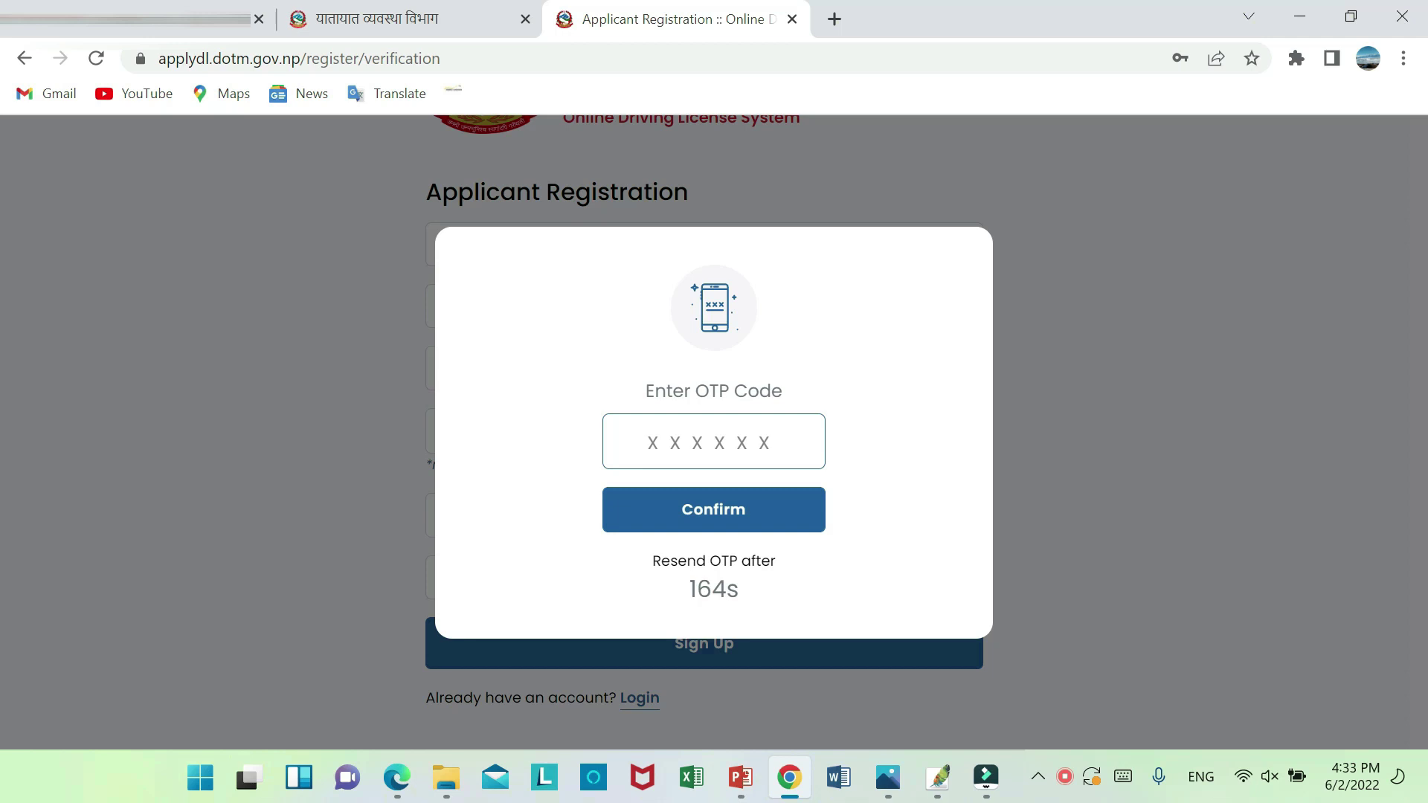
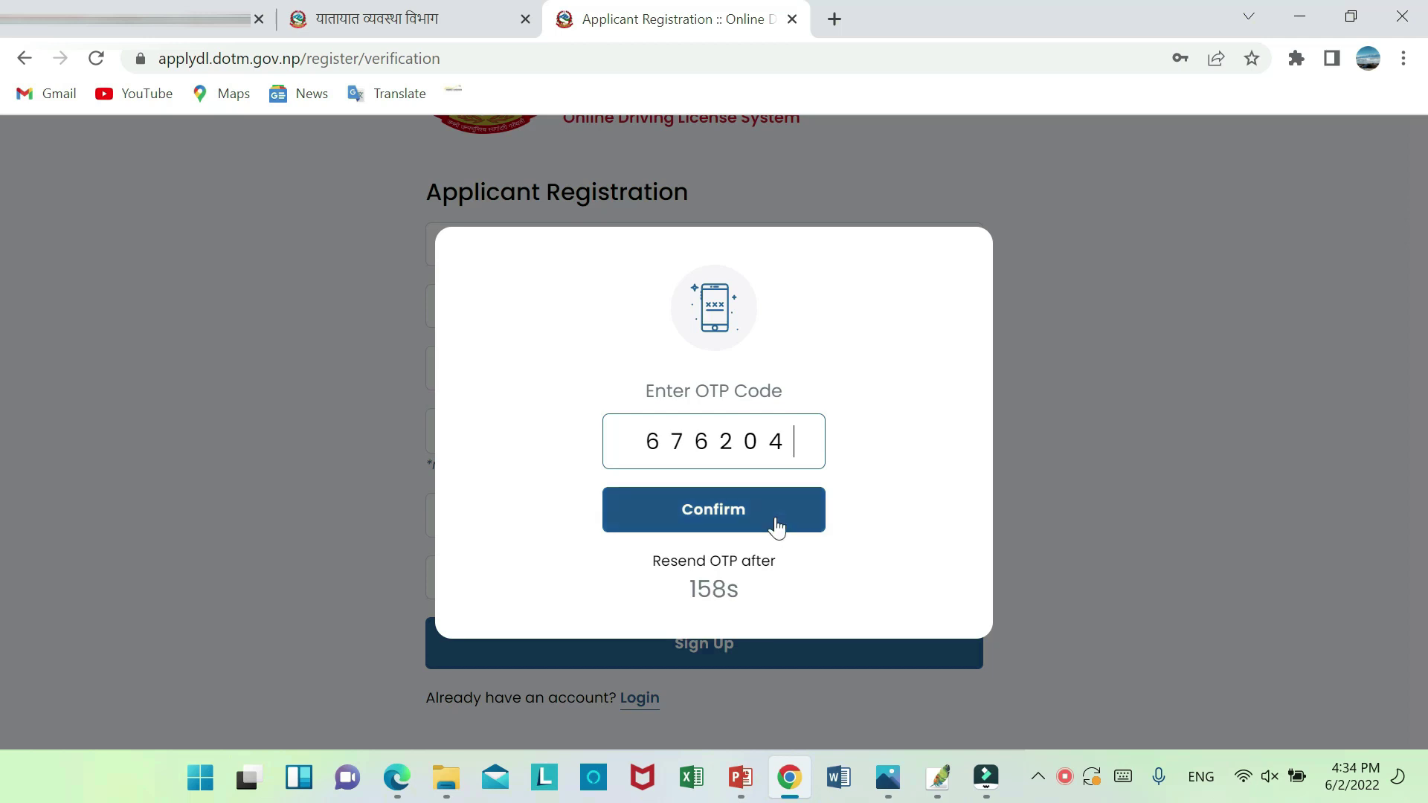
Confirm the OTP and open the Personal Details section of the profile
{"action": "left_click", "coordinate": [774, 517]}
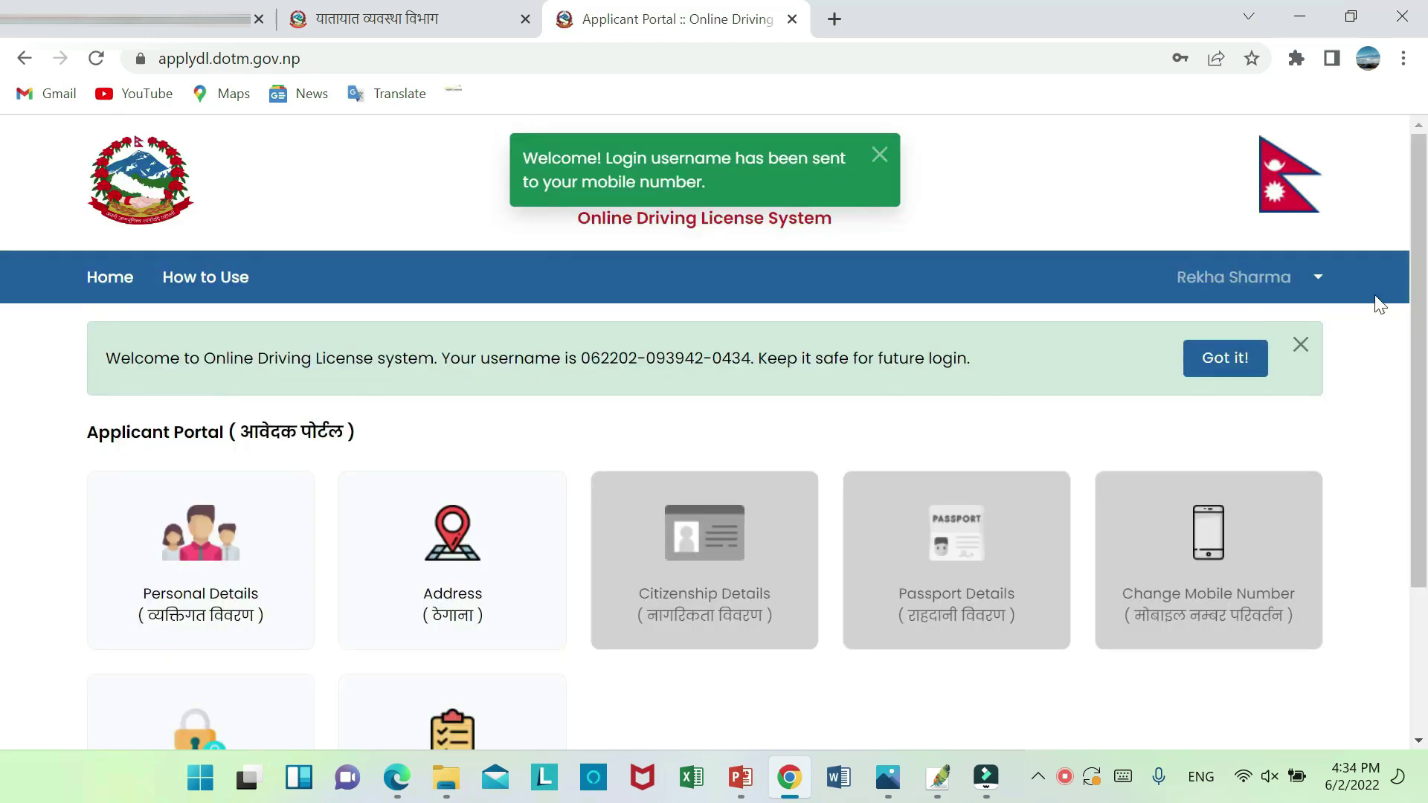
{"action": "left_click_drag", "start_coordinate": [1418, 287], "coordinate": [1425, 408]}
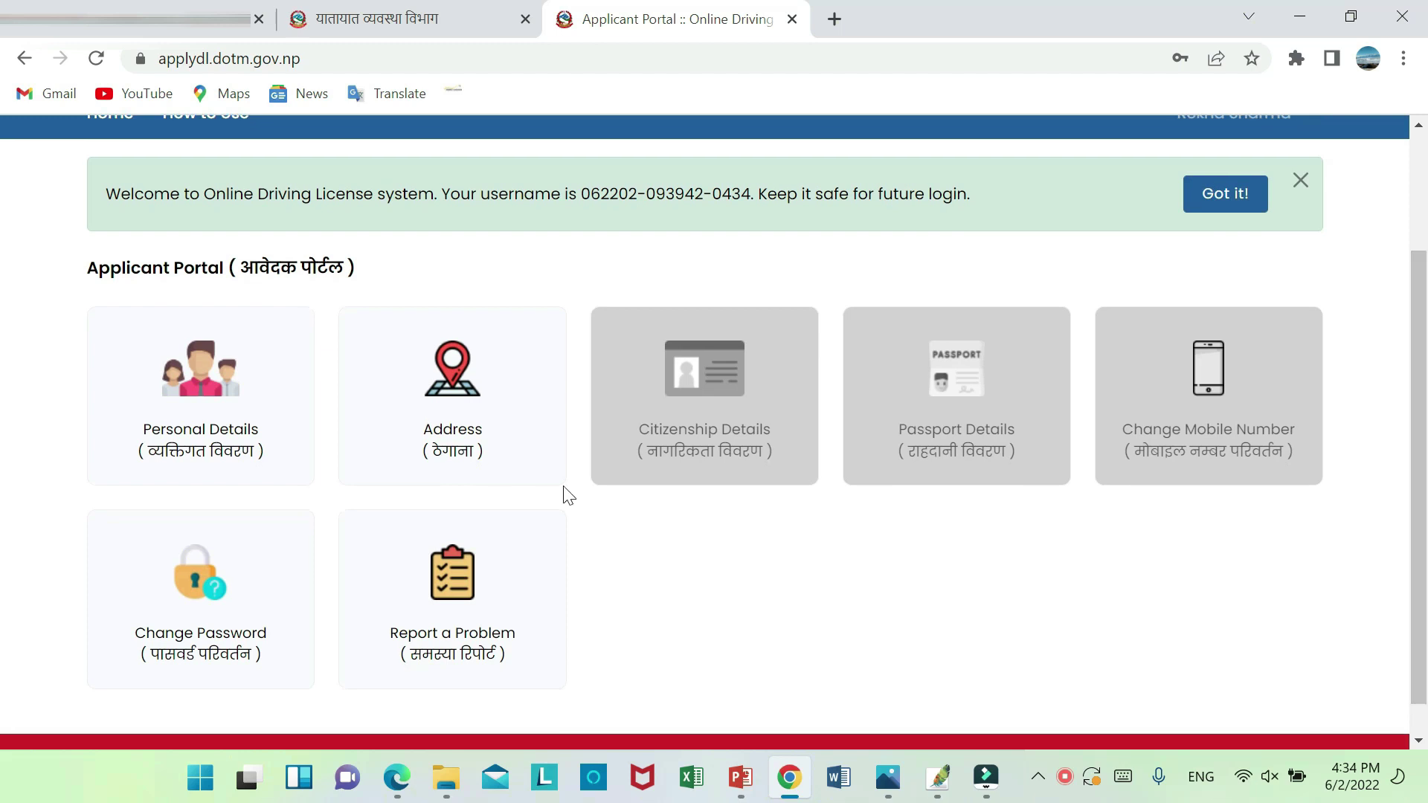
{"action": "left_click", "coordinate": [187, 400]}
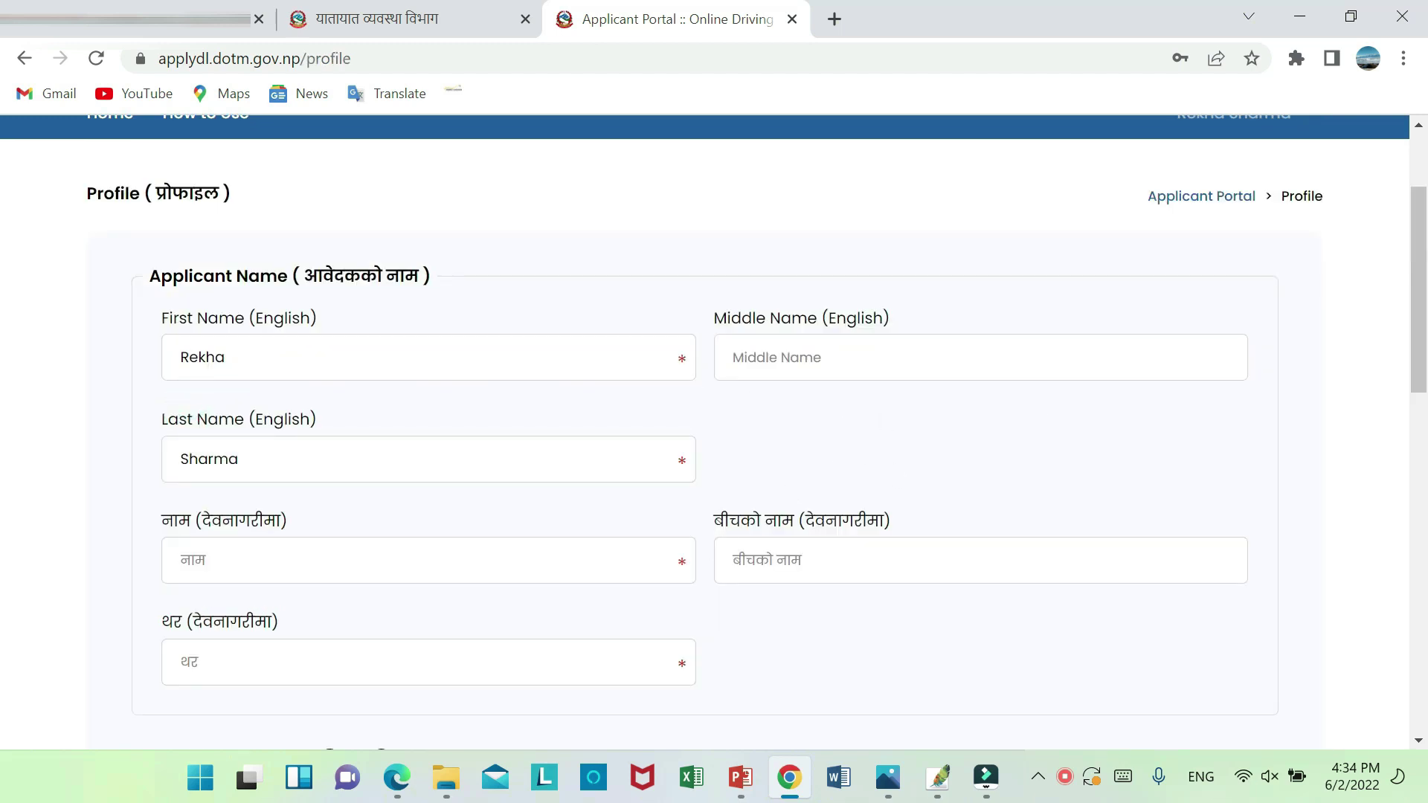
Enter the applicant's first name and surname in Devanagari using the Nepali keyboard
{"action": "left_click", "coordinate": [416, 561]}
{"action": "key", "text": "alt+shift"}
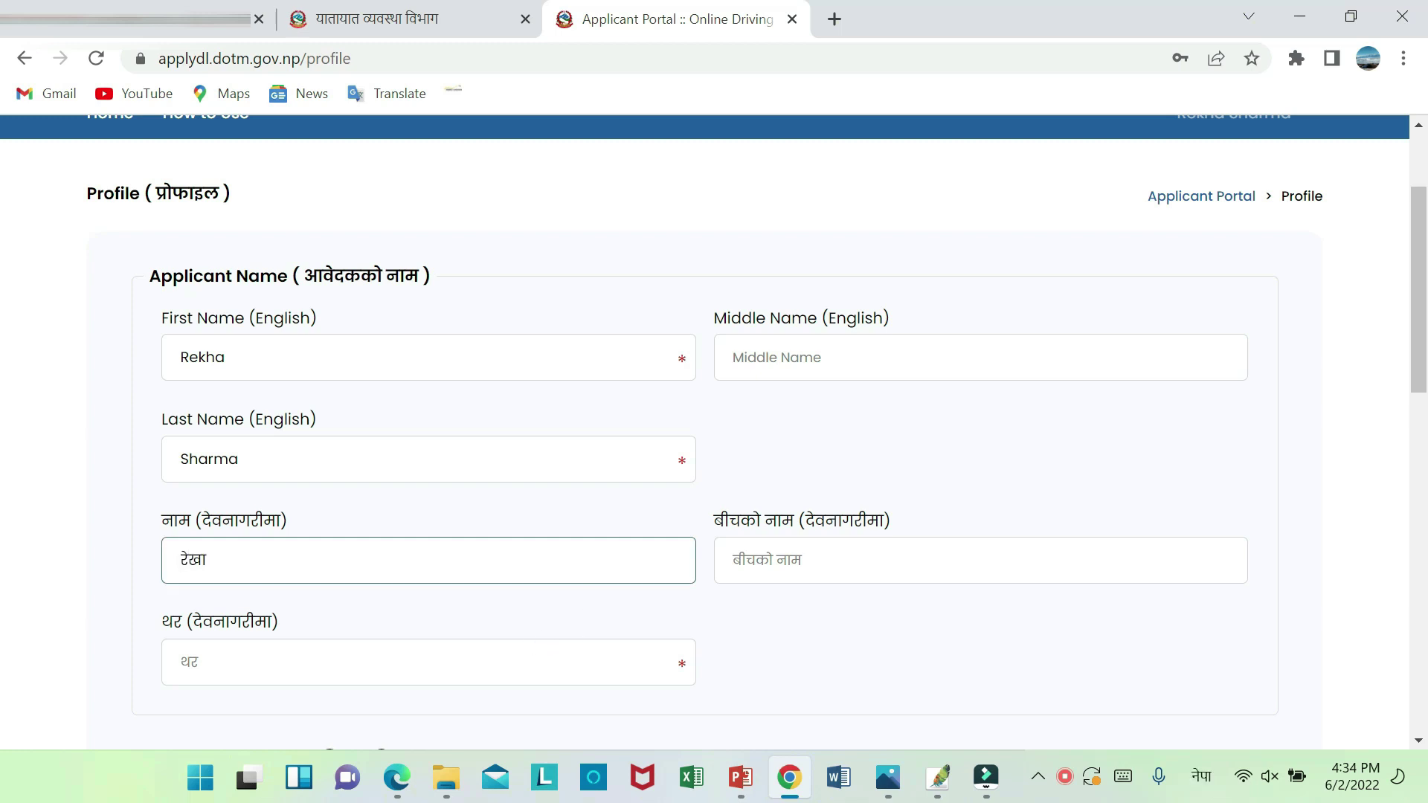
{"action": "left_click", "coordinate": [417, 661]}
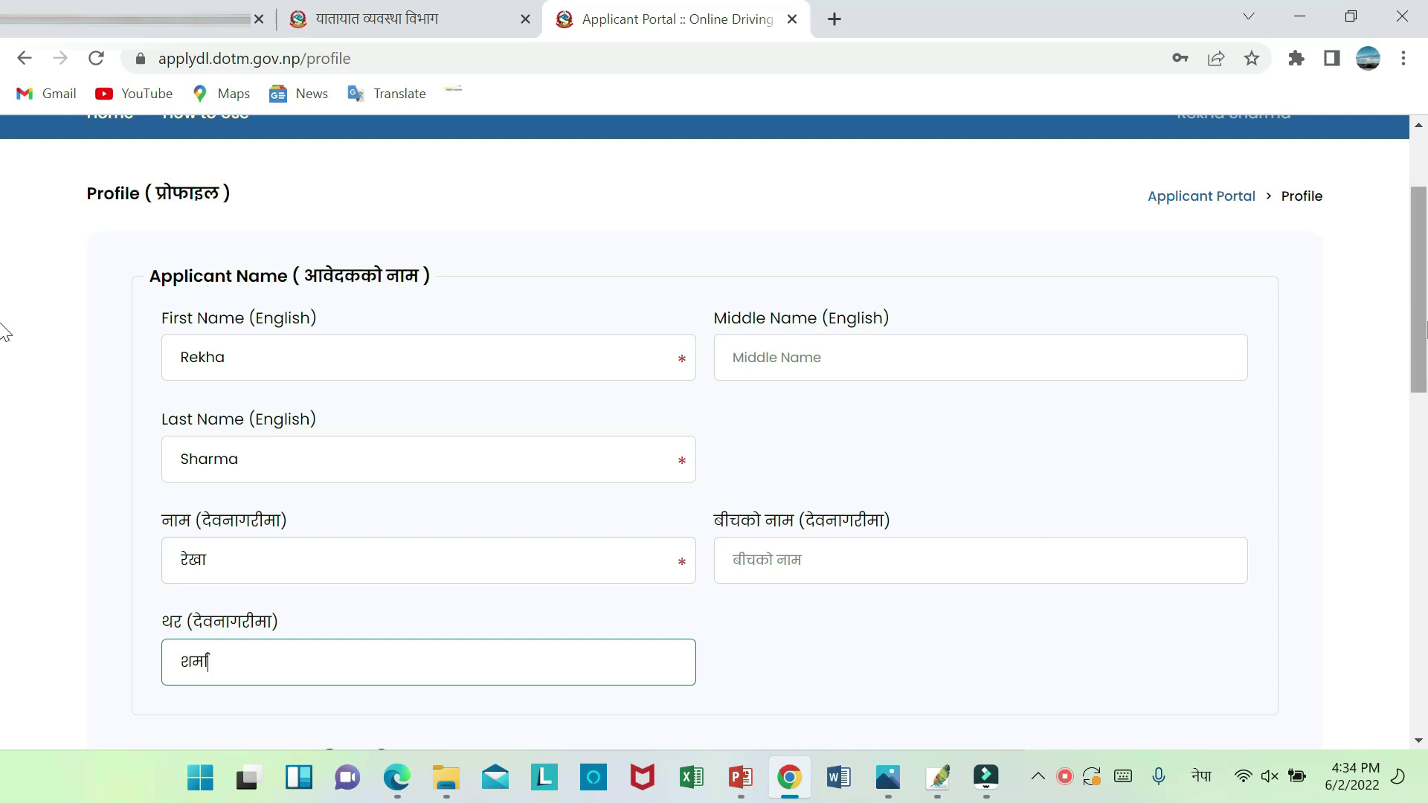
Set gender to Female, blood group to B+, and nearby office to Transport Management Office, Jagati
{"action": "scroll", "coordinate": [3, 335], "scroll_direction": "down", "scroll_amount": 5}
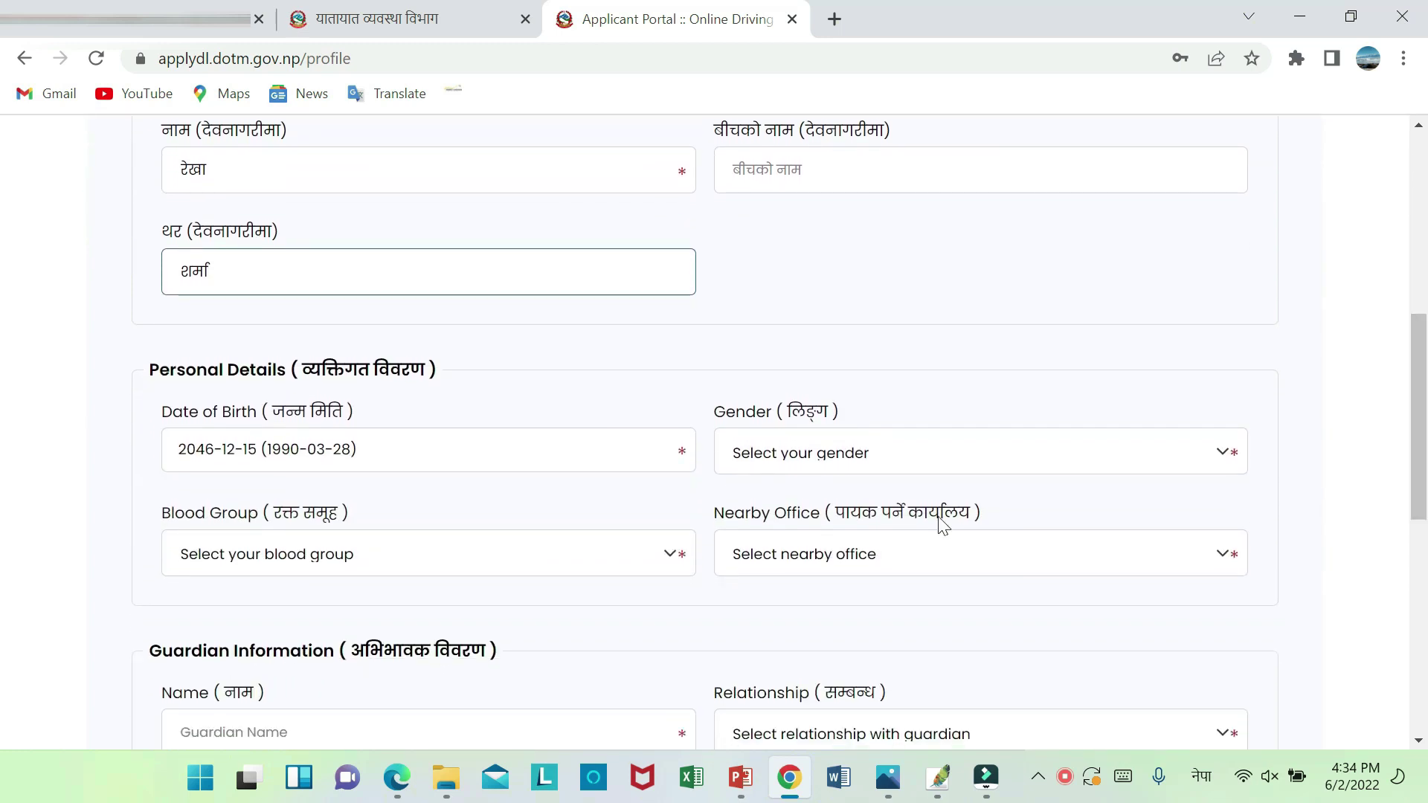
{"action": "left_click", "coordinate": [886, 461]}
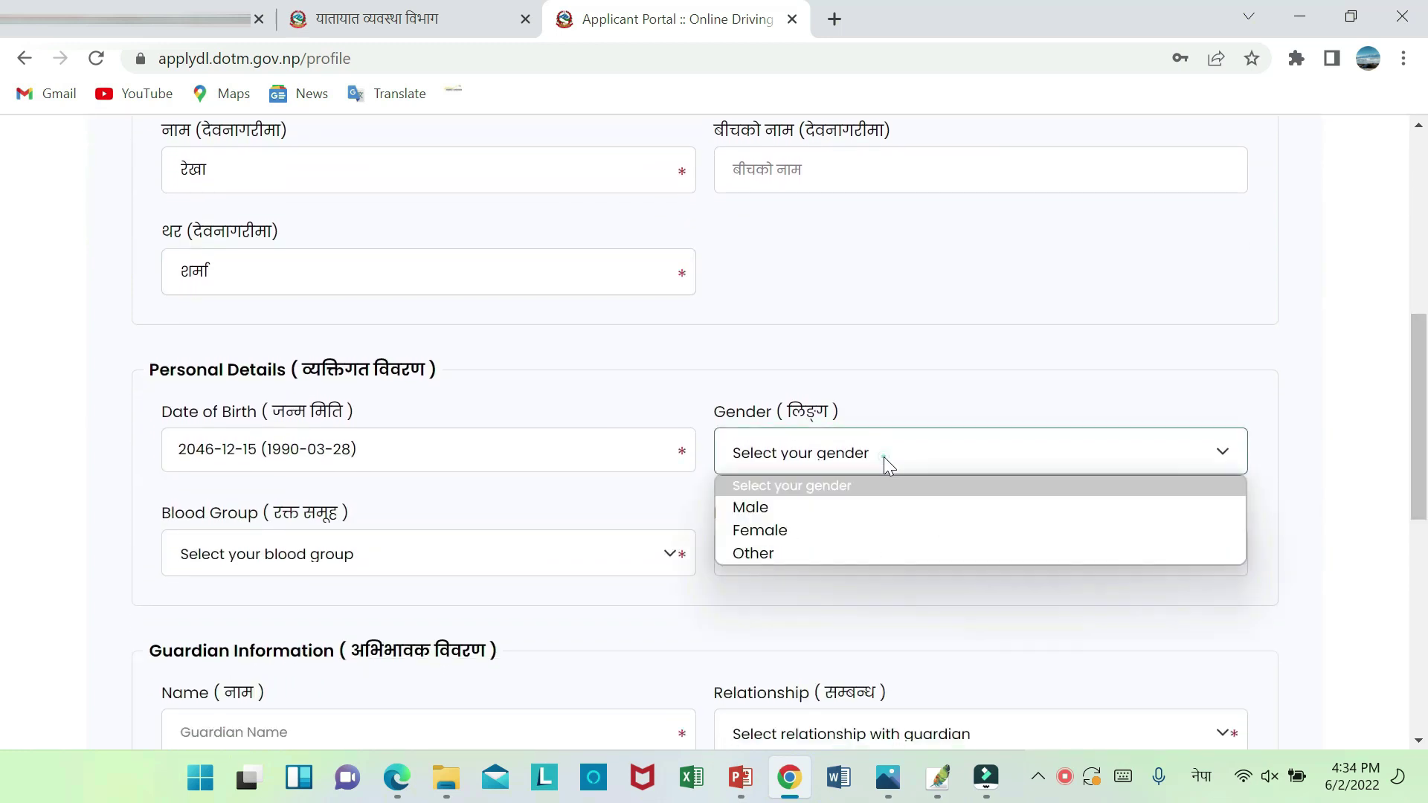
{"action": "left_click", "coordinate": [850, 528]}
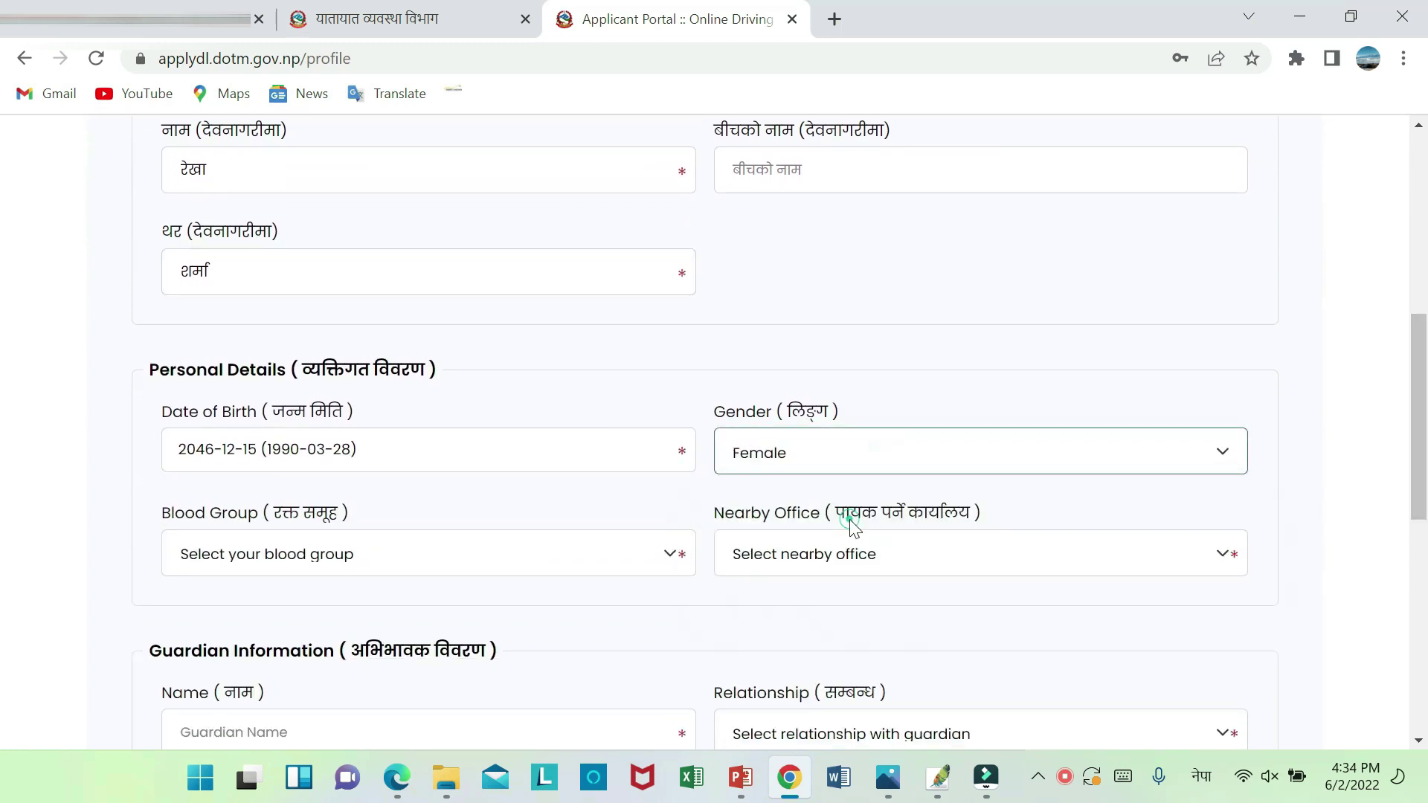
{"action": "left_click", "coordinate": [467, 571]}
{"action": "left_click", "coordinate": [308, 402]}
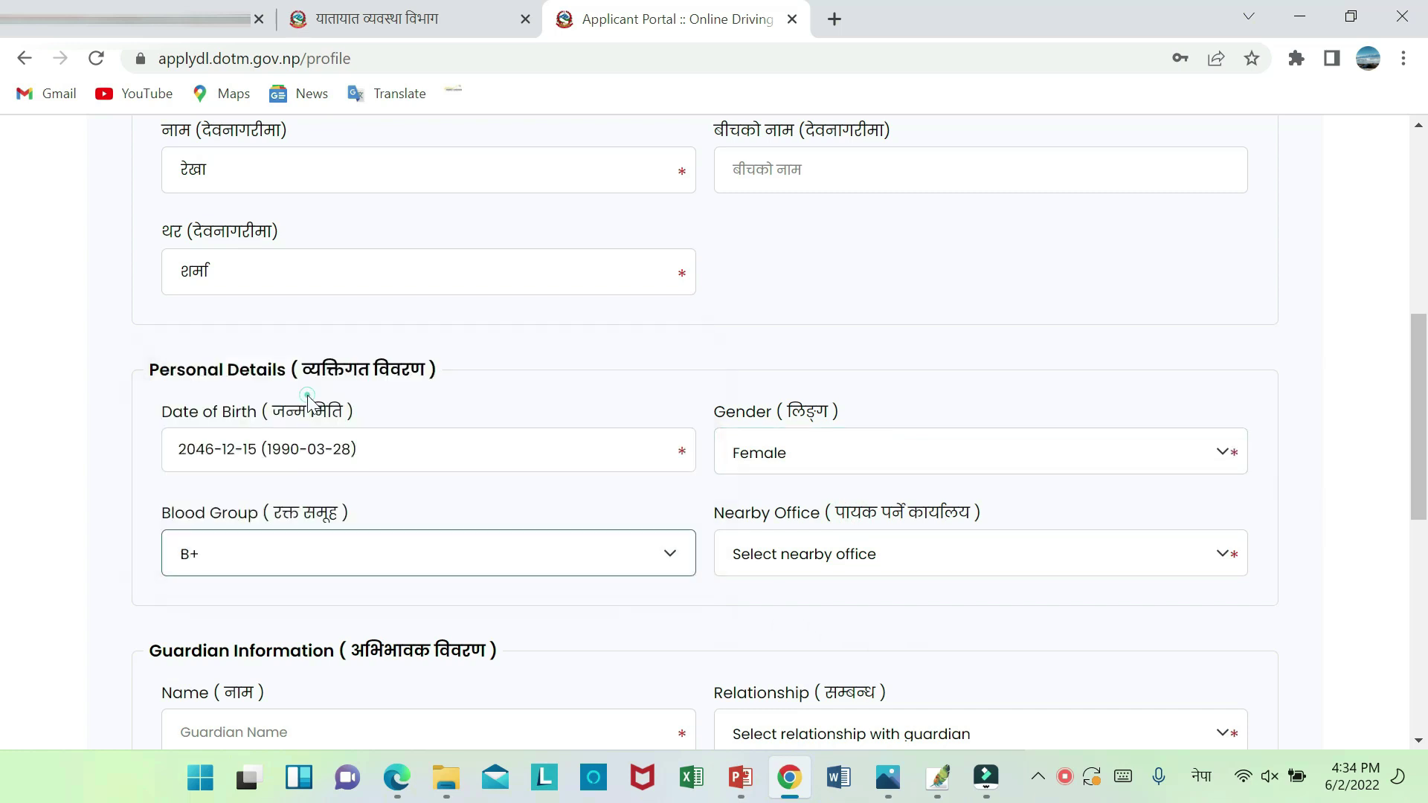
{"action": "left_click", "coordinate": [870, 569]}
{"action": "scroll", "coordinate": [908, 291], "scroll_direction": "down", "scroll_amount": 1}
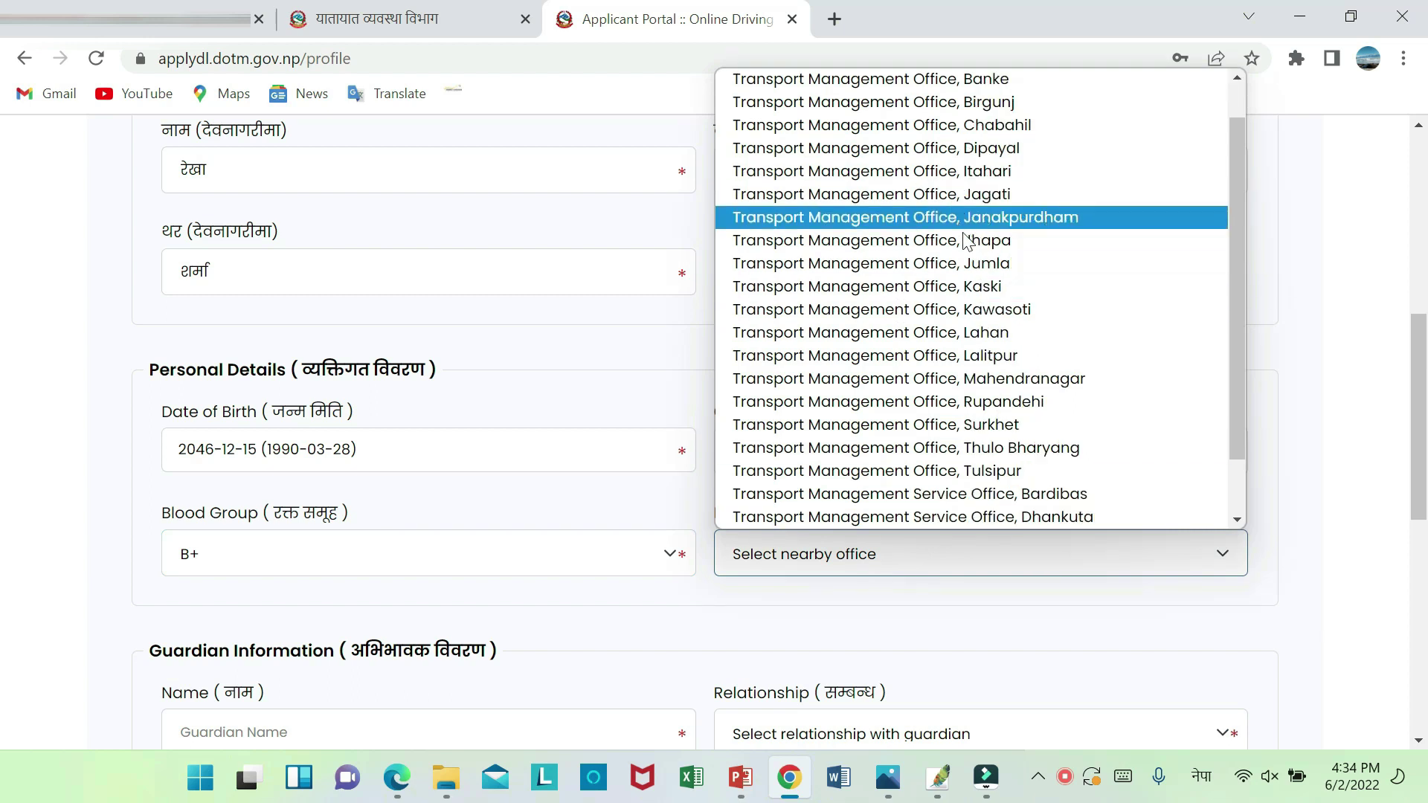
{"action": "left_click", "coordinate": [1014, 192]}
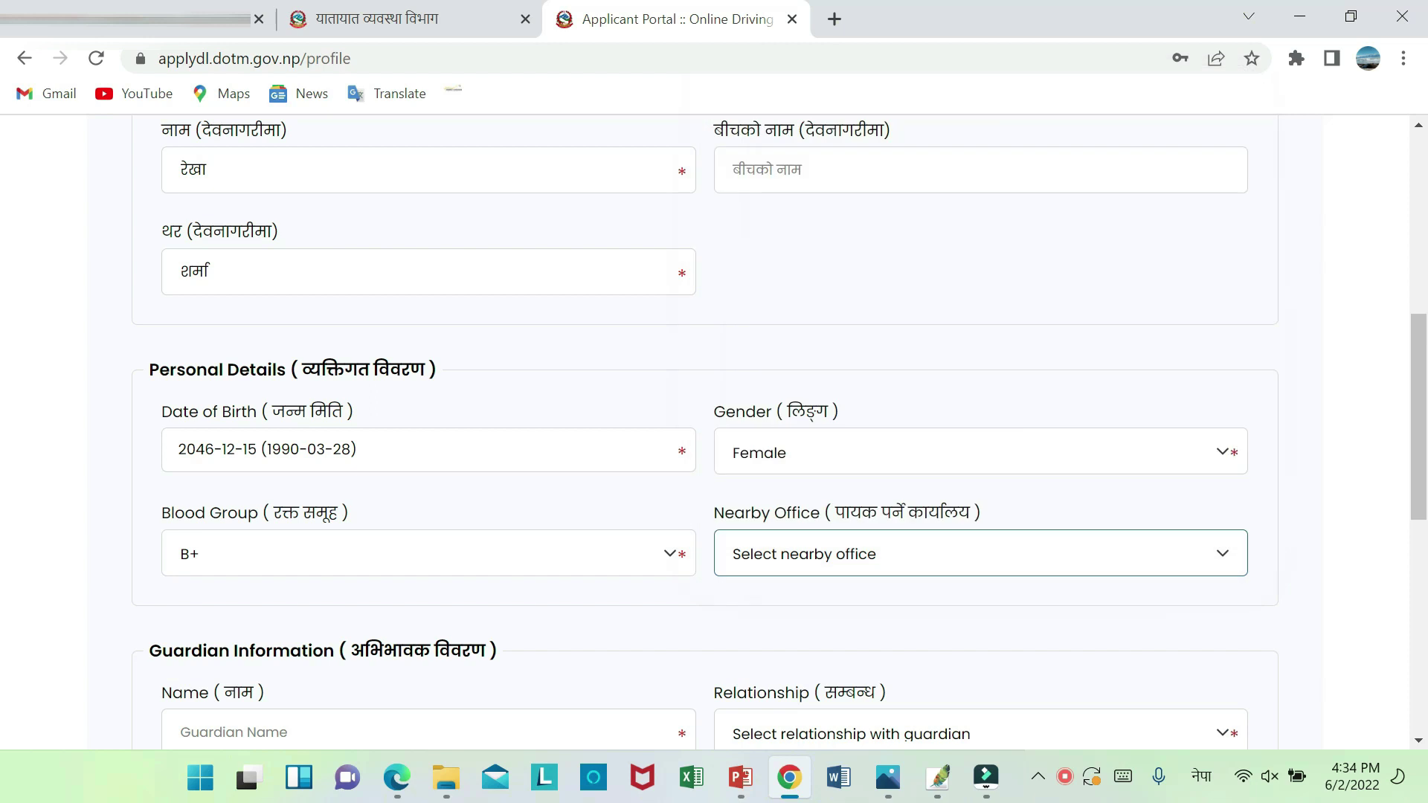
{"action": "scroll", "coordinate": [4, 461], "scroll_direction": "down", "scroll_amount": 3}
{"action": "scroll", "coordinate": [4, 478], "scroll_direction": "down", "scroll_amount": 1}
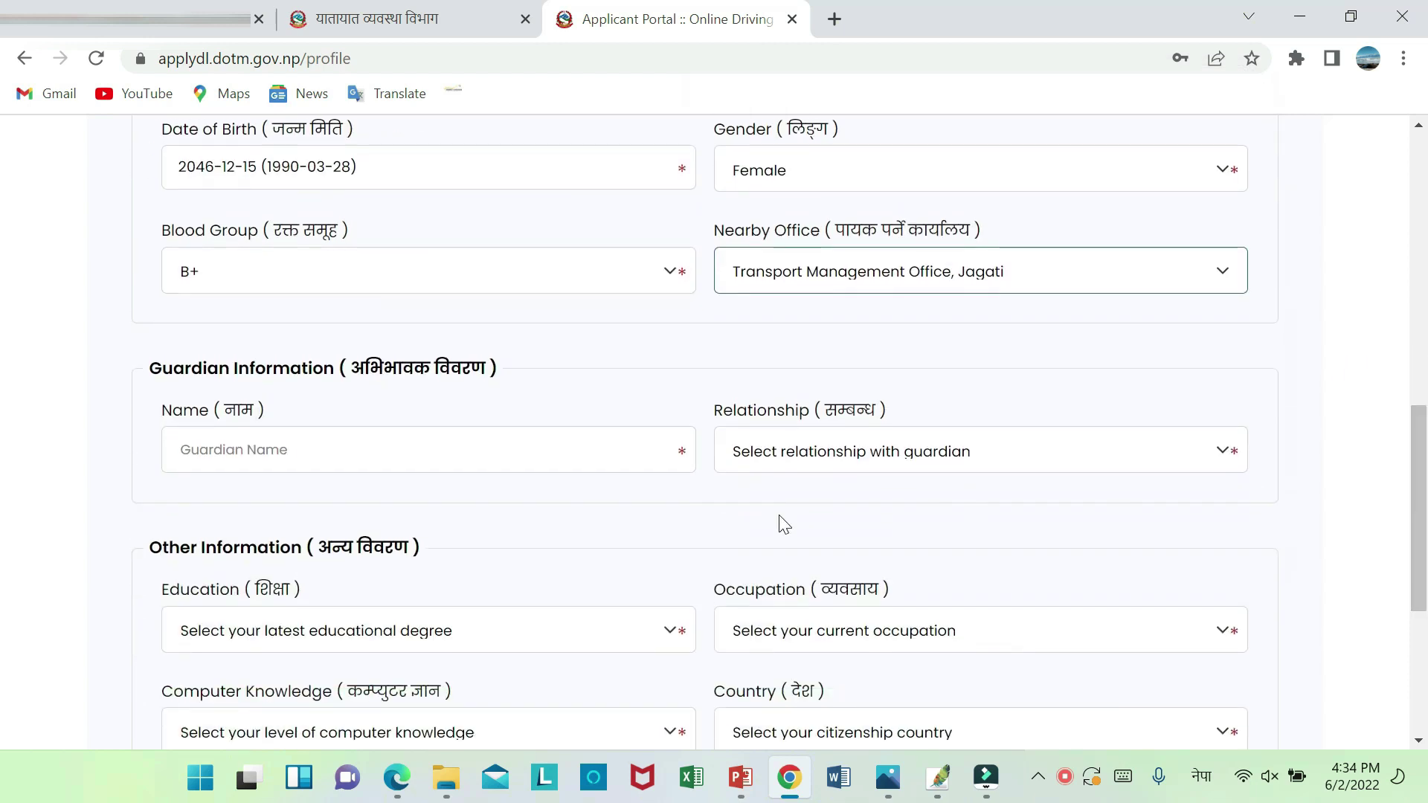
Enter the guardian's name in English and set the relationship to Husband
{"action": "left_click", "coordinate": [551, 451]}
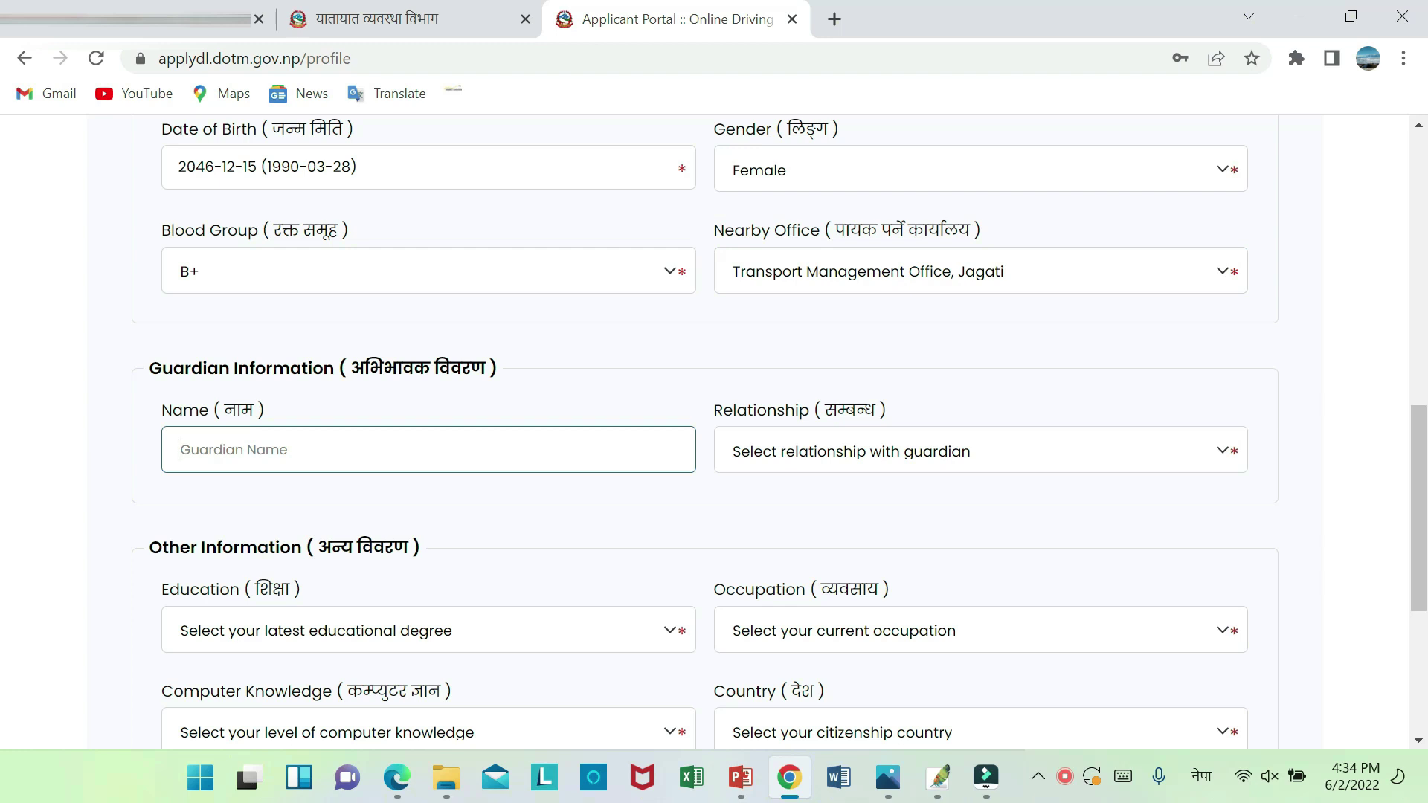
{"action": "type", "text": "मदन"}
{"action": "key", "text": "BackSpace"}
{"action": "key", "text": "BackSpace"}
{"action": "key", "text": "BackSpace"}
{"action": "key", "text": "alt+shift"}
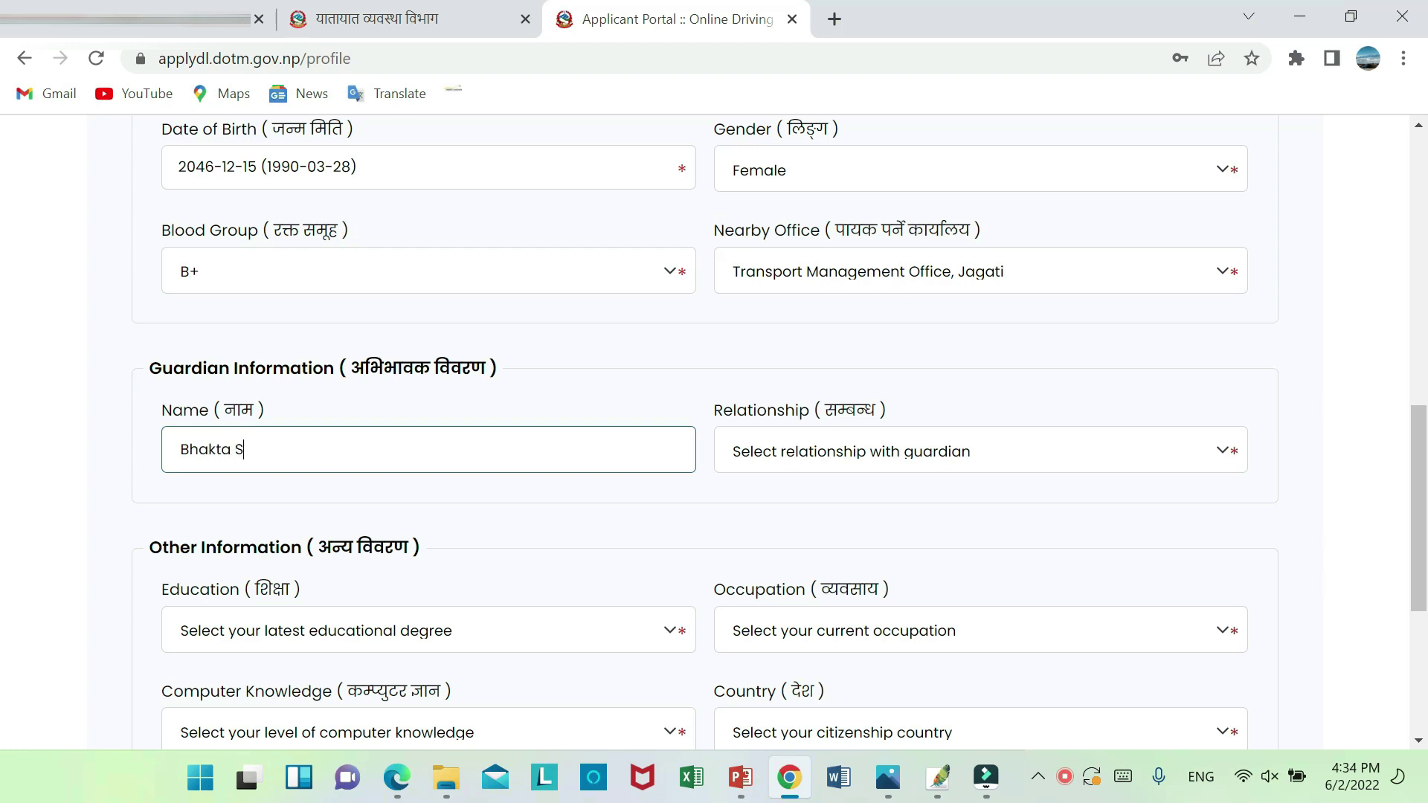
{"action": "left_click", "coordinate": [800, 462]}
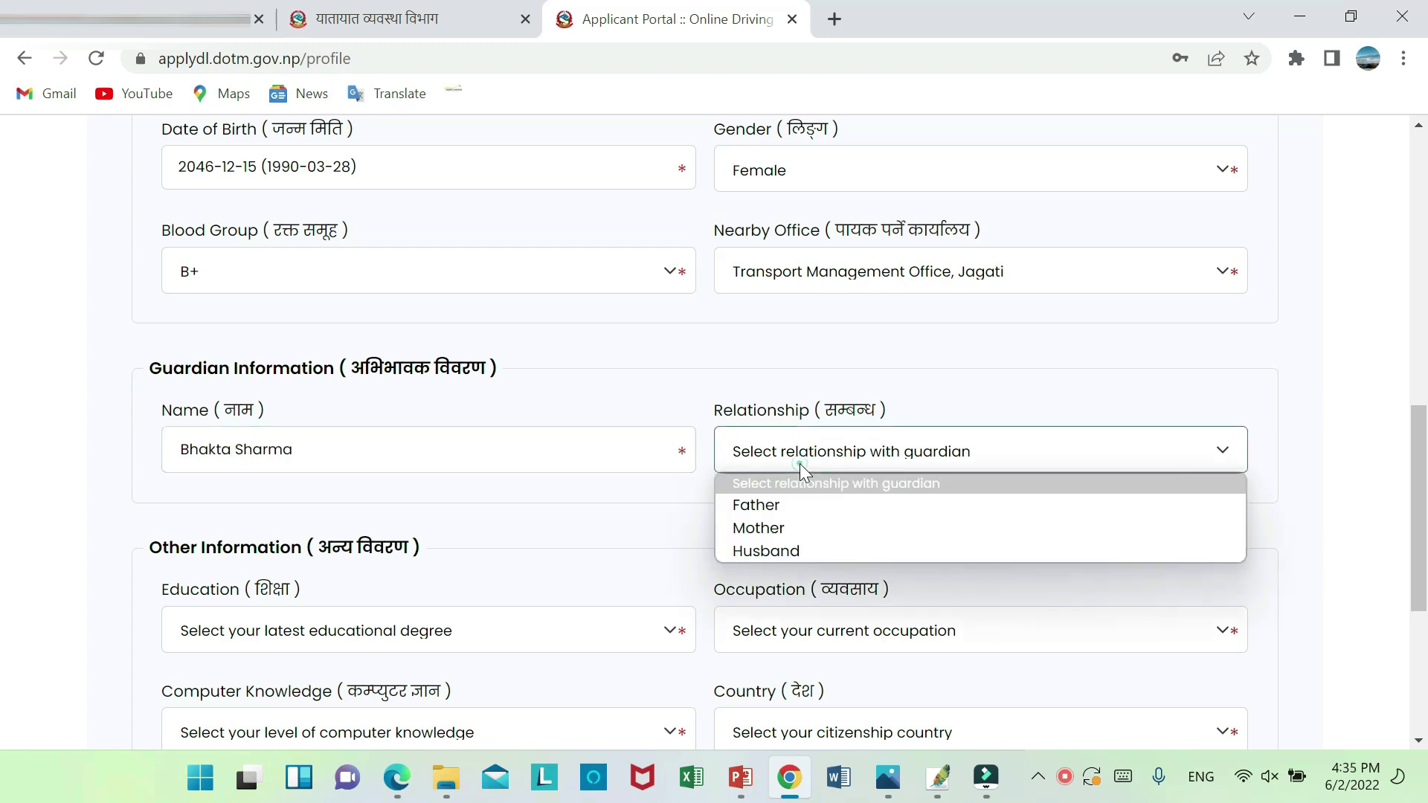
{"action": "left_click", "coordinate": [791, 551]}
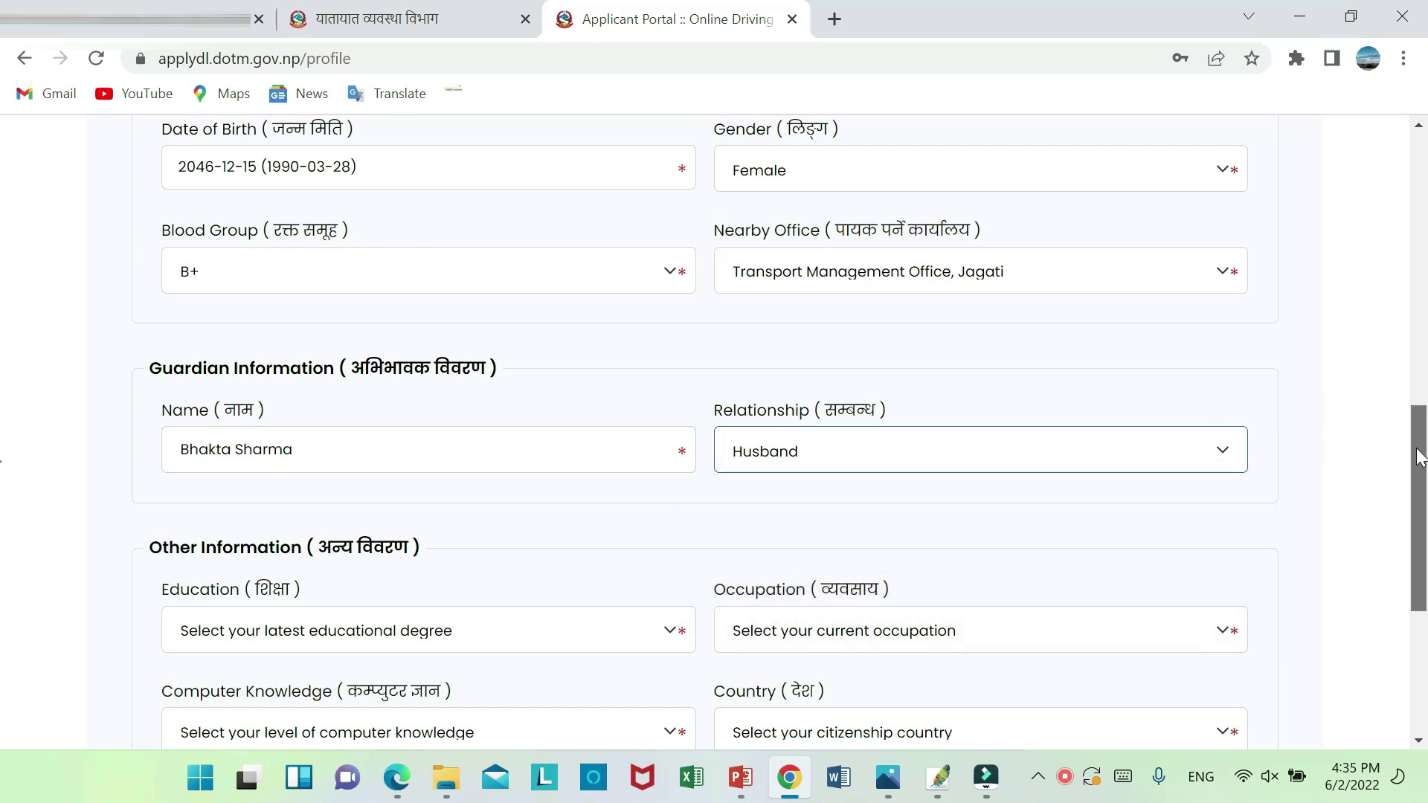
{"action": "left_click_drag", "start_coordinate": [1418, 456], "coordinate": [1421, 542]}
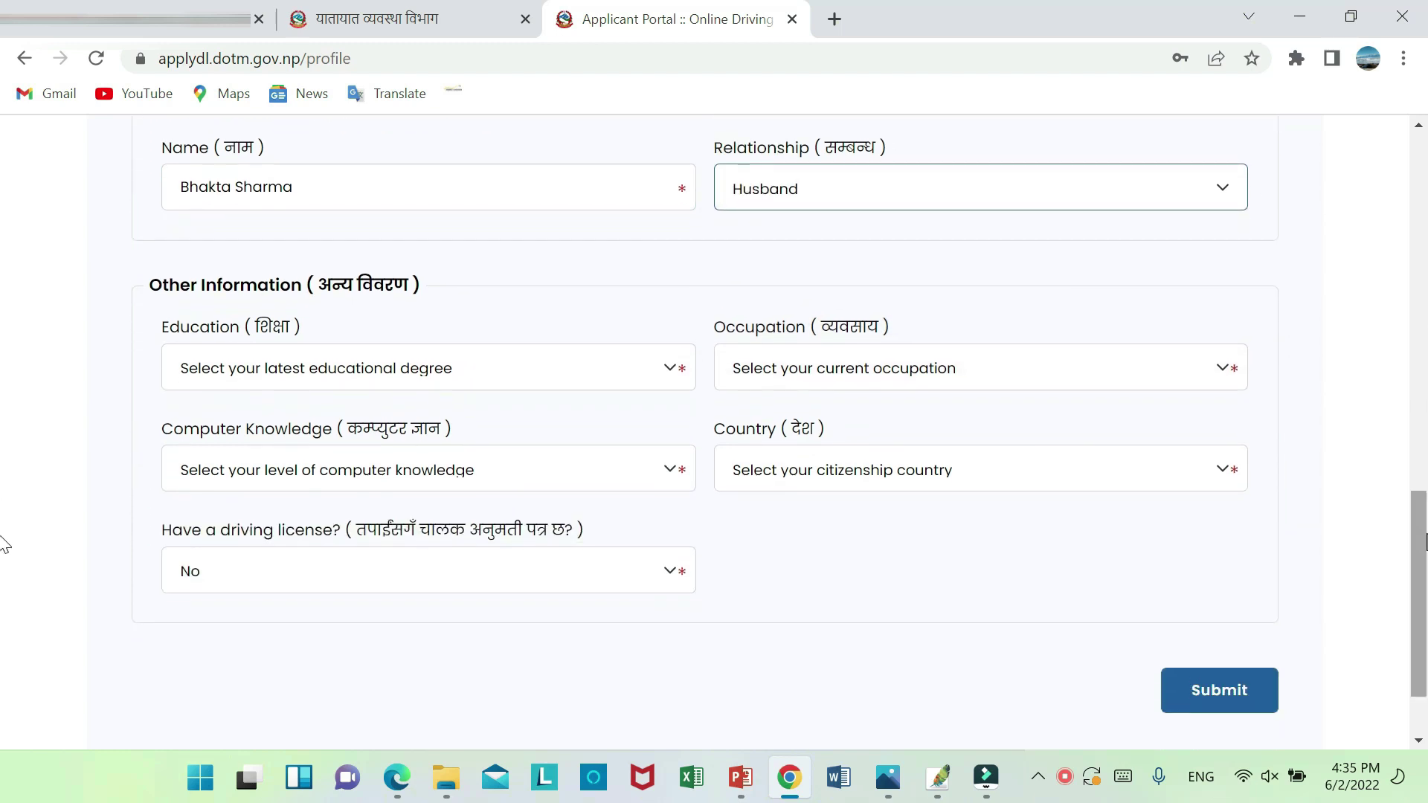
Set education to Graduate, citizenship country to Nepal, and choose the current occupation
{"action": "left_click", "coordinate": [601, 384]}
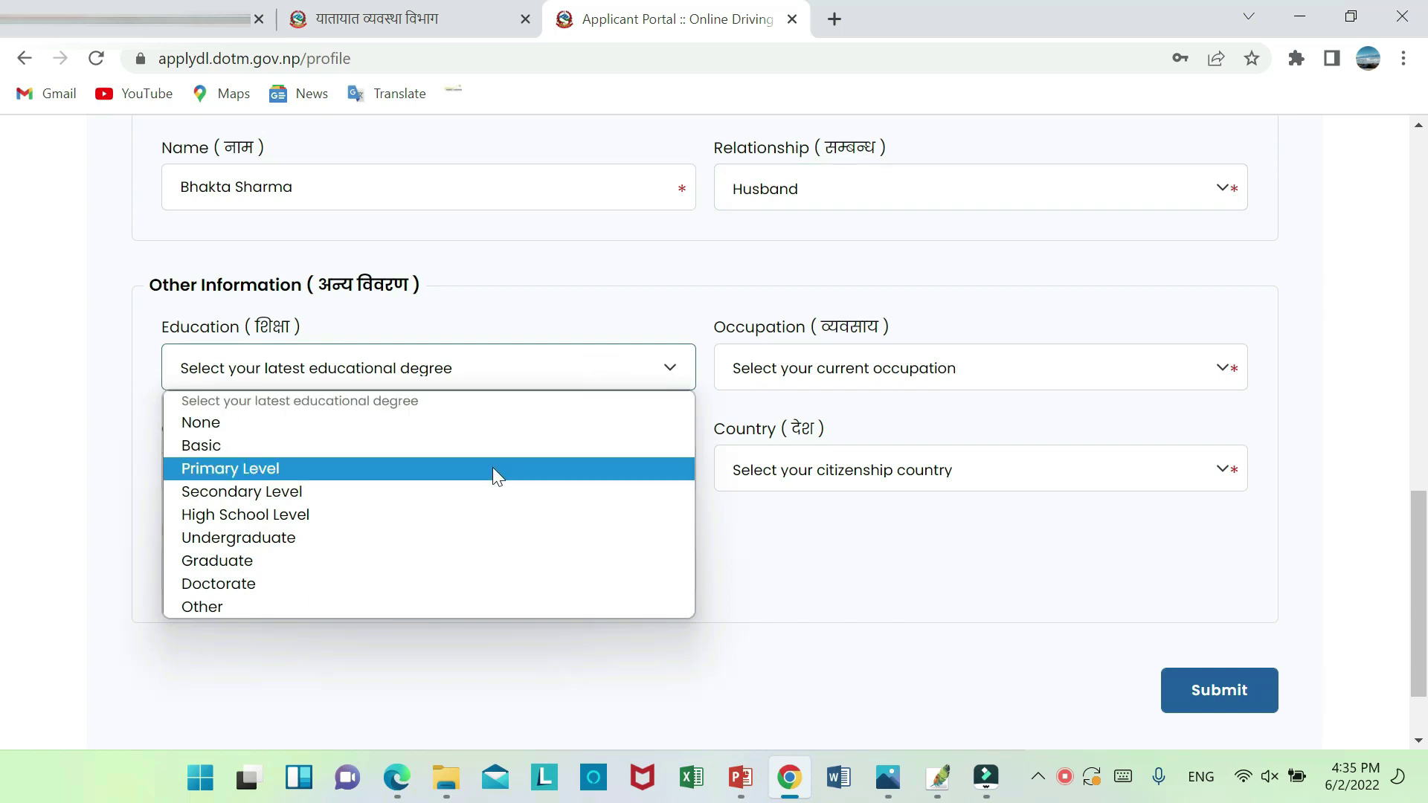
{"action": "left_click", "coordinate": [494, 560]}
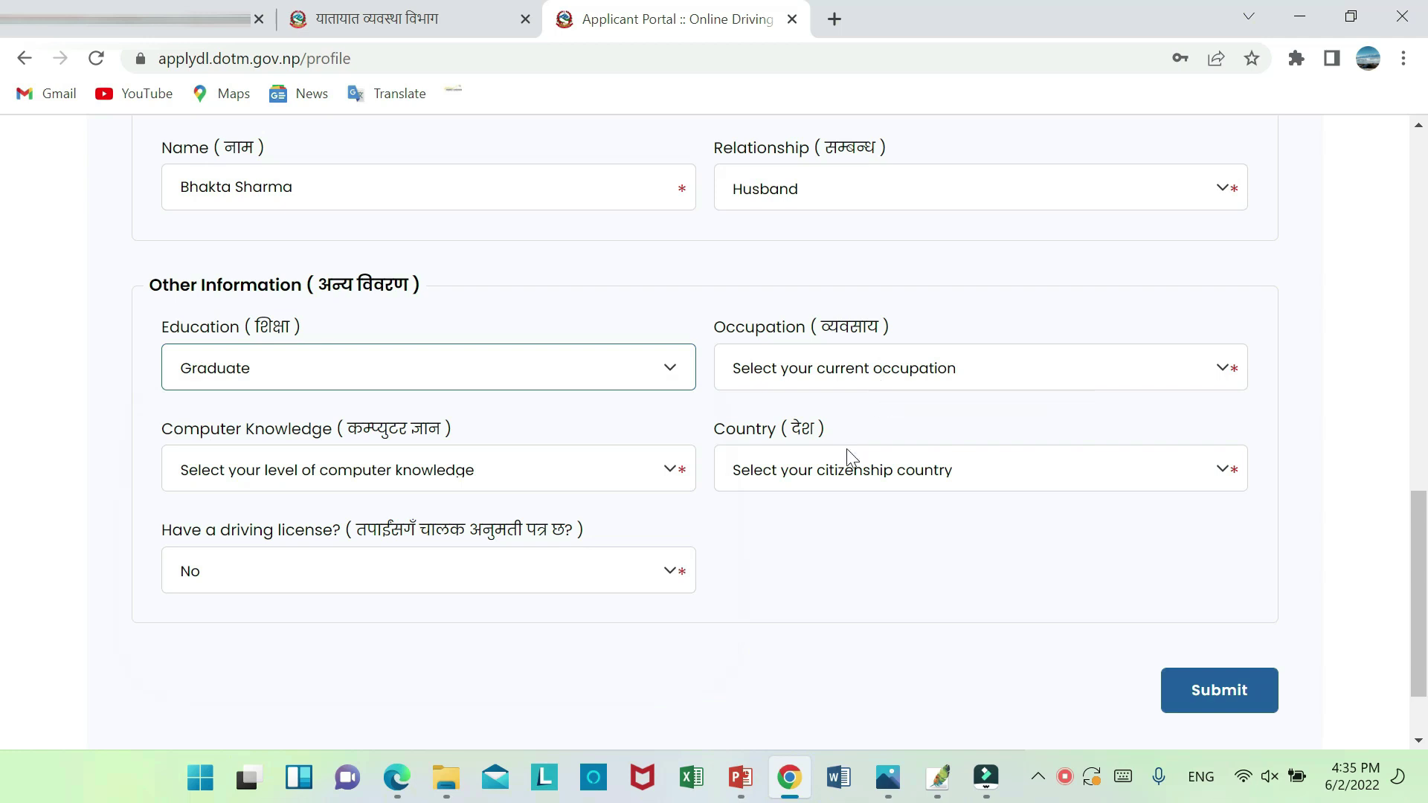
{"action": "left_click", "coordinate": [838, 491]}
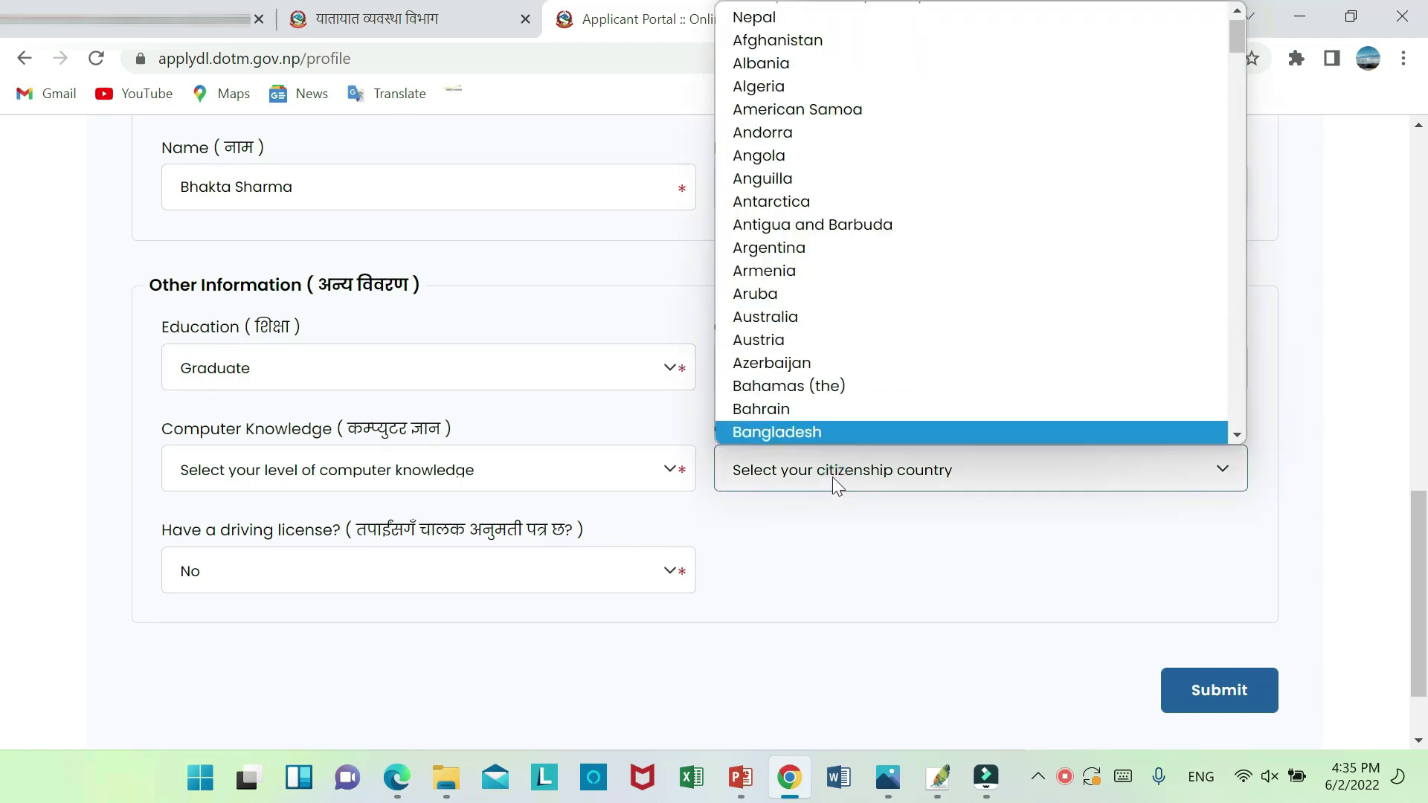
{"action": "key", "text": "Home"}
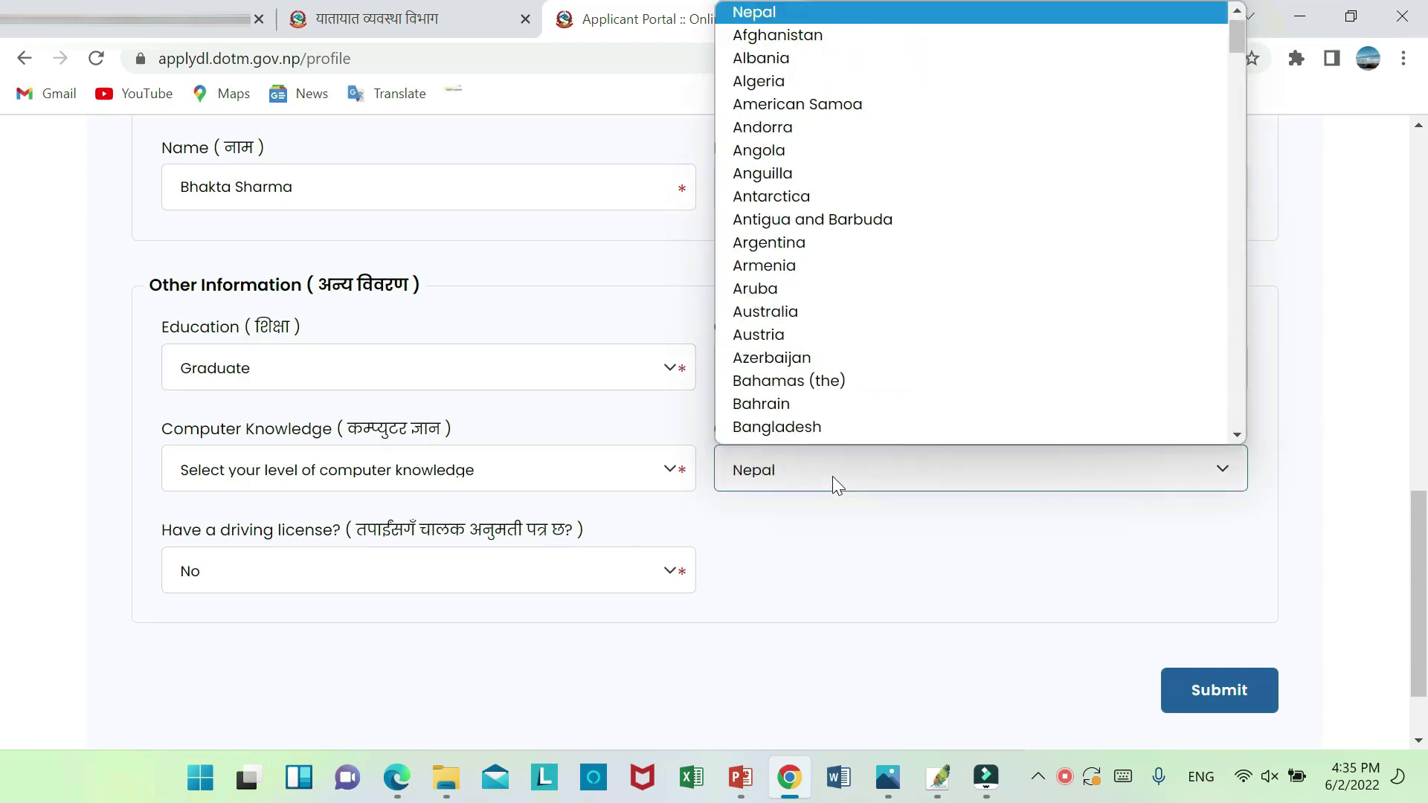
{"action": "key", "text": "Return"}
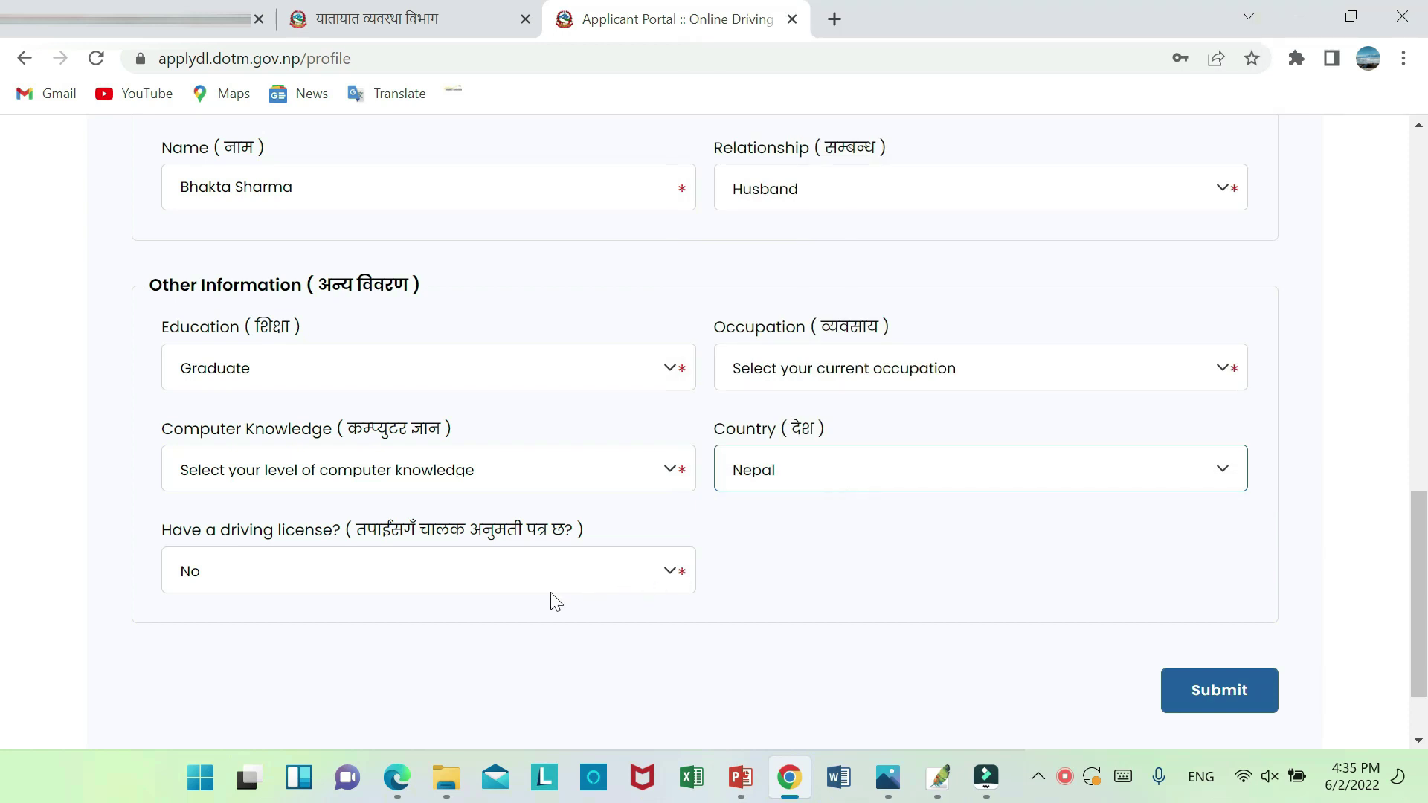
{"action": "left_click", "coordinate": [851, 368]}
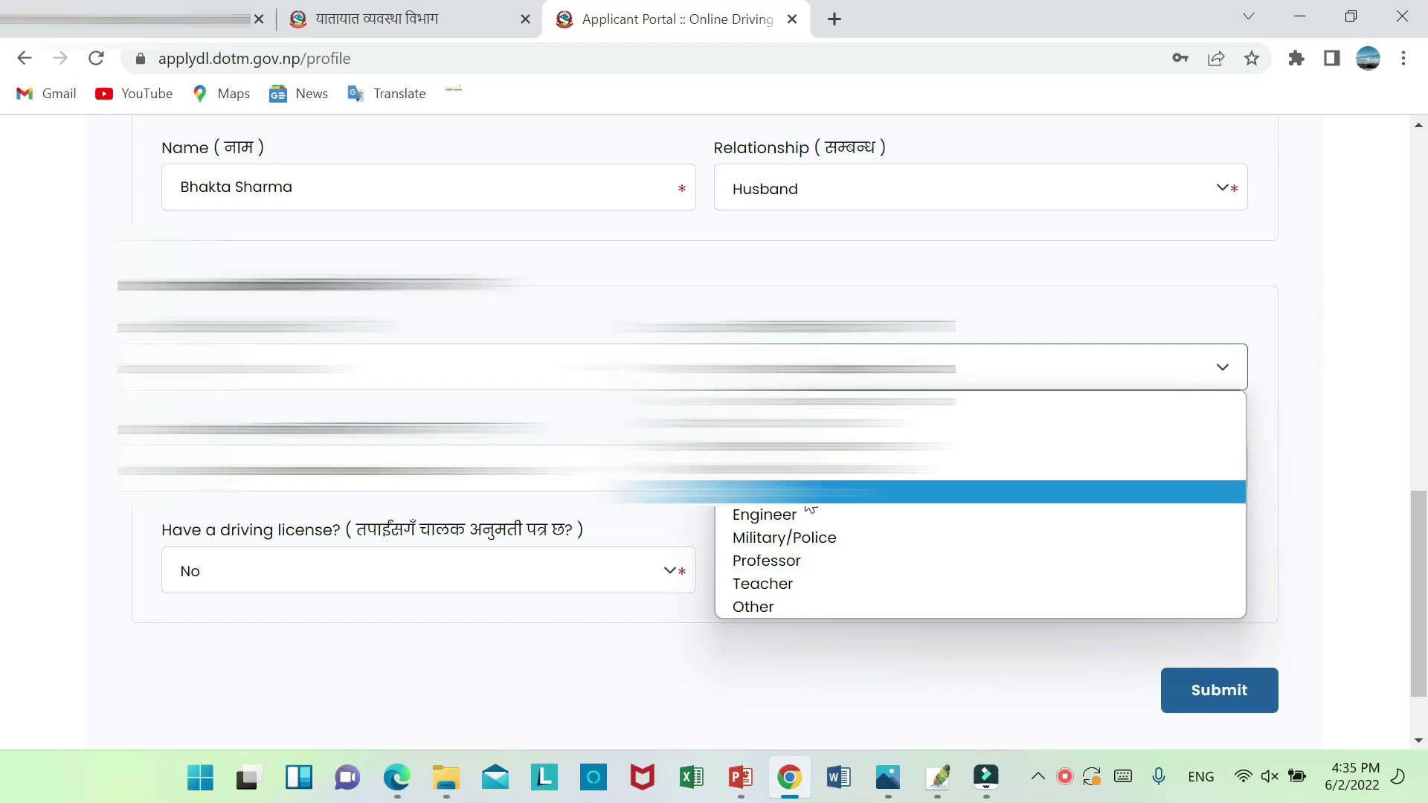
{"action": "left_click", "coordinate": [807, 505]}
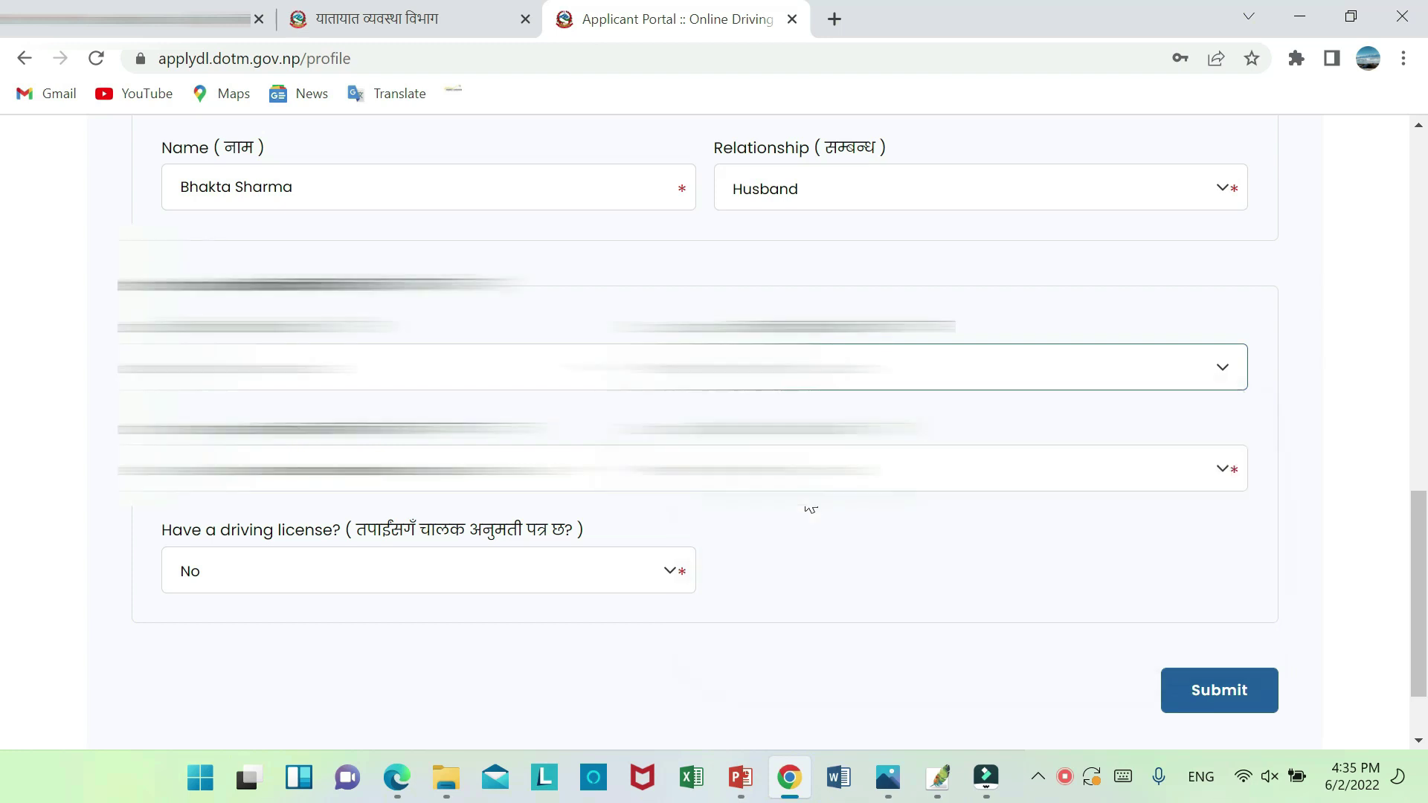
Answer No to already holding a driving license and attempt to submit the profile
{"action": "left_click", "coordinate": [539, 591]}
{"action": "left_click", "coordinate": [540, 591]}
{"action": "left_click", "coordinate": [540, 591]}
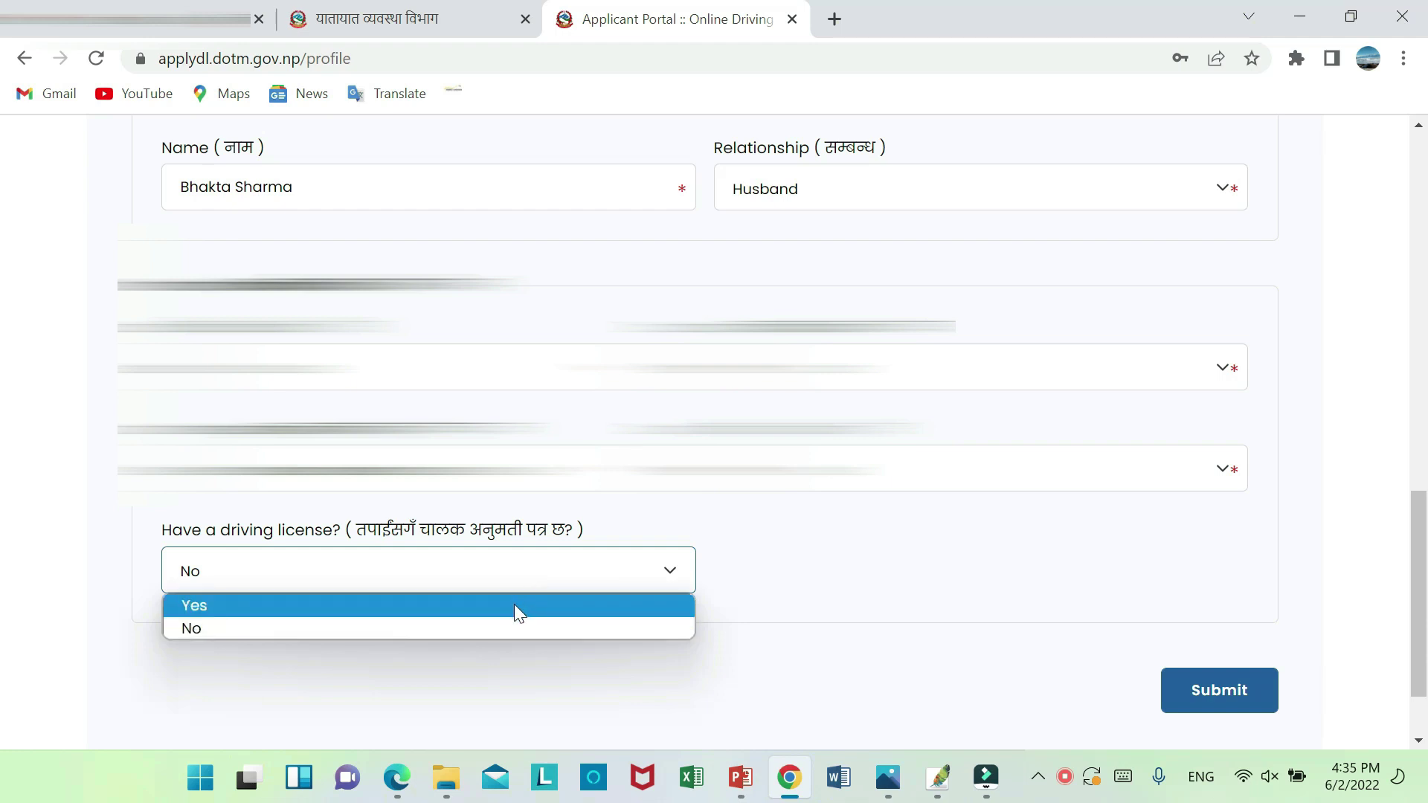
{"action": "left_click", "coordinate": [514, 605]}
{"action": "left_click", "coordinate": [576, 575]}
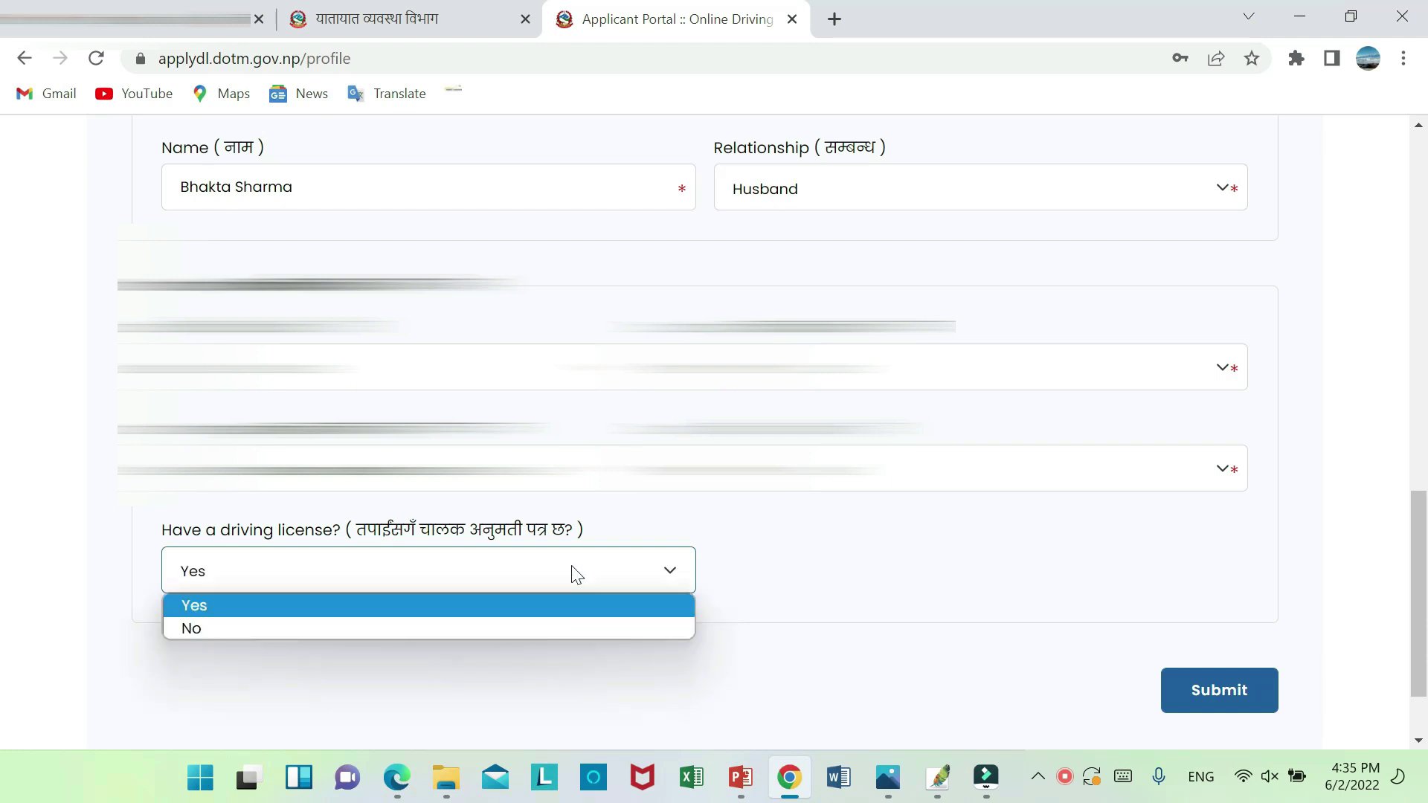
{"action": "left_click", "coordinate": [503, 630]}
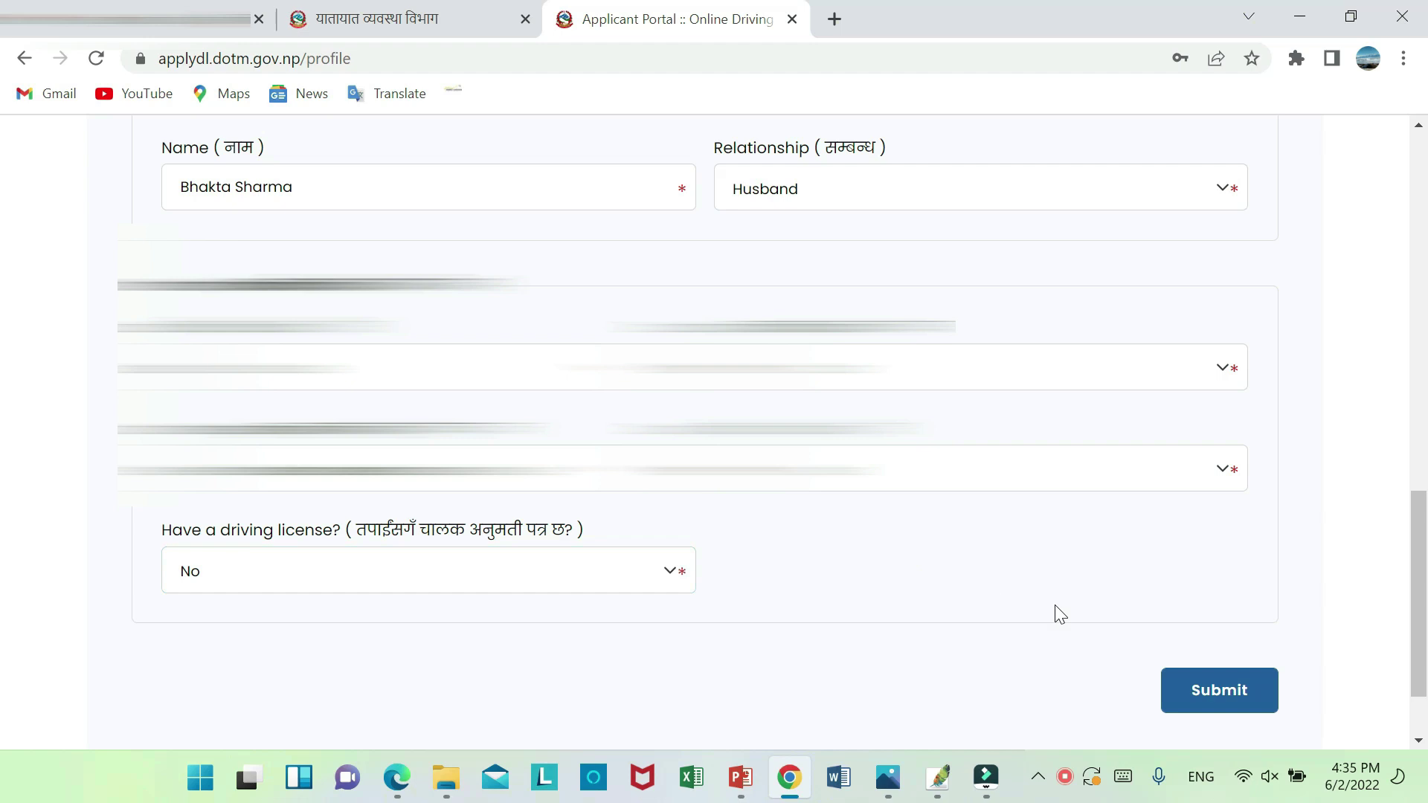
{"action": "left_click", "coordinate": [1190, 690]}
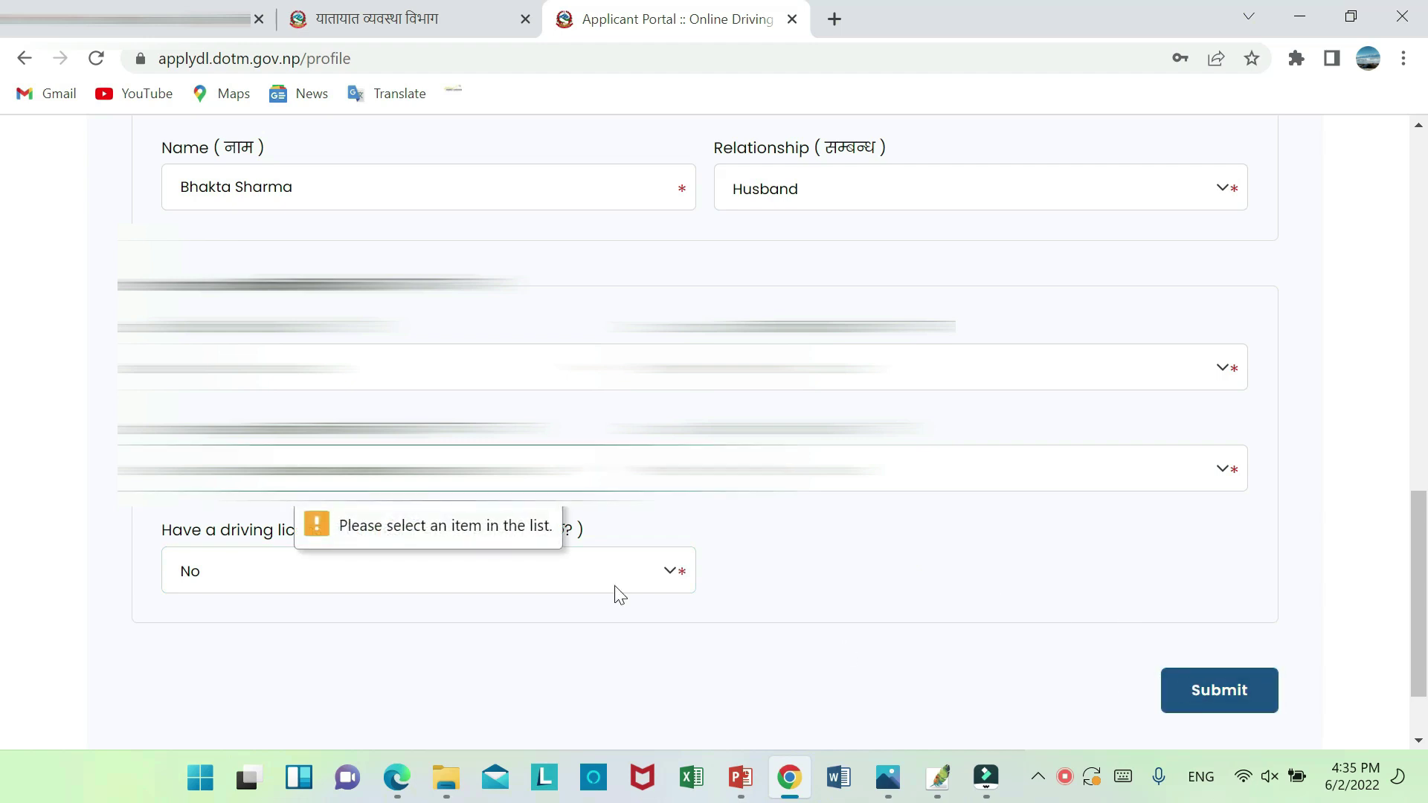
{"action": "left_click", "coordinate": [424, 469]}
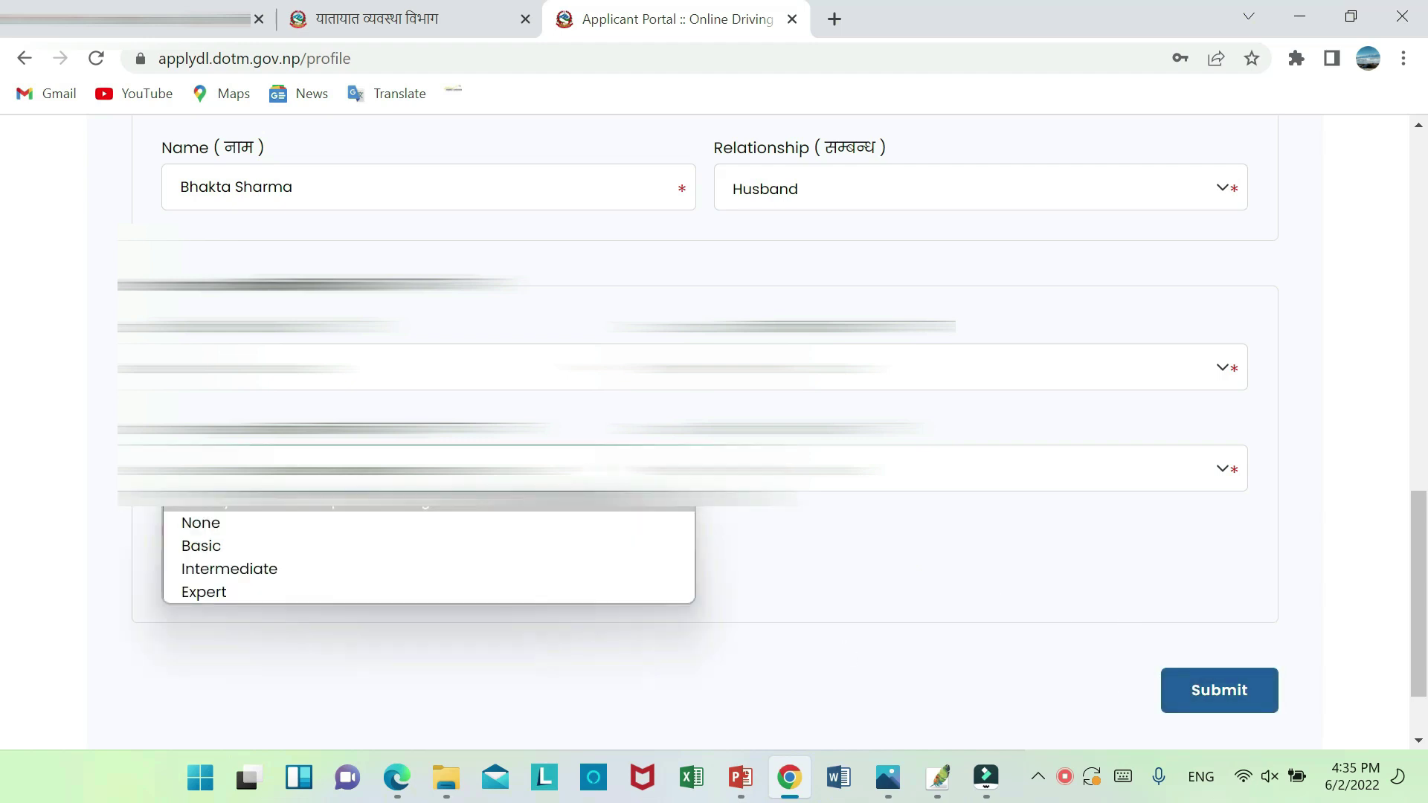
Set computer knowledge to Expert, submit, and tick the authenticity declaration for review
{"action": "left_click", "coordinate": [421, 591]}
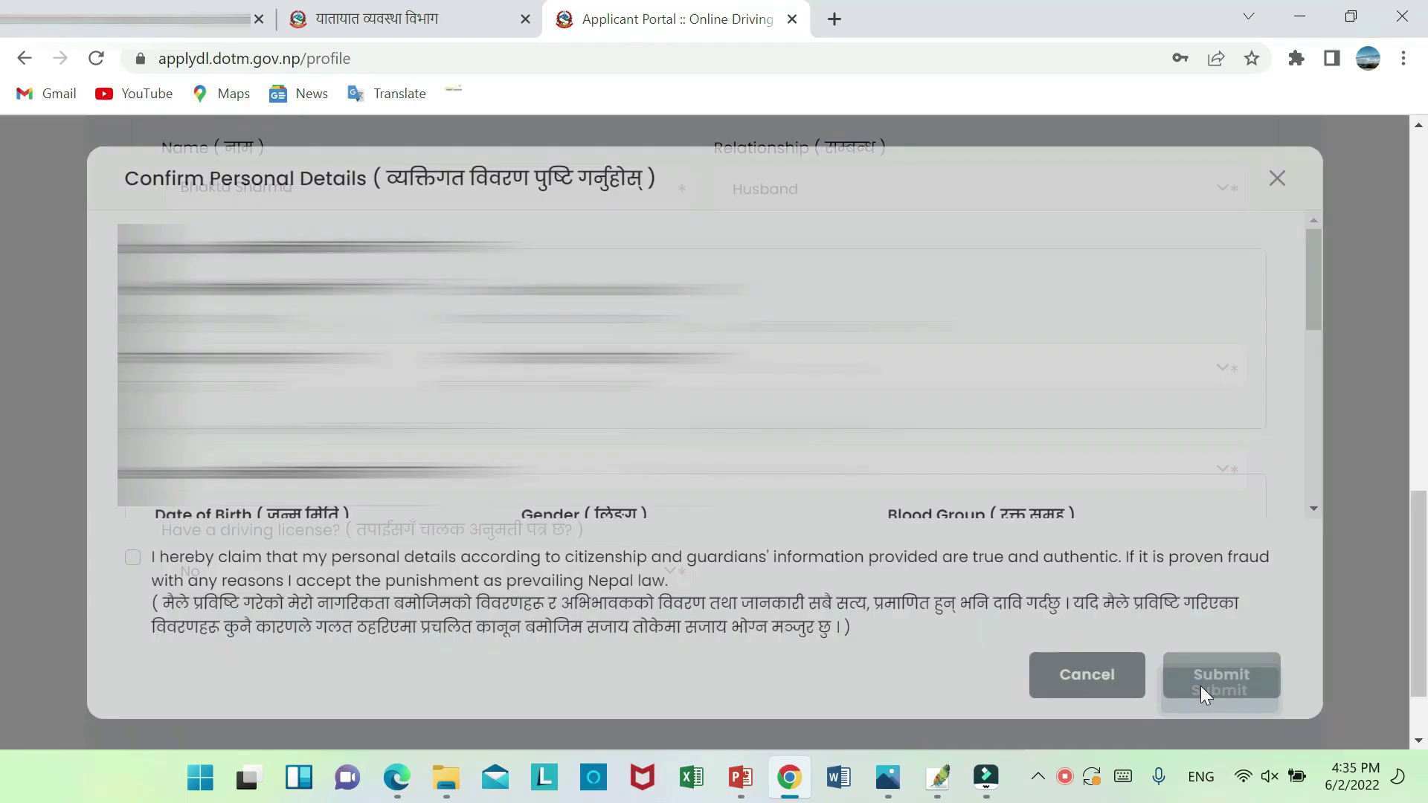
{"action": "left_click", "coordinate": [1202, 687]}
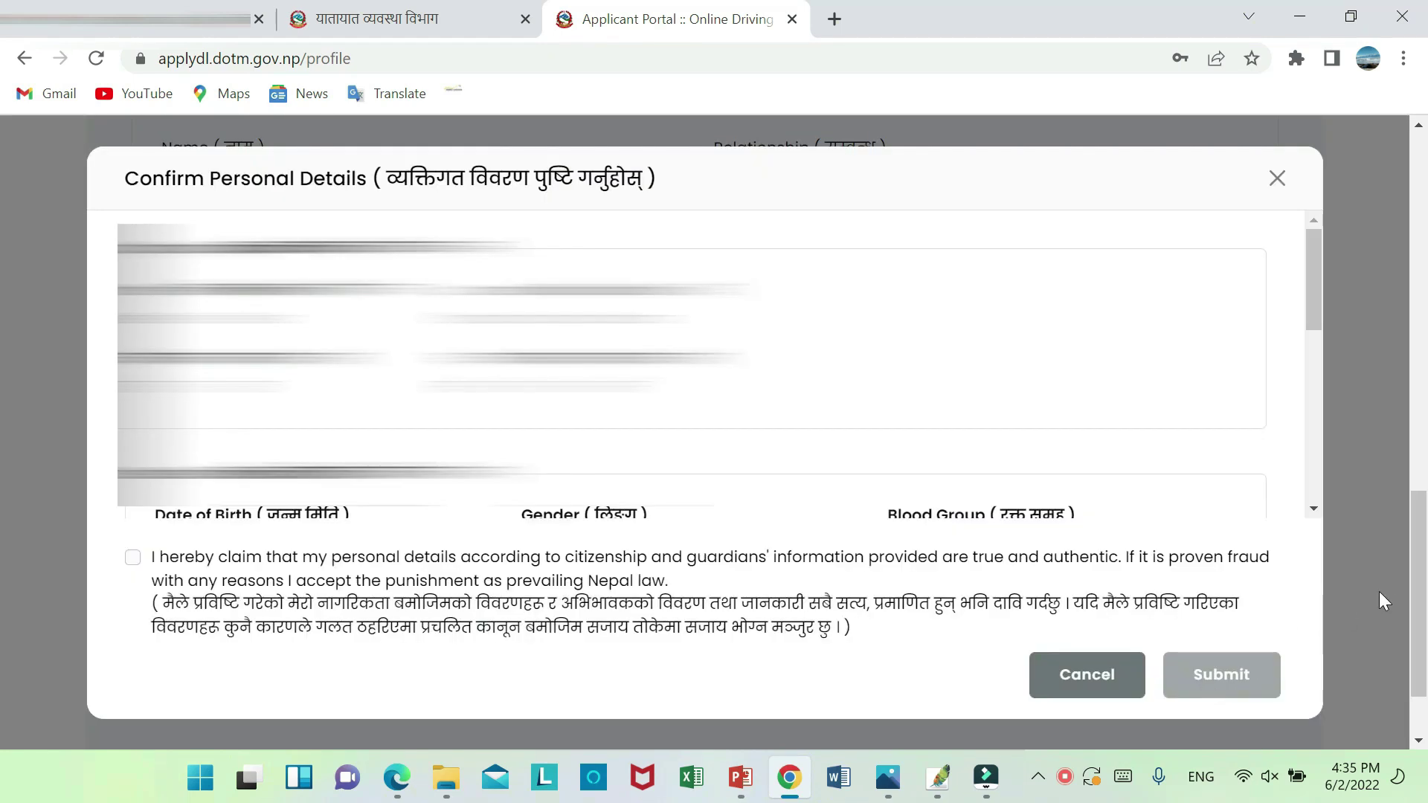
{"action": "left_click", "coordinate": [133, 559]}
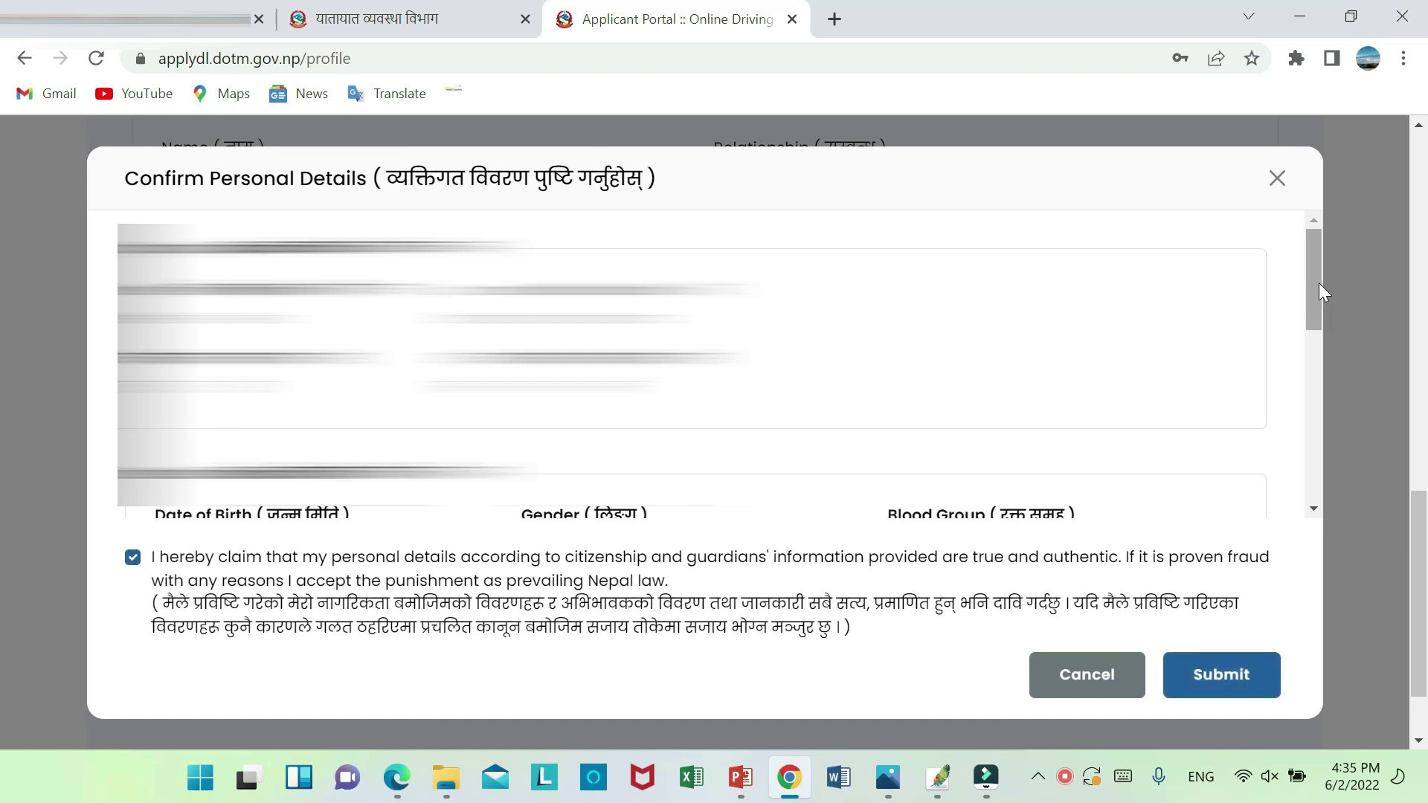
{"action": "left_click_drag", "start_coordinate": [1317, 285], "coordinate": [1331, 490]}
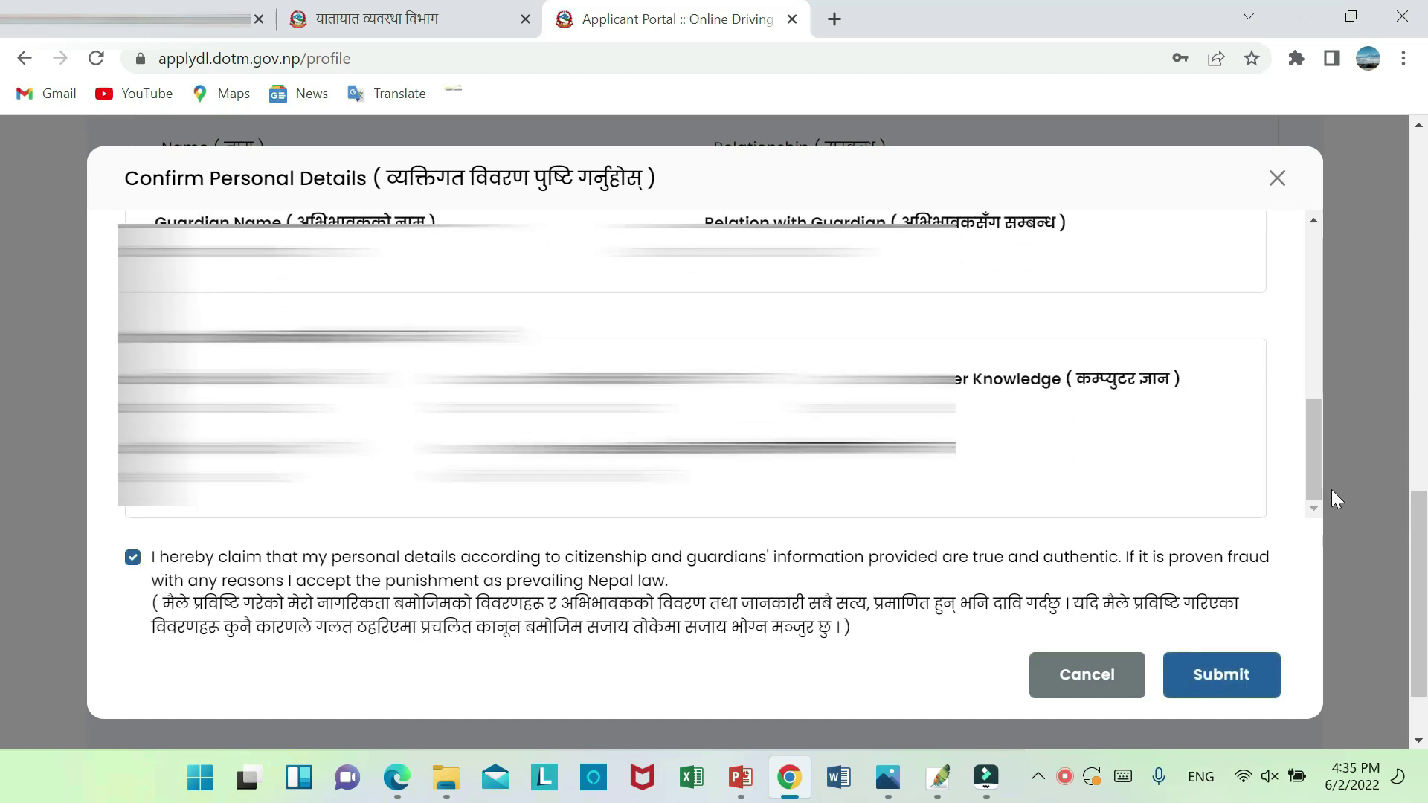
Submit the personal details, then choose Bagmati province, Sindhupalchok district and Lisankhupakhar municipality
{"action": "left_click", "coordinate": [1207, 688]}
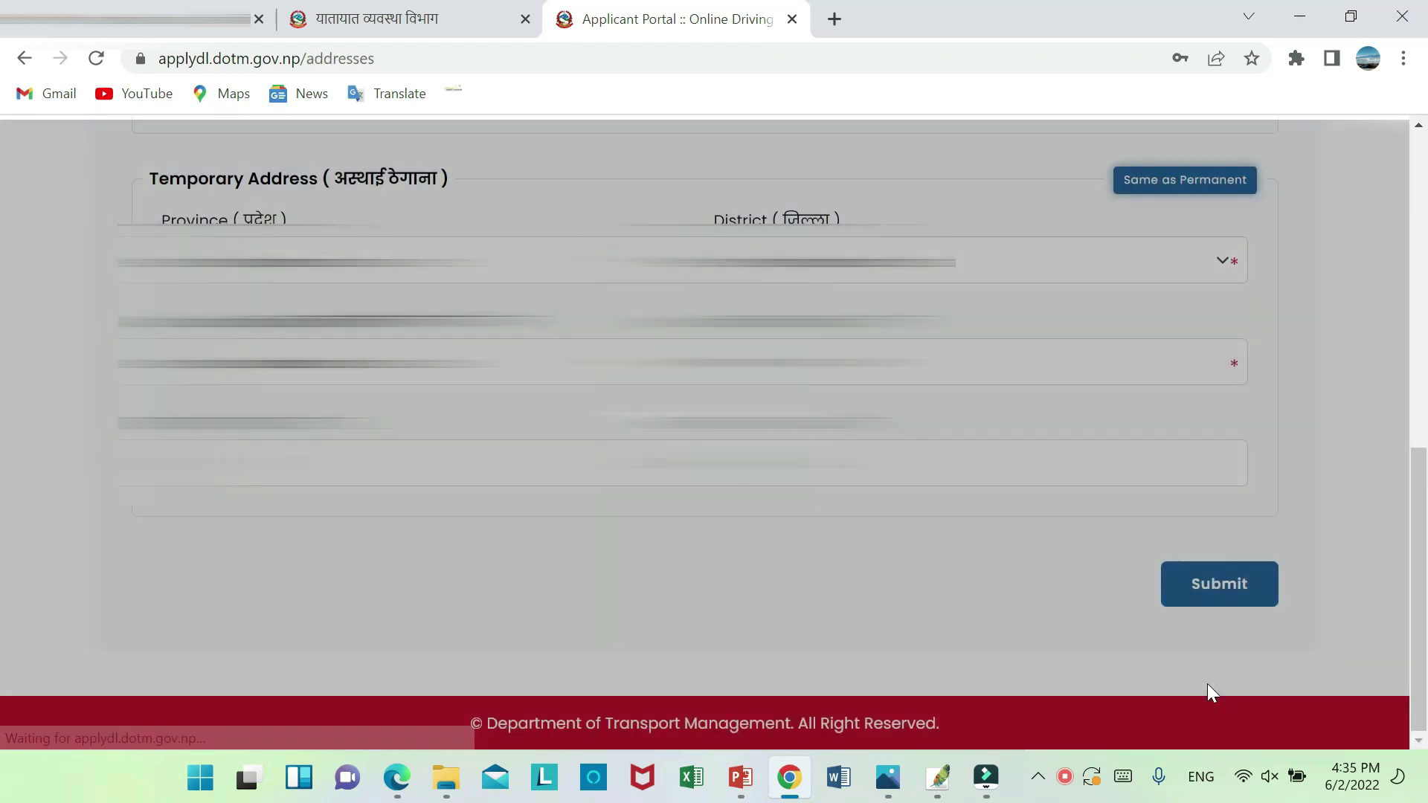
{"action": "scroll", "coordinate": [4, 483], "scroll_direction": "up", "scroll_amount": 5}
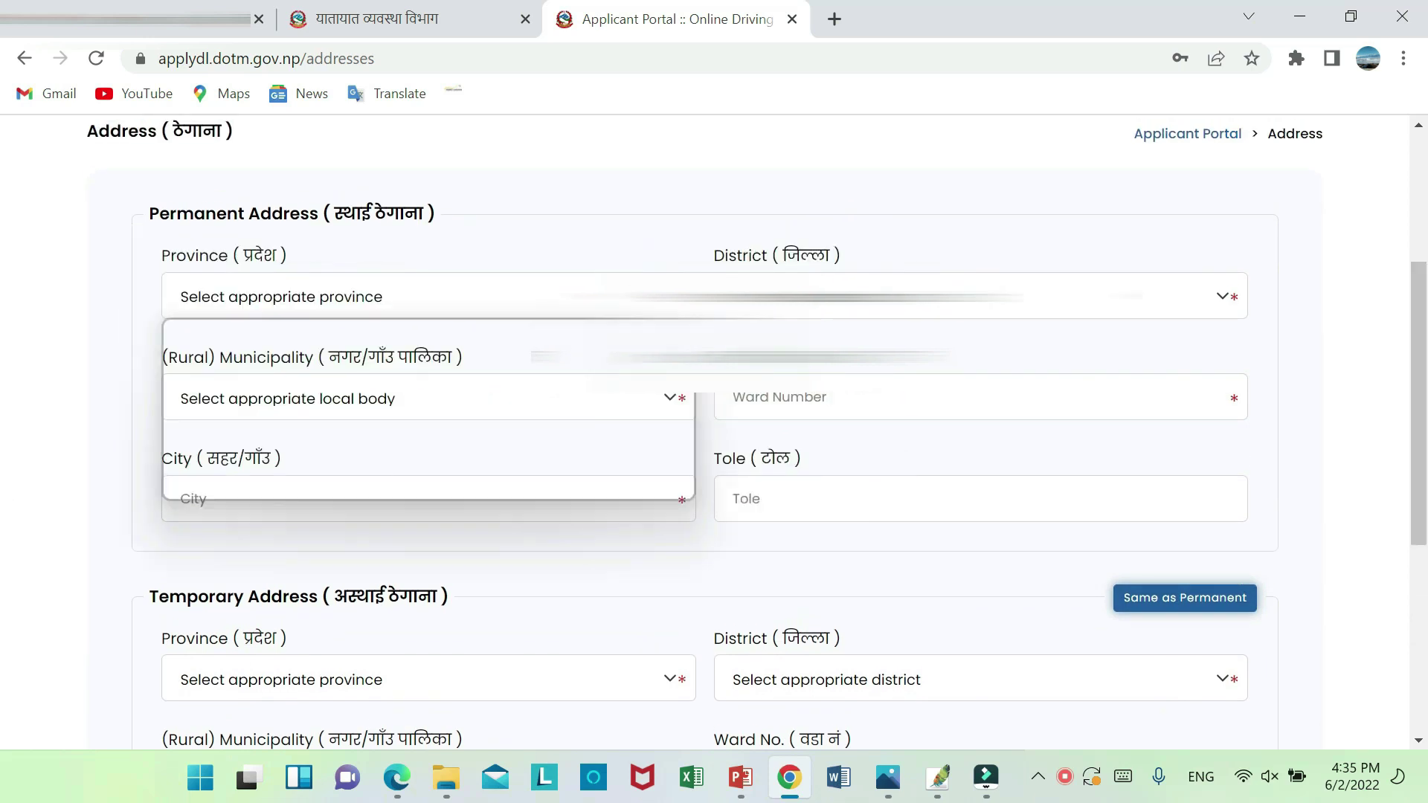
{"action": "left_click", "coordinate": [427, 296]}
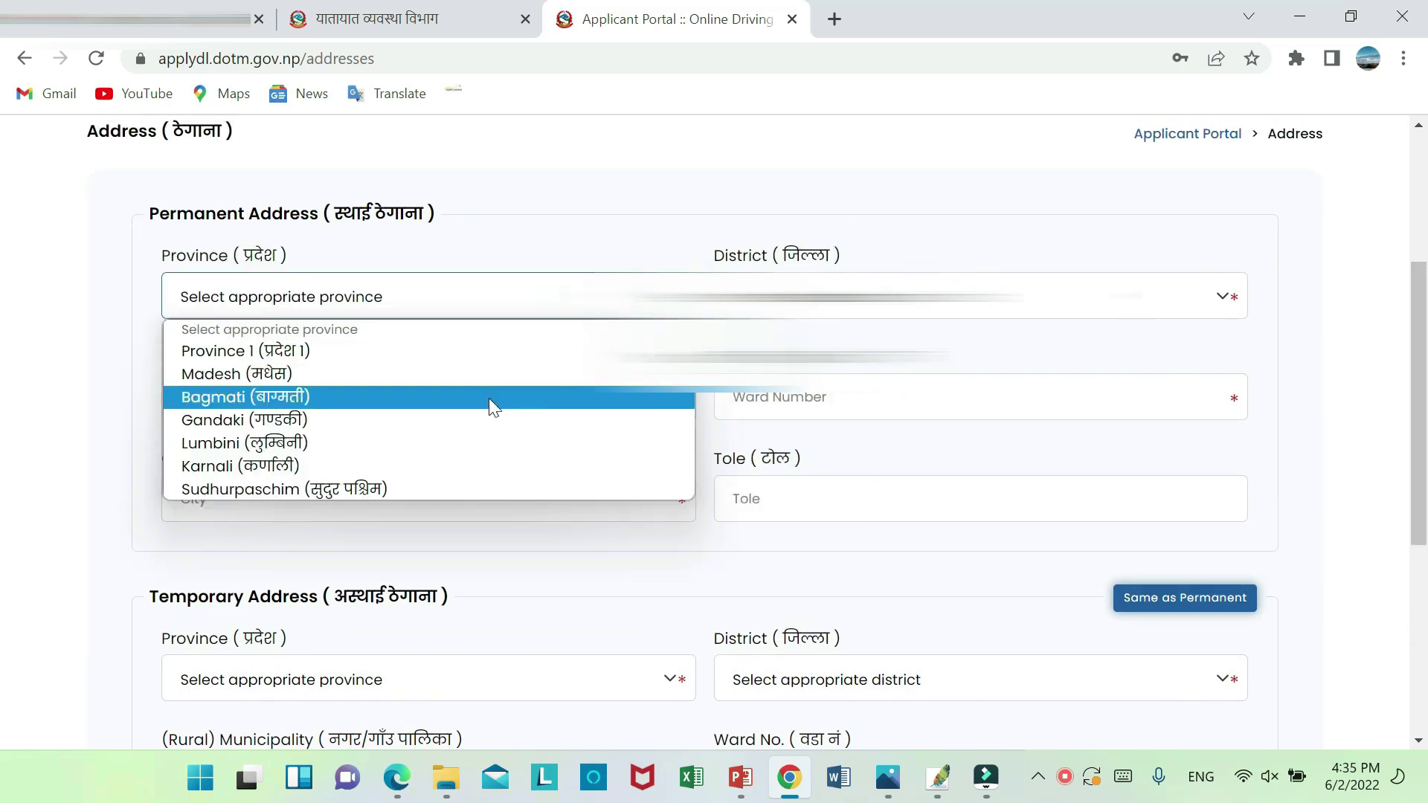
{"action": "left_click", "coordinate": [488, 398]}
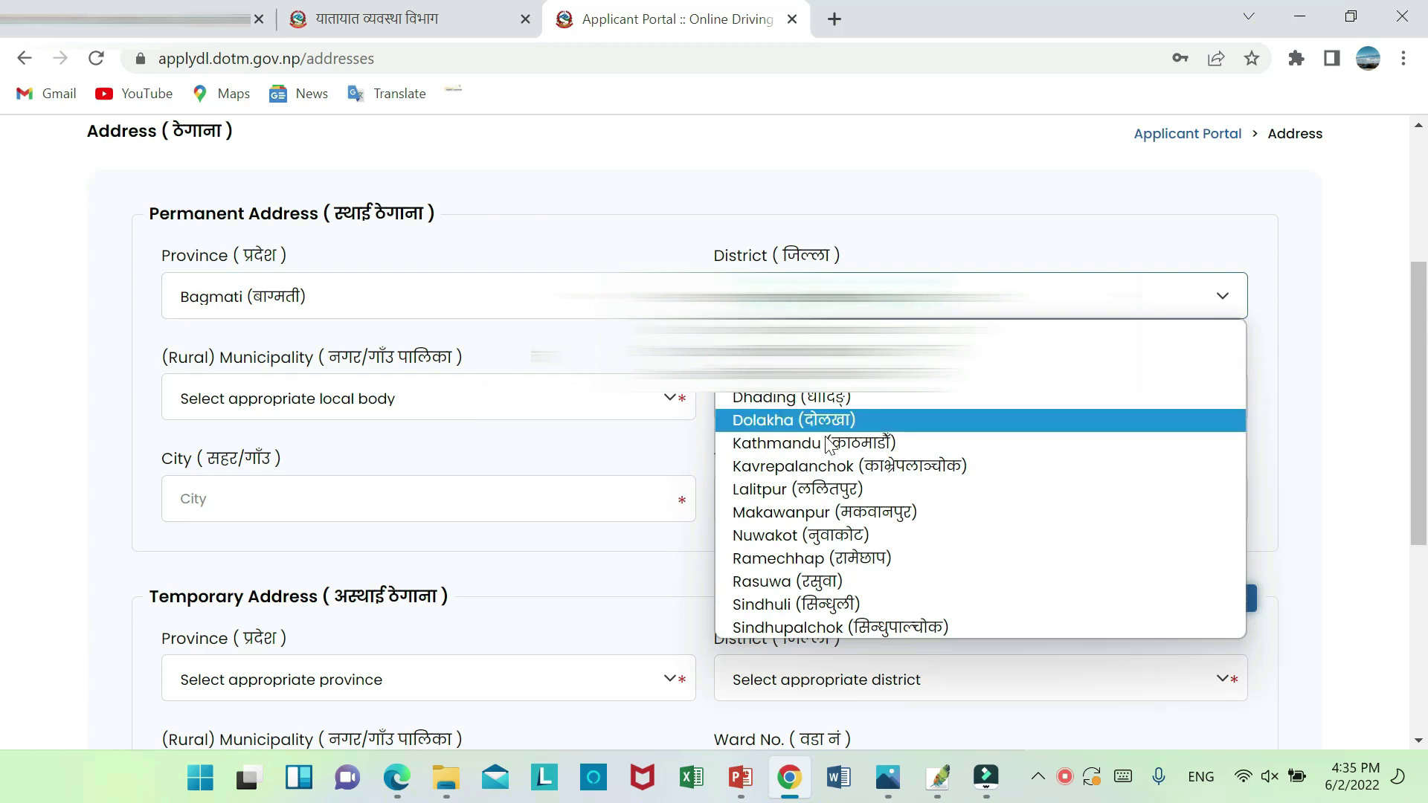
{"action": "left_click", "coordinate": [818, 627]}
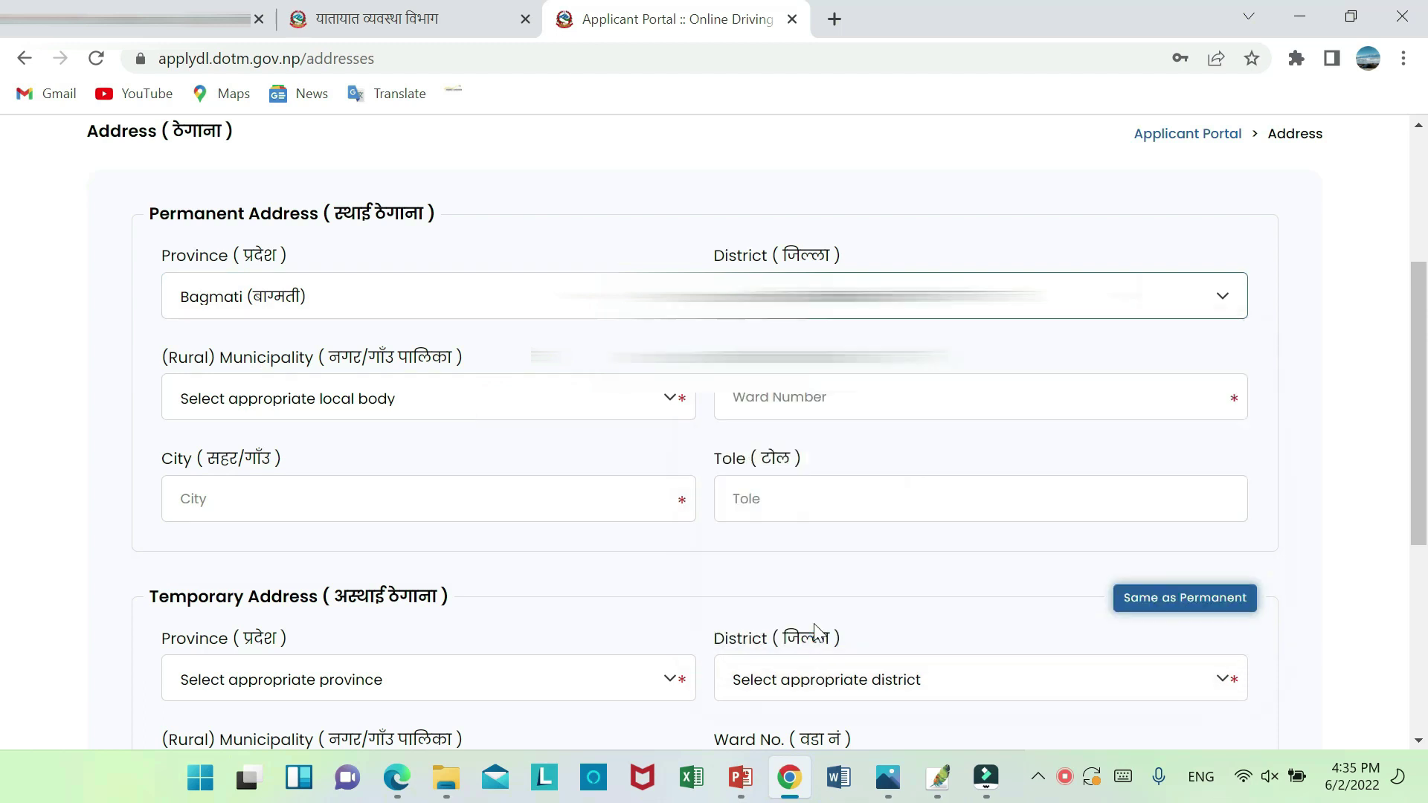
{"action": "left_click", "coordinate": [327, 405]}
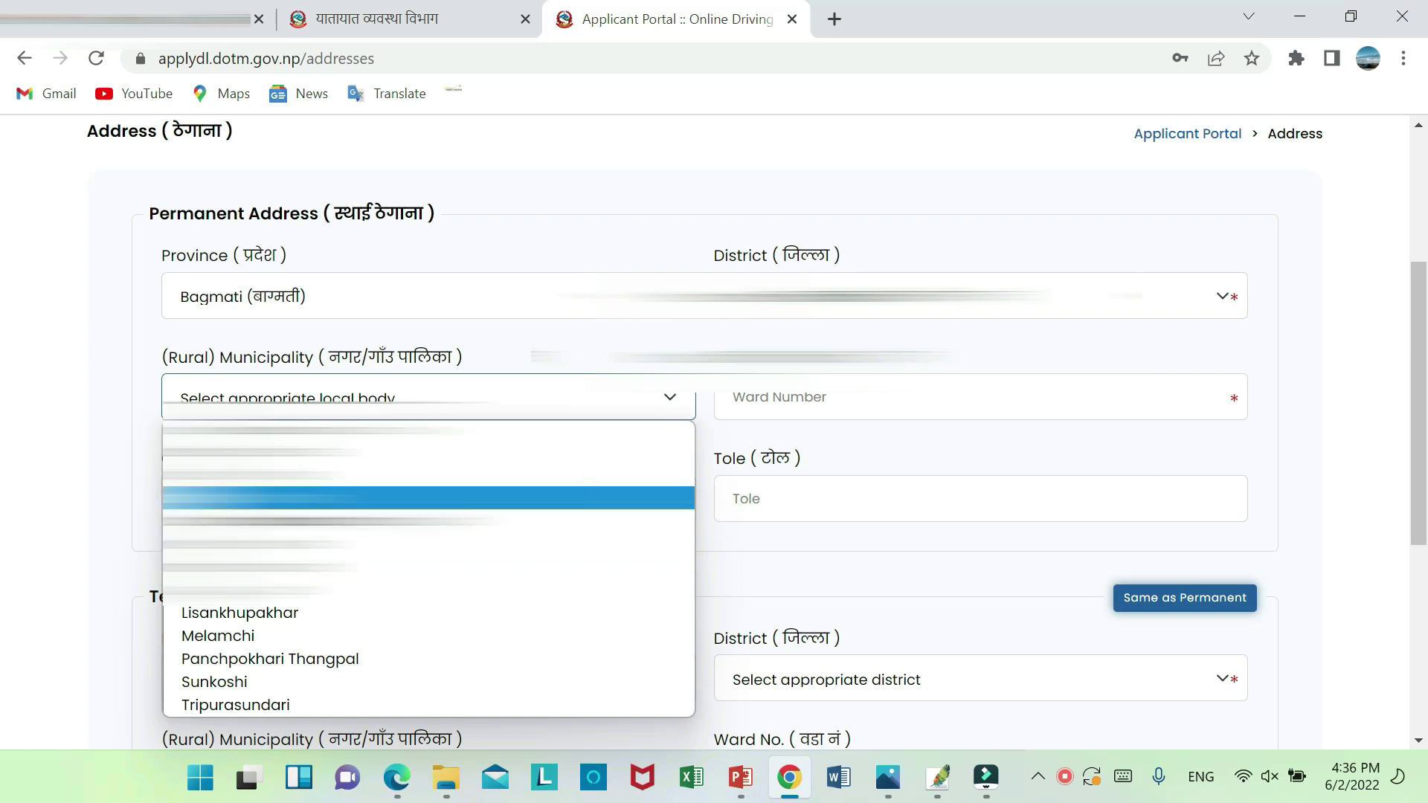
{"action": "left_click", "coordinate": [327, 613]}
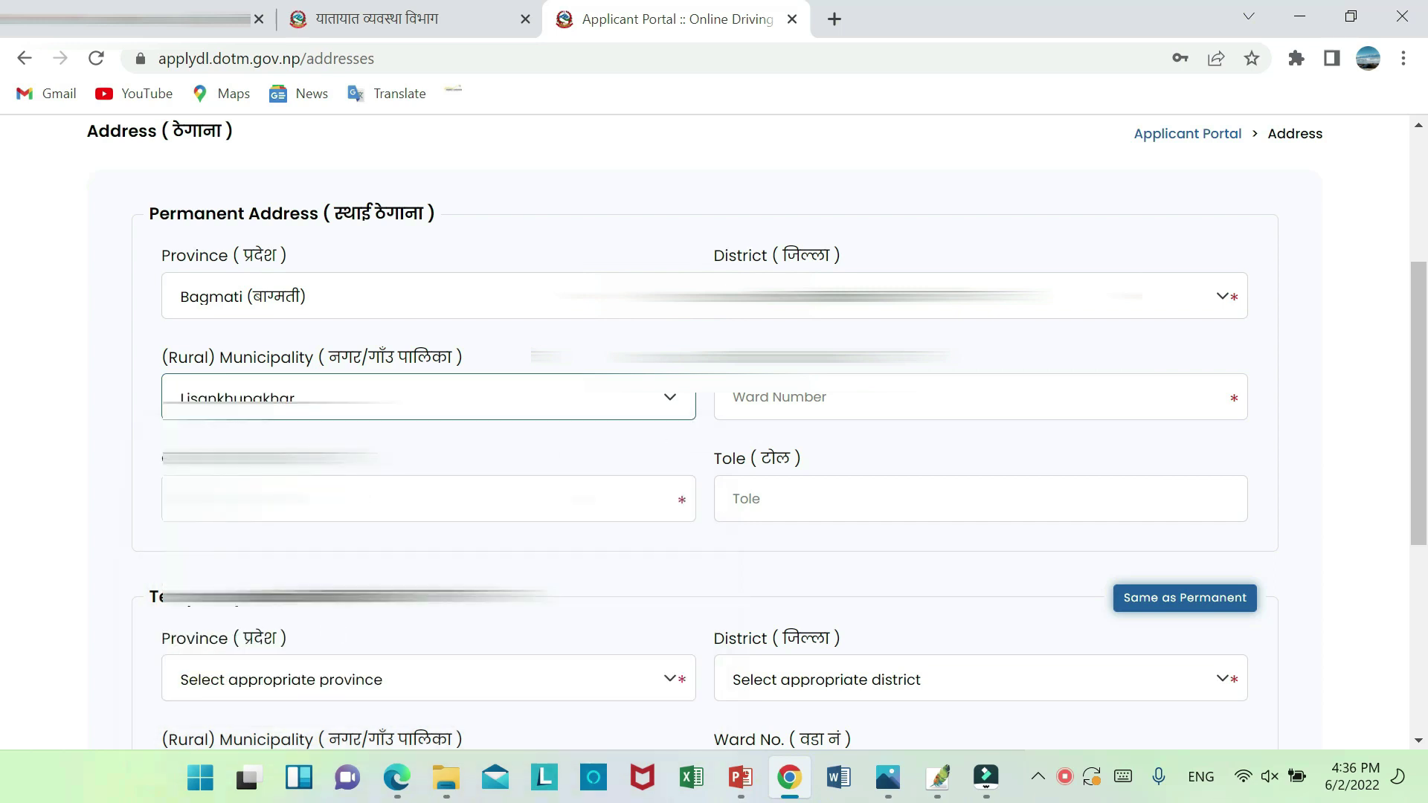
Enter ward number 1 and the city, then copy the permanent address to temporary
{"action": "left_click", "coordinate": [789, 397]}
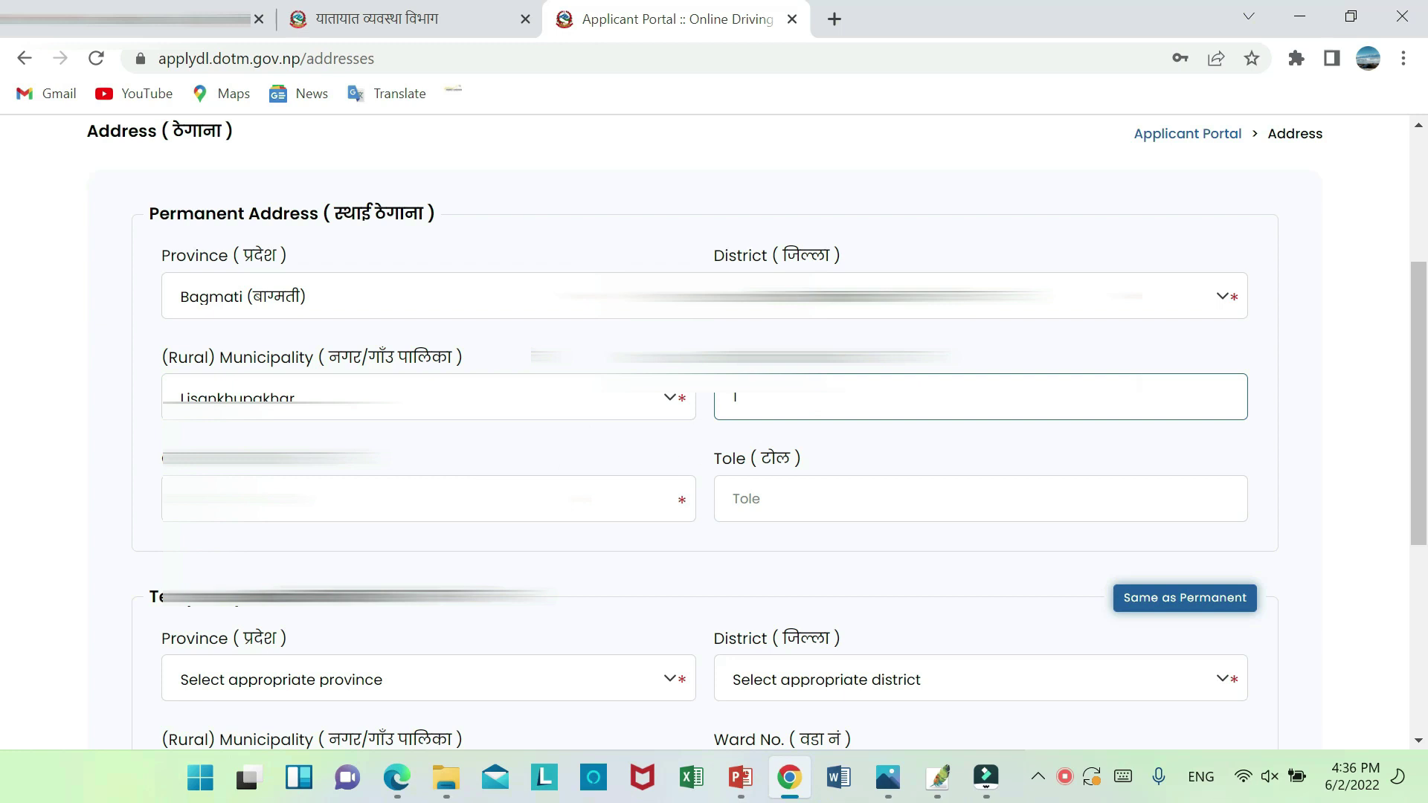
{"action": "type", "text": "1"}
{"action": "left_click", "coordinate": [604, 500]}
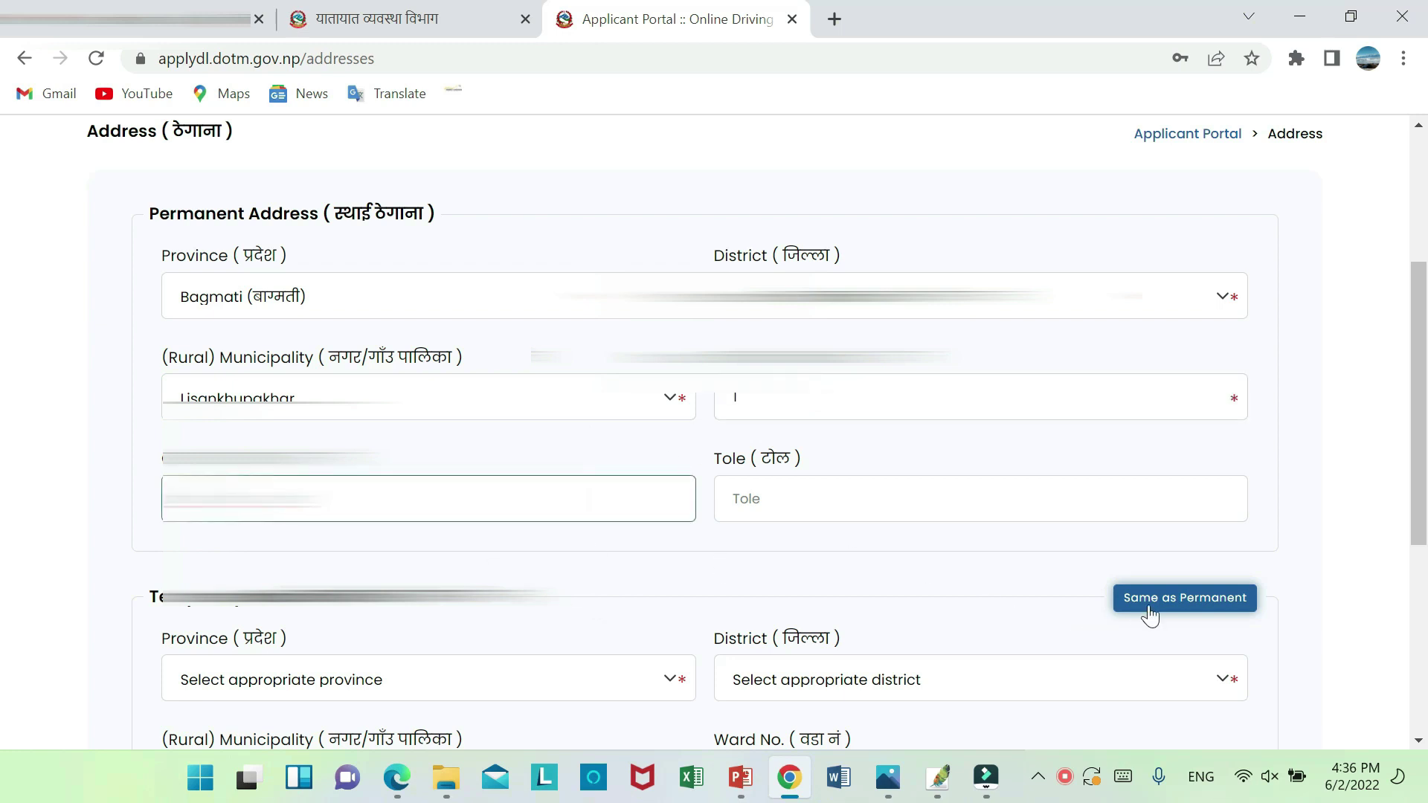
{"action": "left_click", "coordinate": [955, 571]}
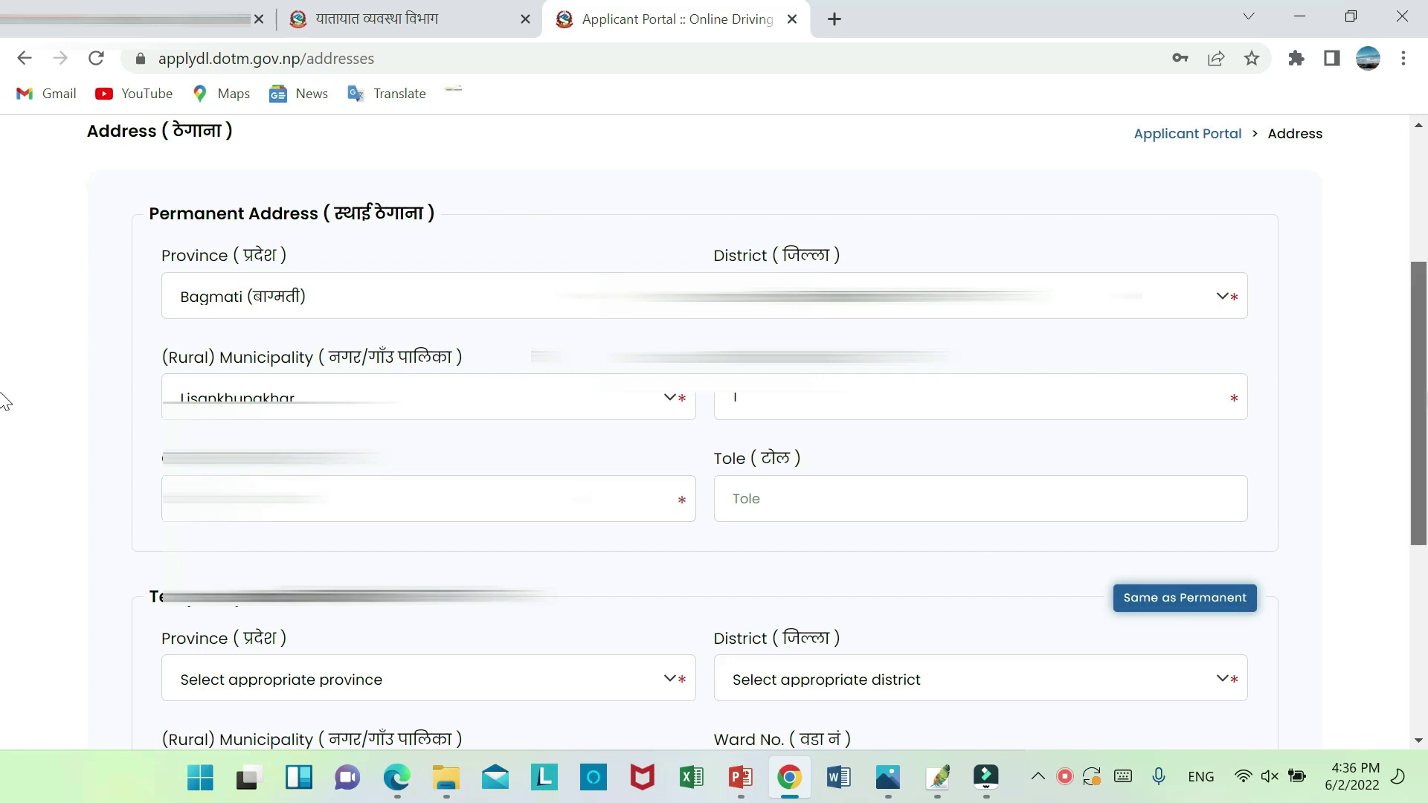
{"action": "scroll", "coordinate": [4, 401], "scroll_direction": "down", "scroll_amount": 2}
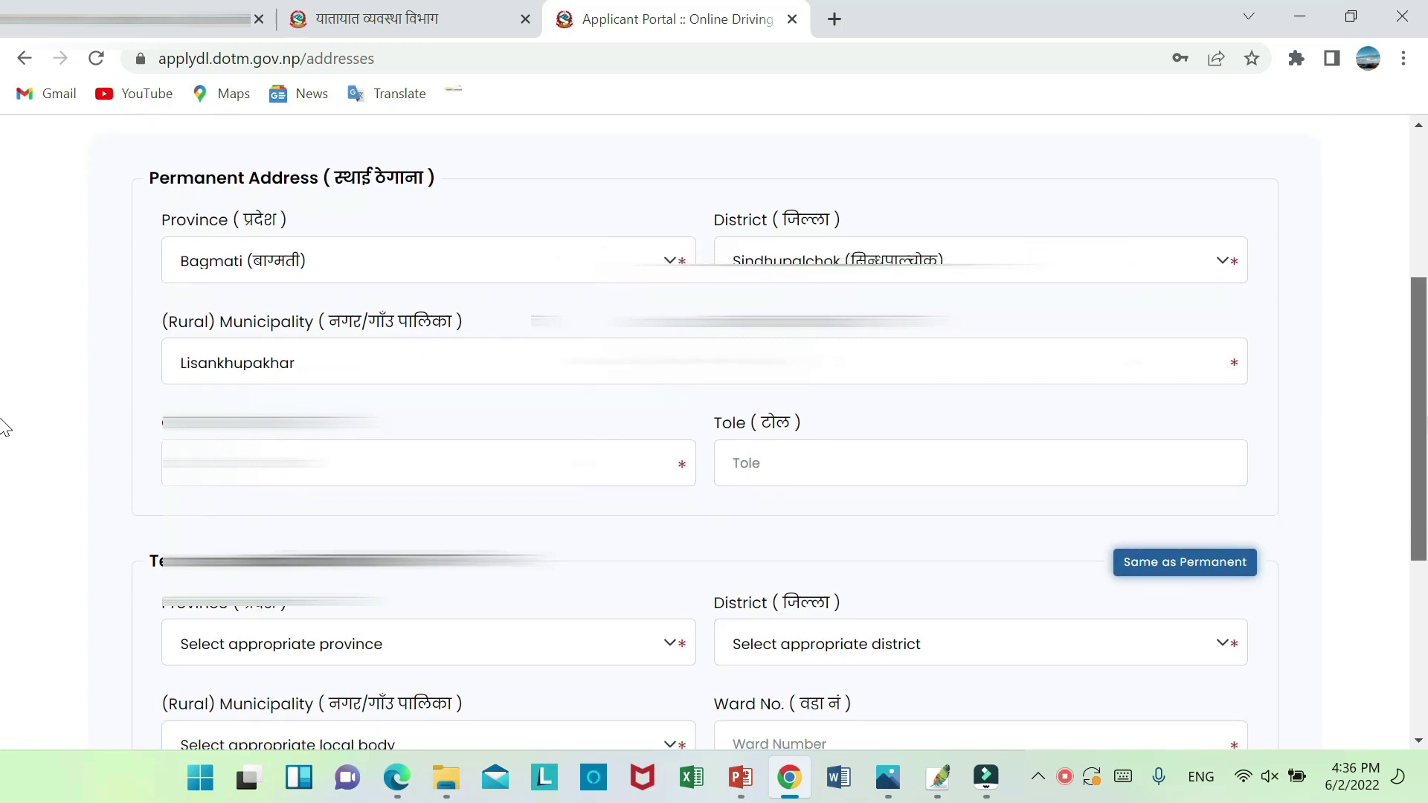
{"action": "left_click", "coordinate": [1214, 467]}
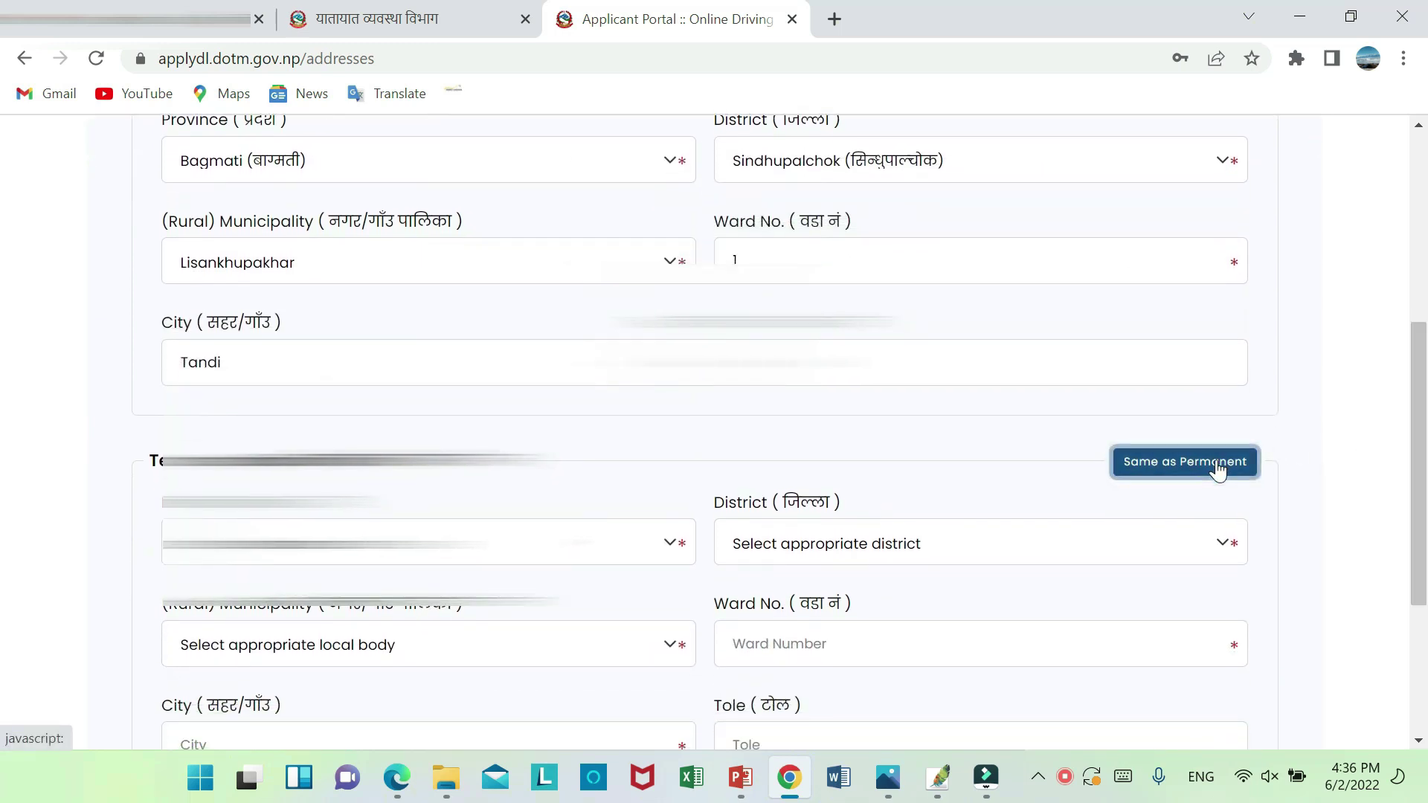
{"action": "scroll", "coordinate": [5, 461], "scroll_direction": "down", "scroll_amount": 4}
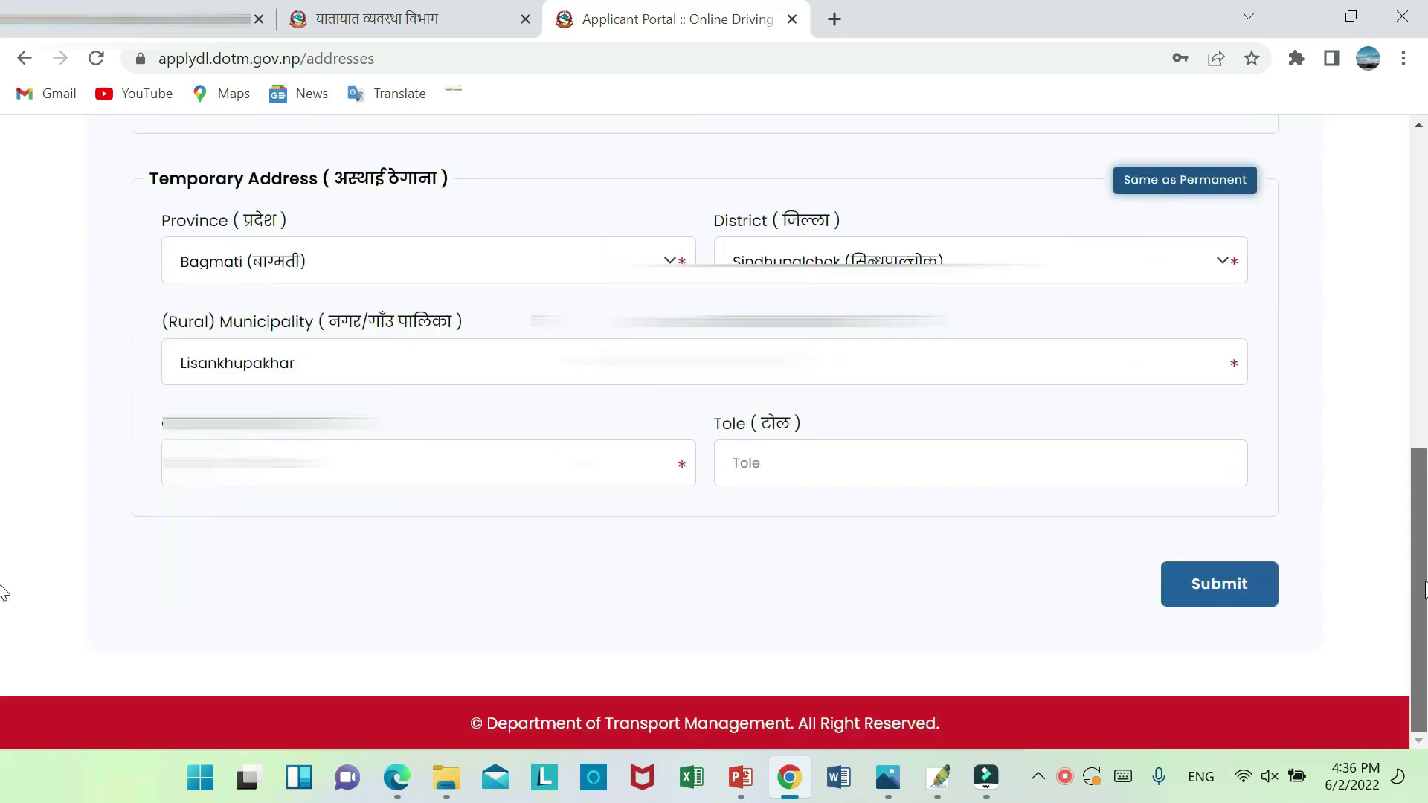
Submit the address and confirm it with the declaration ticked in the confirmation dialog
{"action": "left_click", "coordinate": [1238, 591]}
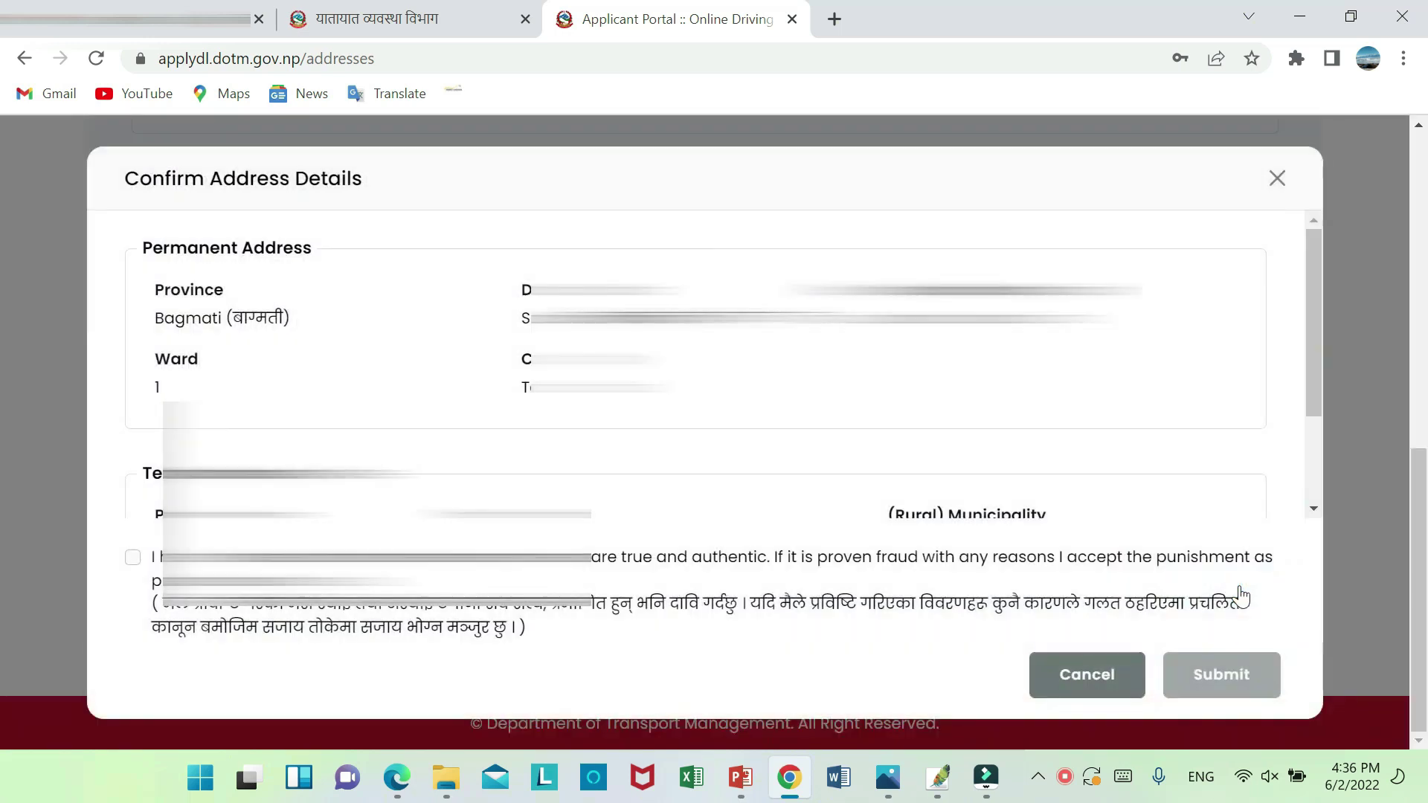
{"action": "left_click", "coordinate": [132, 559]}
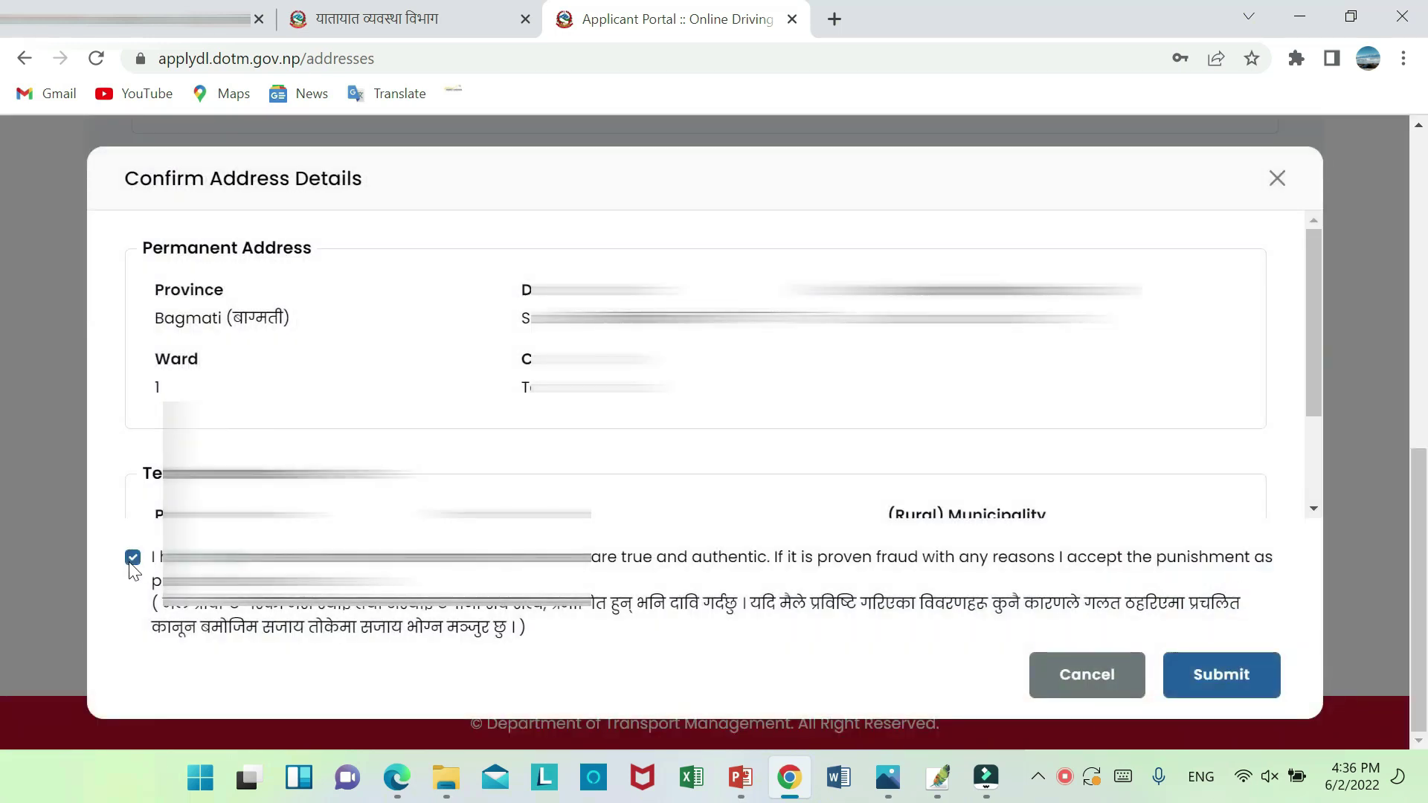
{"action": "left_click", "coordinate": [1220, 672]}
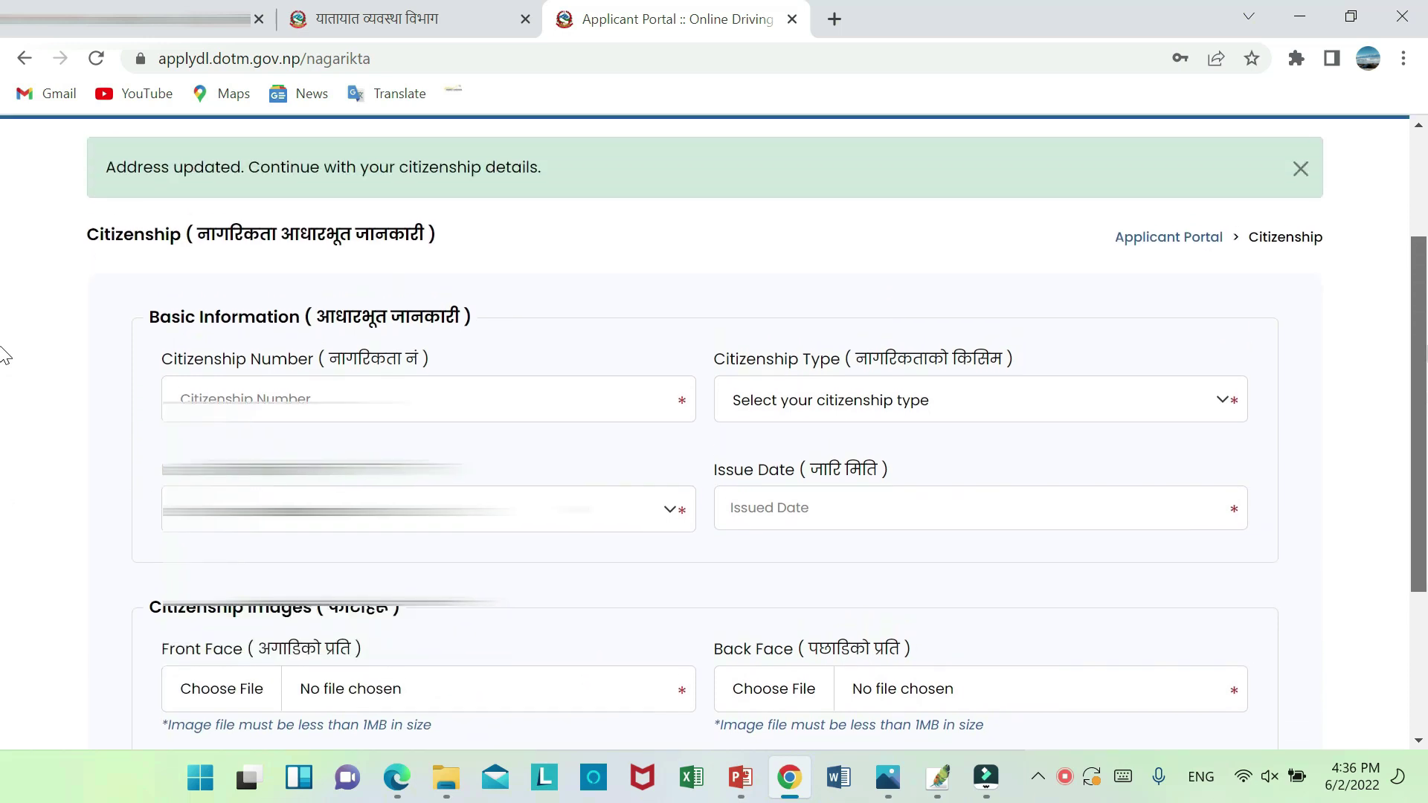
Enter the citizenship number, choose Descendants type and Sindhupalchok as issue district
{"action": "scroll", "coordinate": [335, 397], "scroll_direction": "down", "scroll_amount": 1}
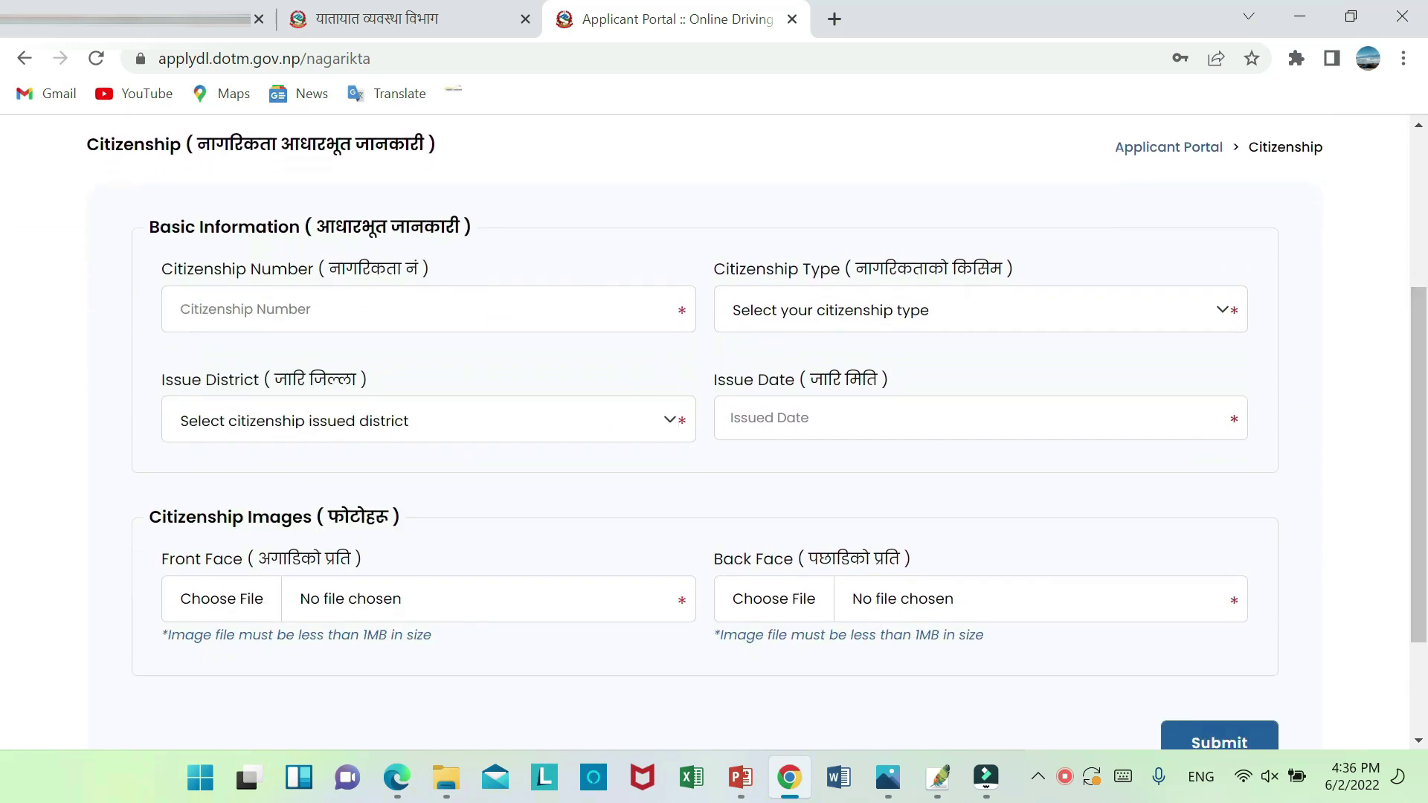
{"action": "left_click", "coordinate": [629, 301]}
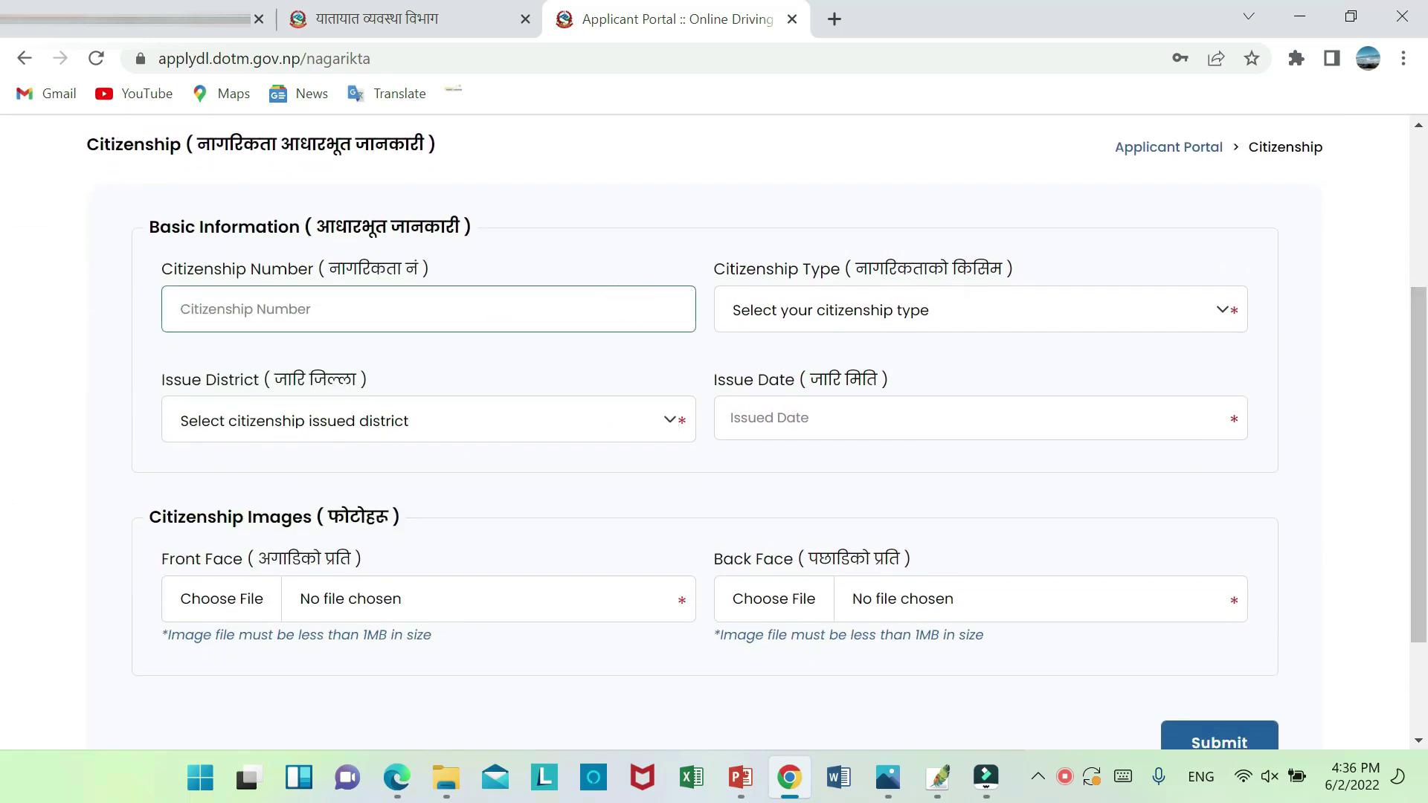
{"action": "type", "text": "1234"}
{"action": "left_click", "coordinate": [860, 318]}
{"action": "left_click", "coordinate": [841, 365]}
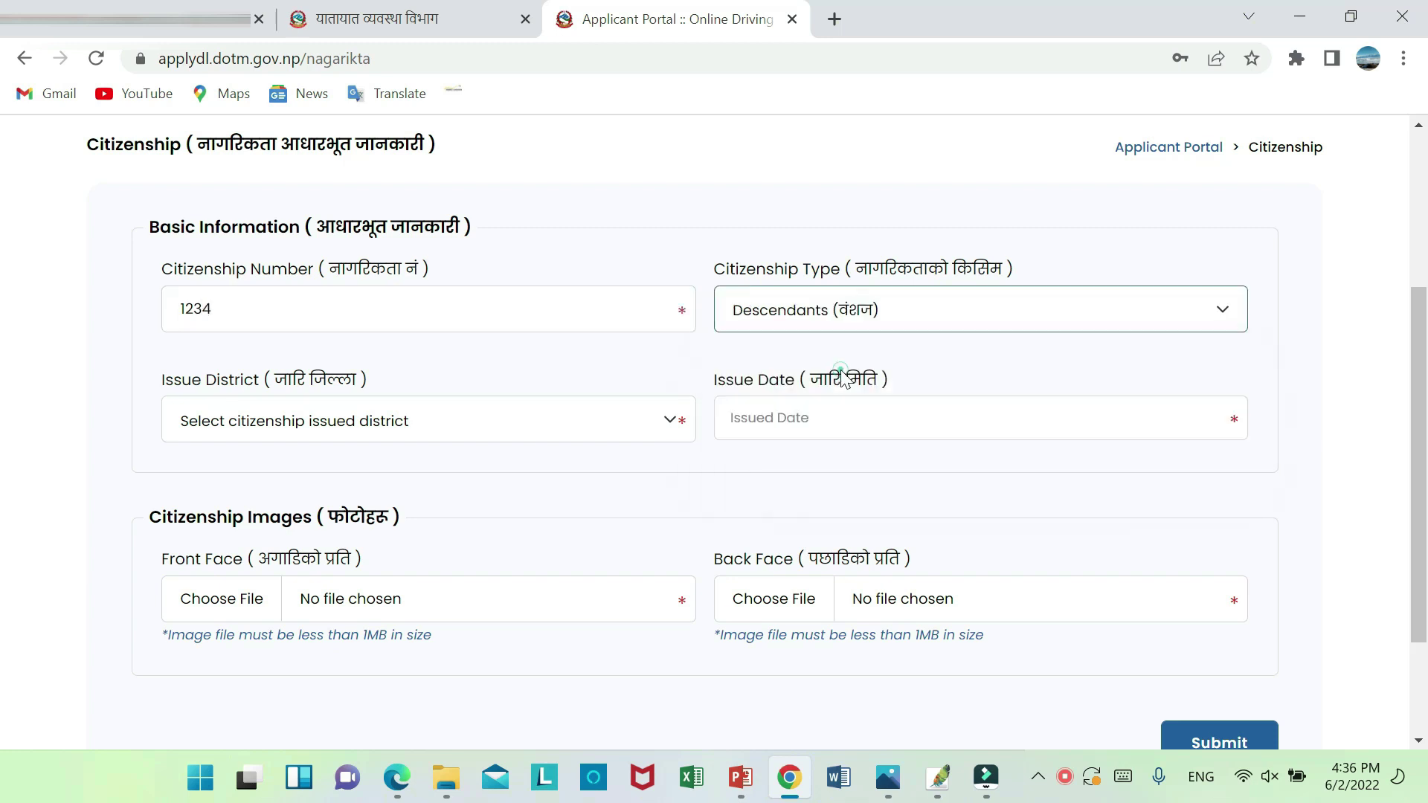
{"action": "left_click", "coordinate": [458, 428]}
{"action": "type", "text": "si"}
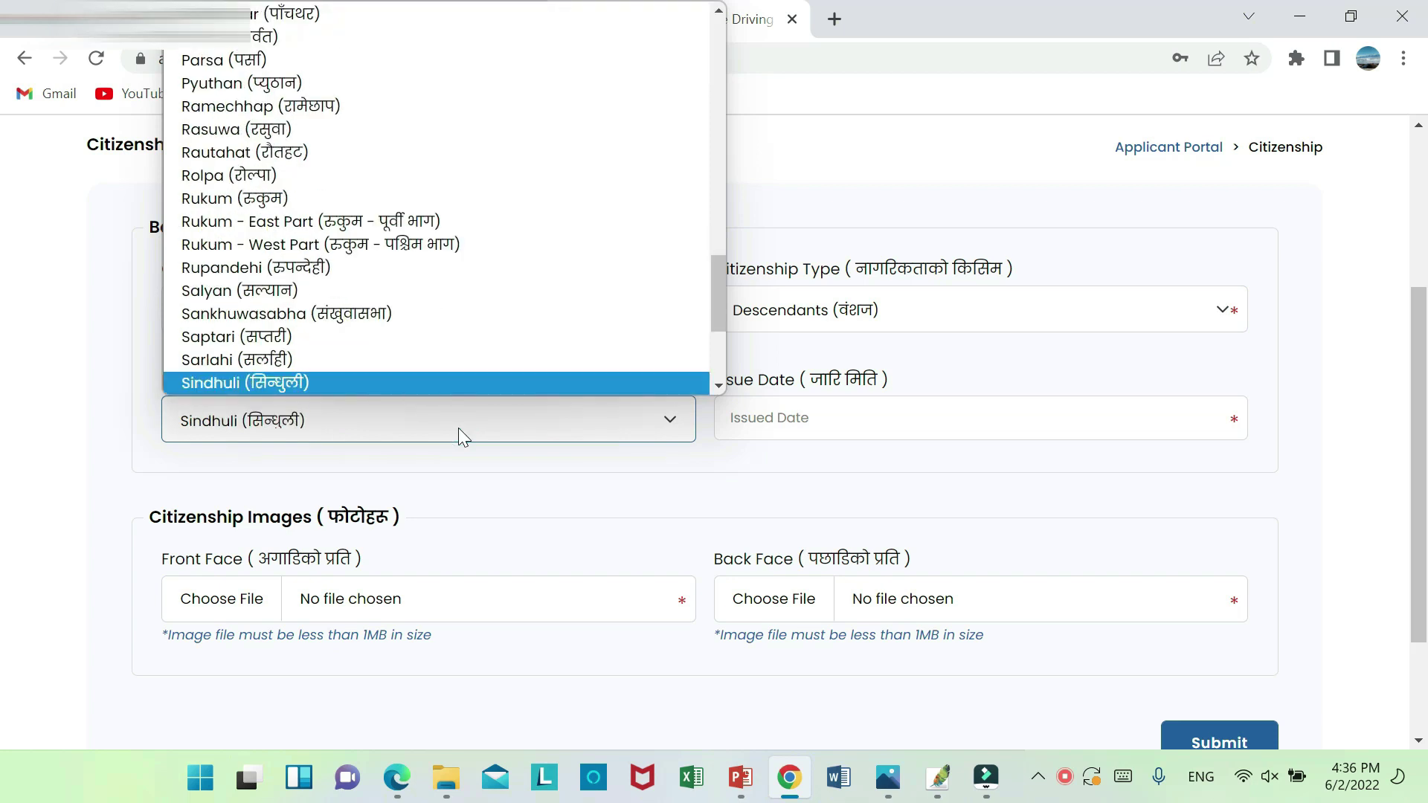
{"action": "type", "text": "dh"}
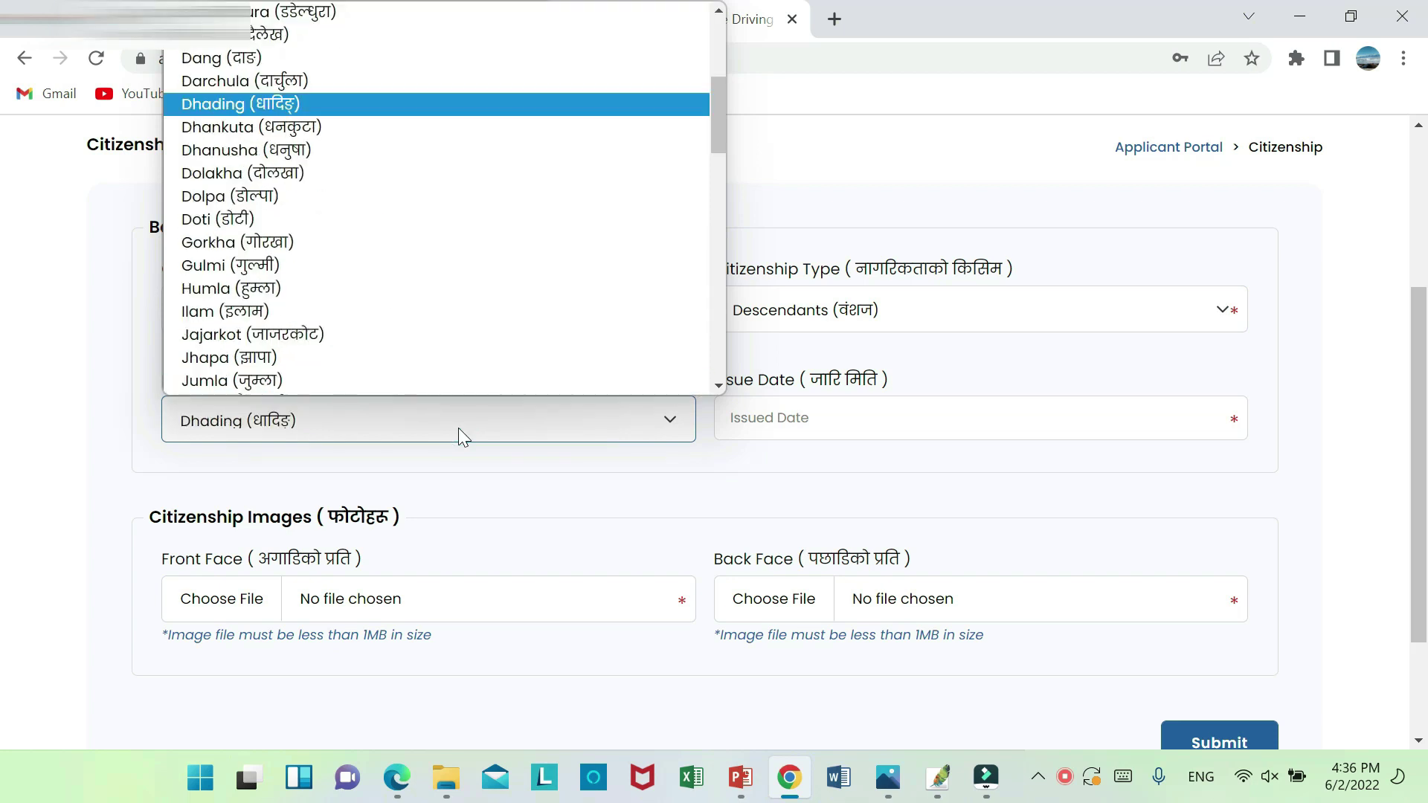
{"action": "type", "text": "si"}
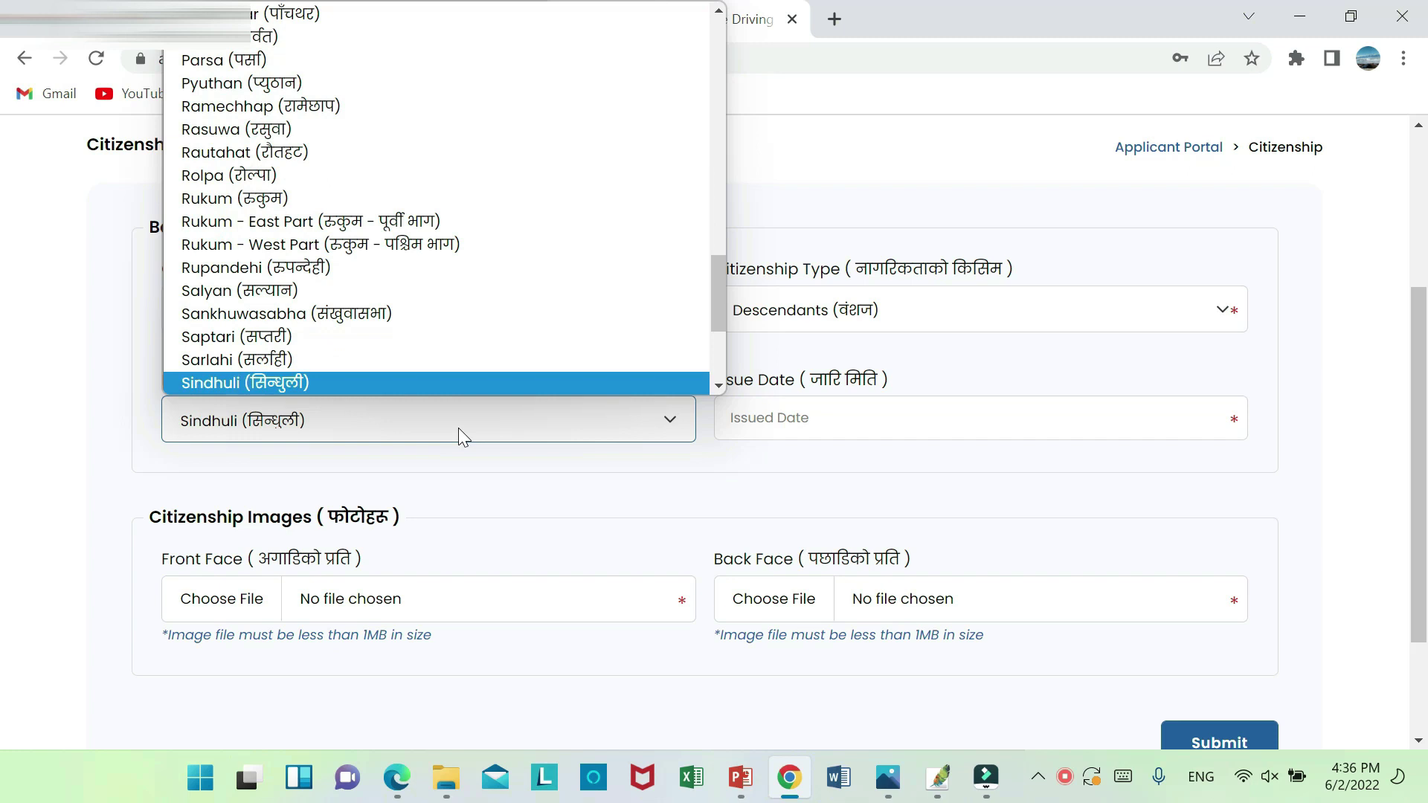
{"action": "key", "text": "Down"}
{"action": "key", "text": "Return"}
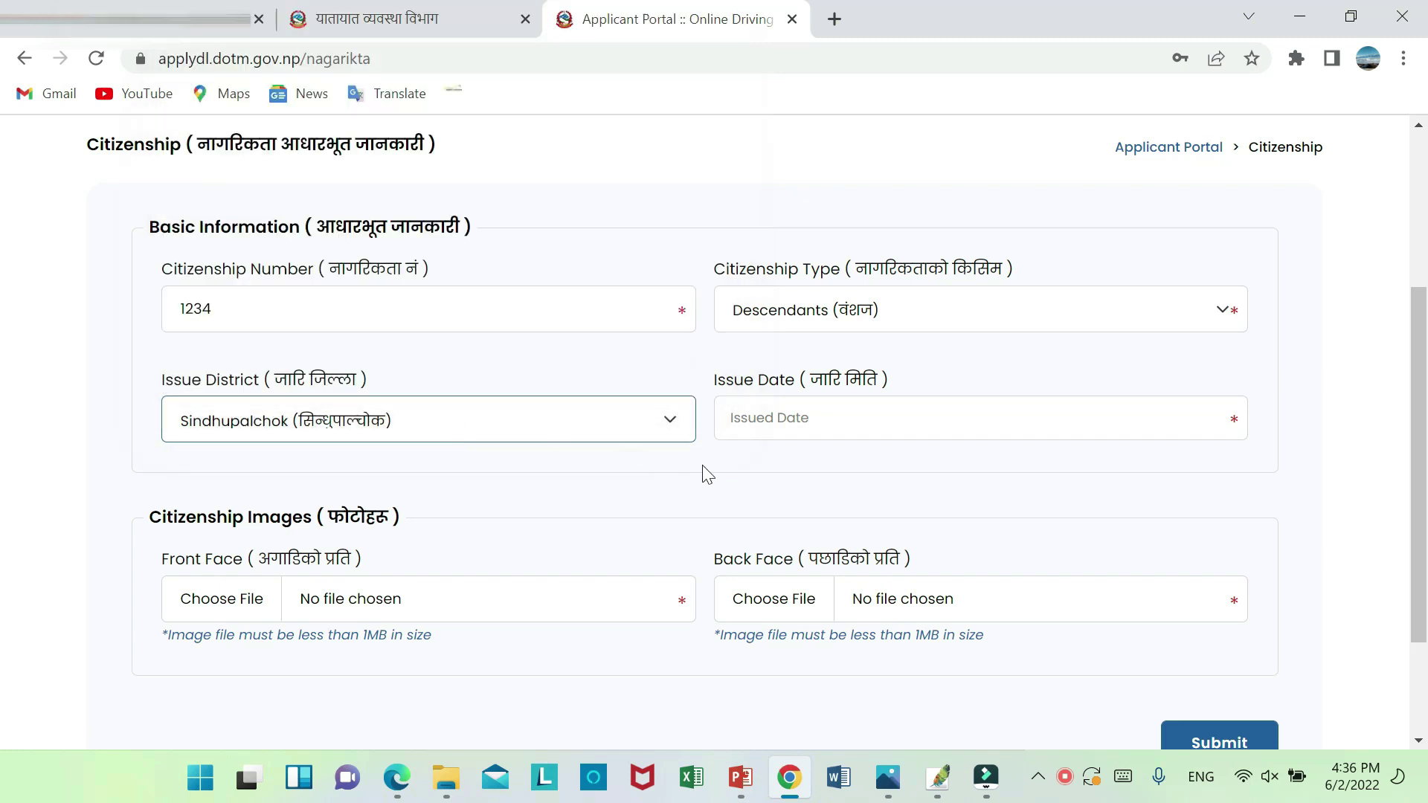
Set the citizenship issue date to 8 Ashwin 2063 in the calendar
{"action": "left_click", "coordinate": [780, 431]}
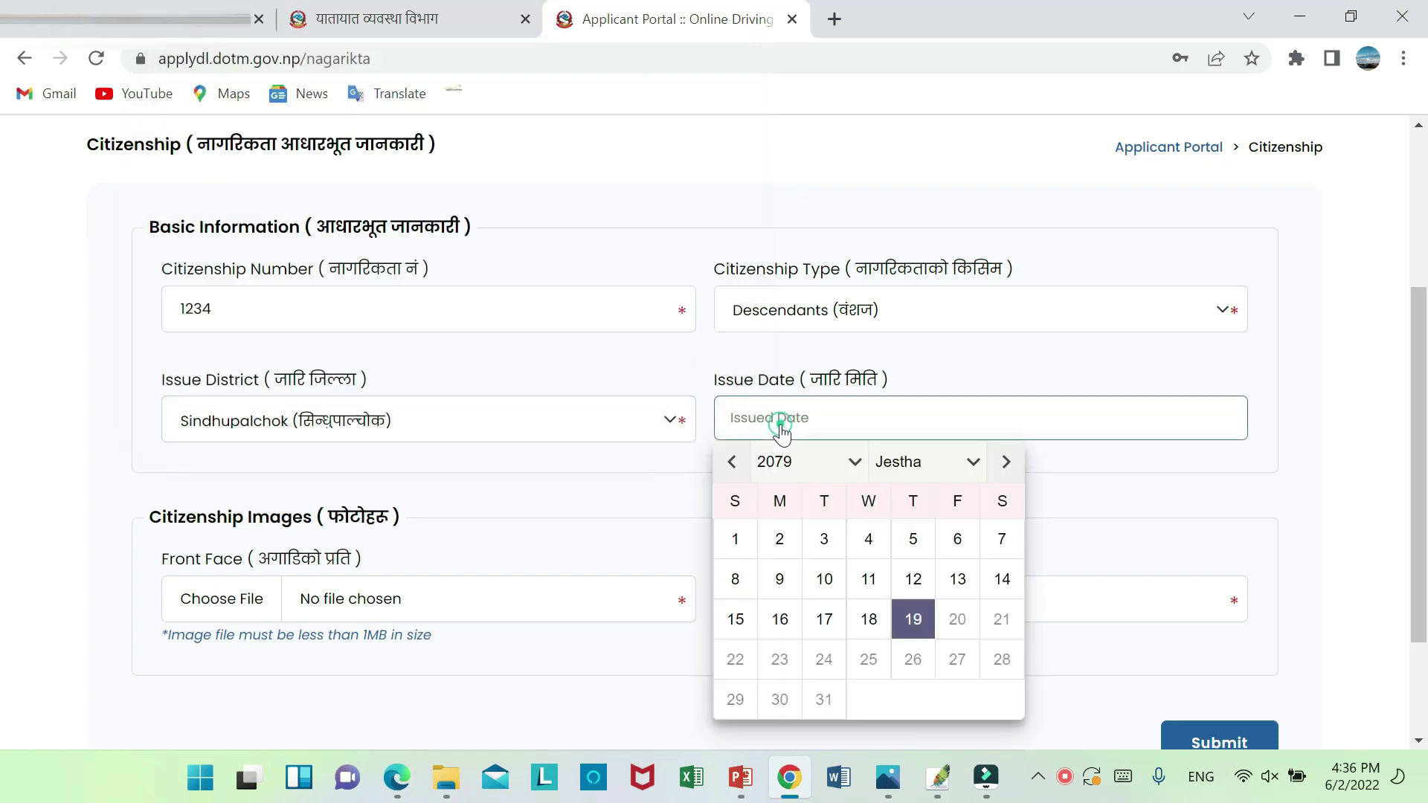
{"action": "left_click", "coordinate": [924, 466]}
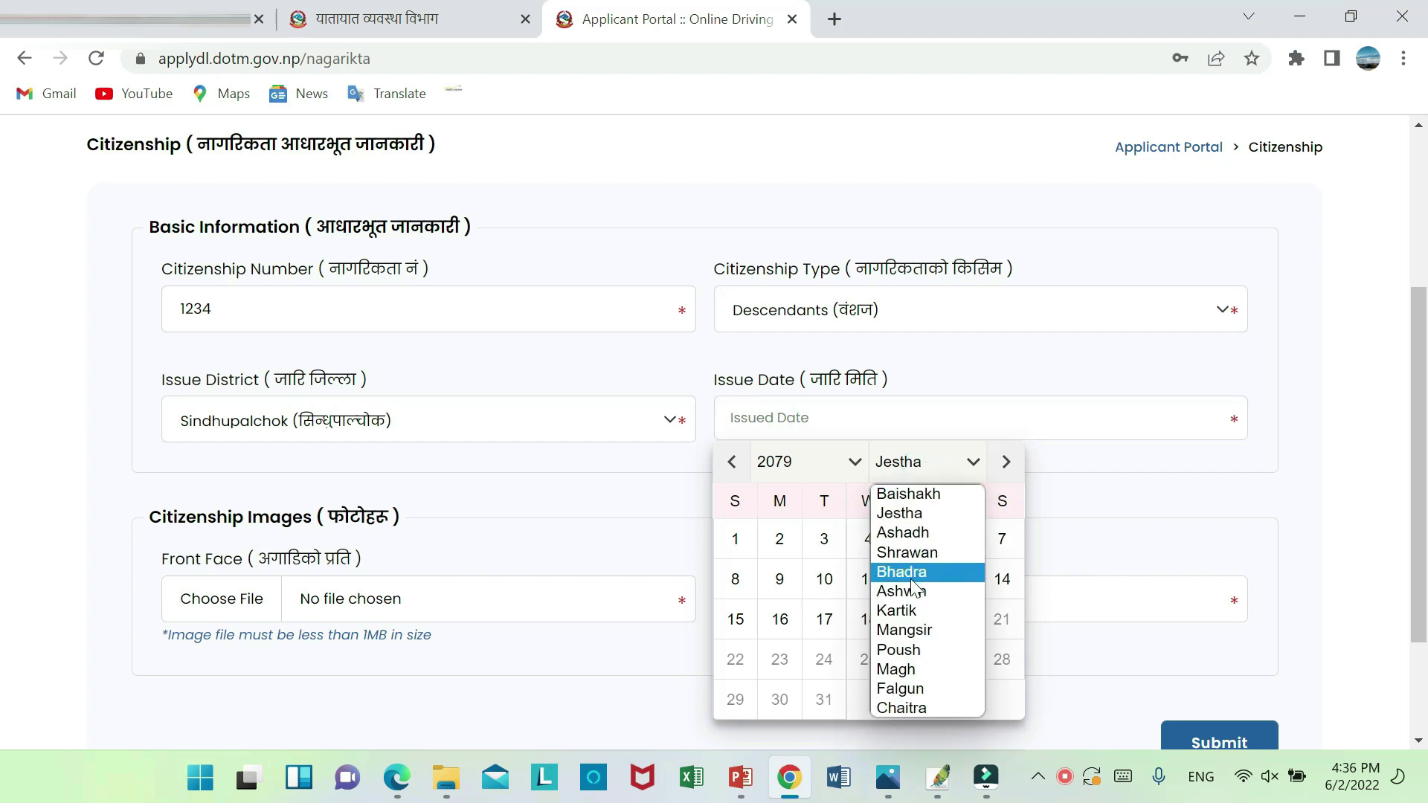
{"action": "left_click", "coordinate": [911, 590]}
{"action": "left_click", "coordinate": [804, 455]}
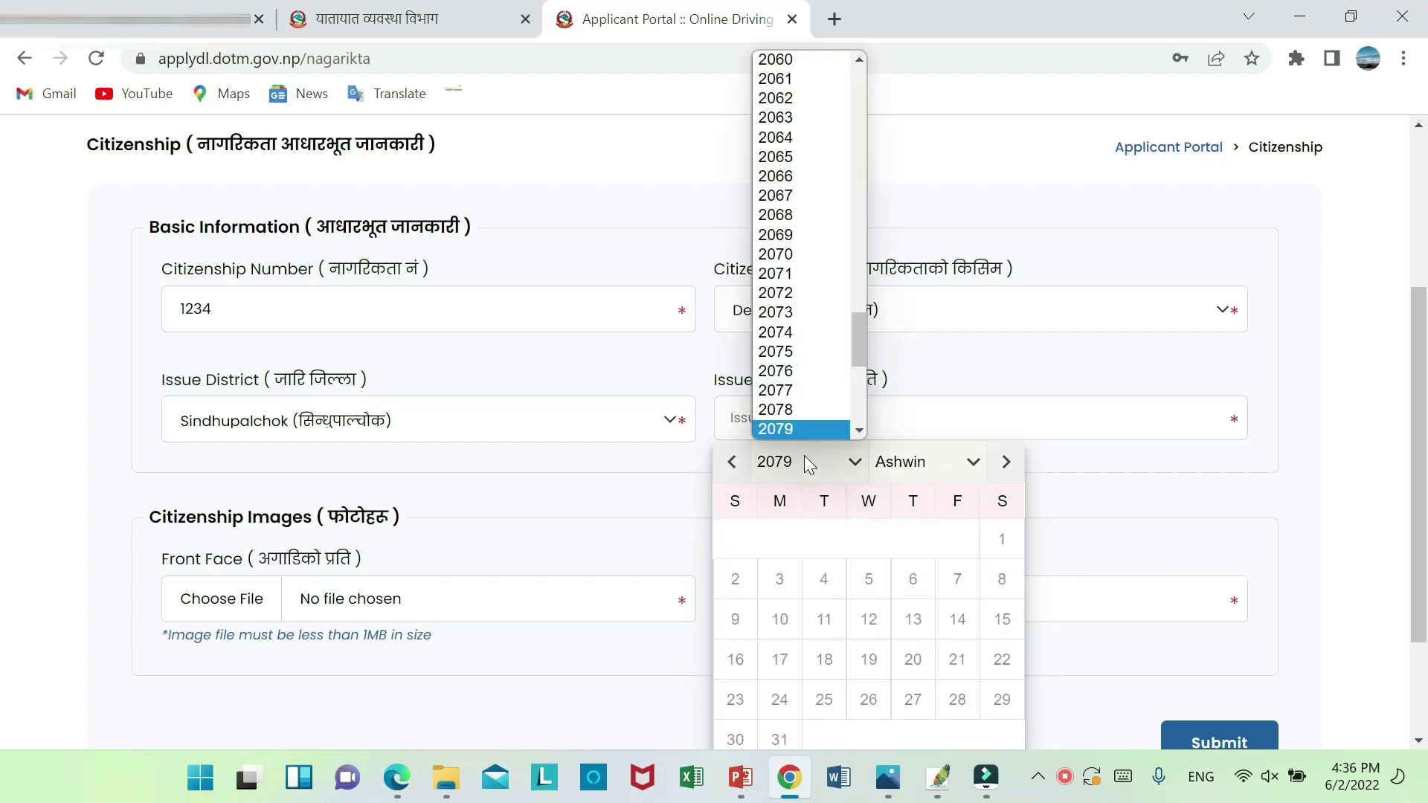
{"action": "left_click", "coordinate": [808, 117]}
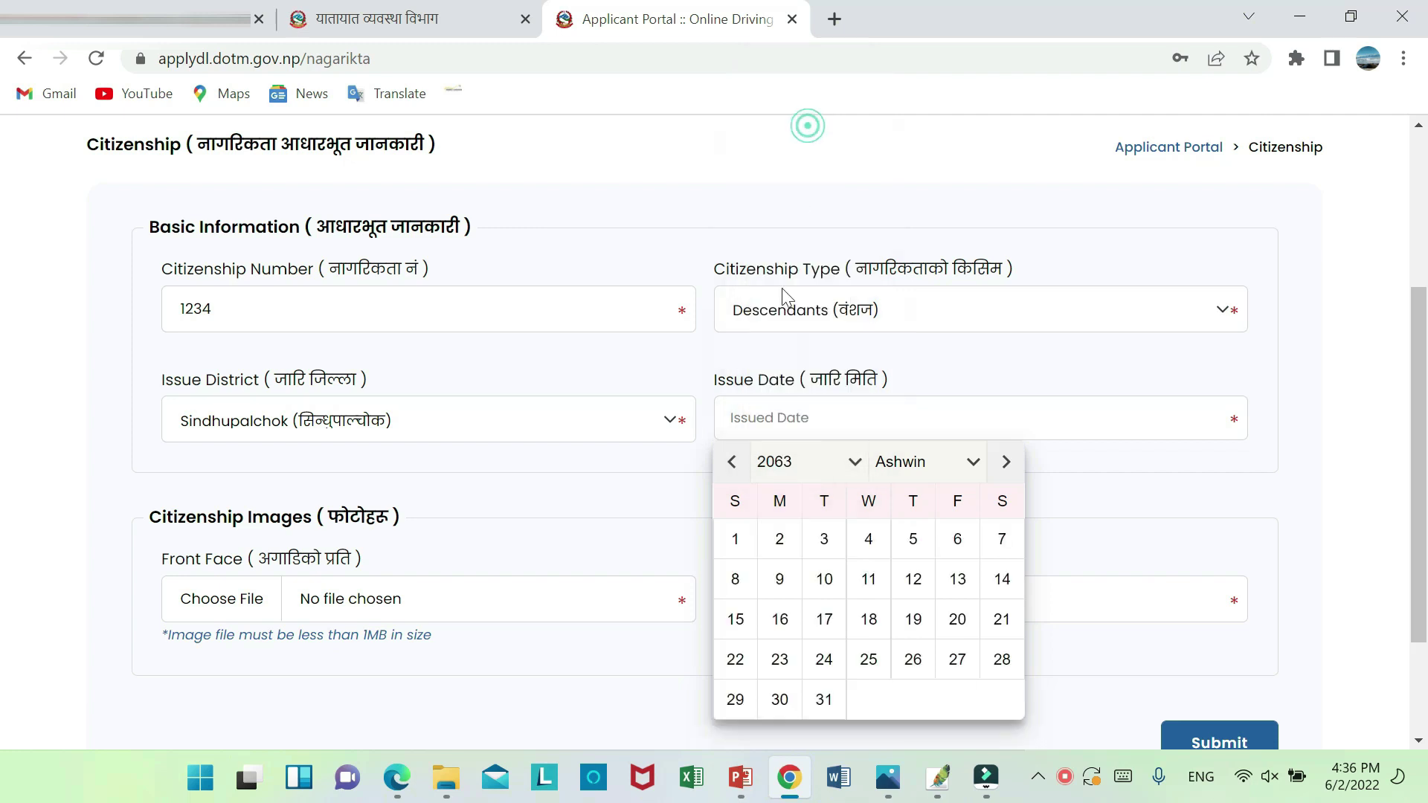
{"action": "left_click", "coordinate": [736, 579]}
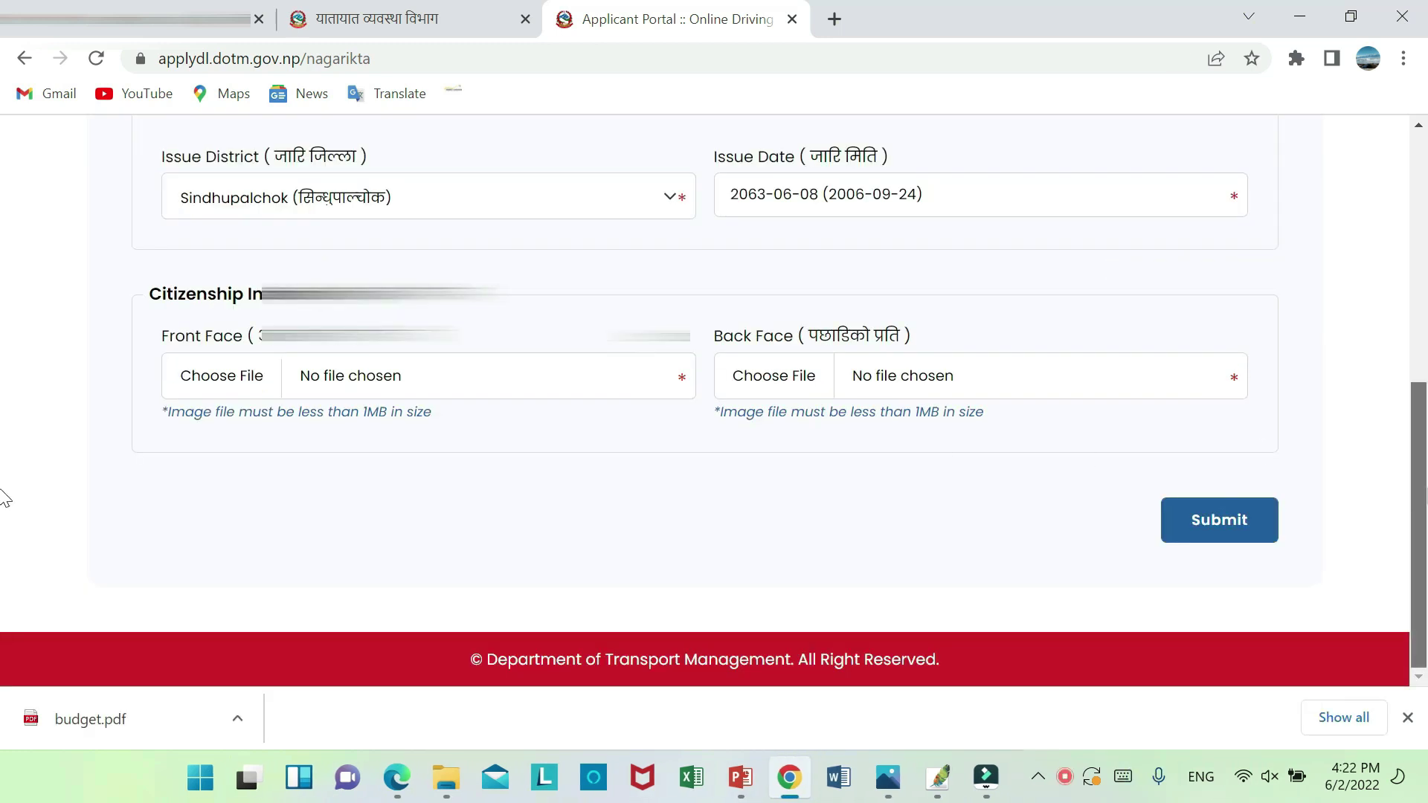
Open the file chooser for the citizenship front-face image and go to the New Volume (D:) drive
{"action": "scroll", "coordinate": [5, 476], "scroll_direction": "up", "scroll_amount": 1}
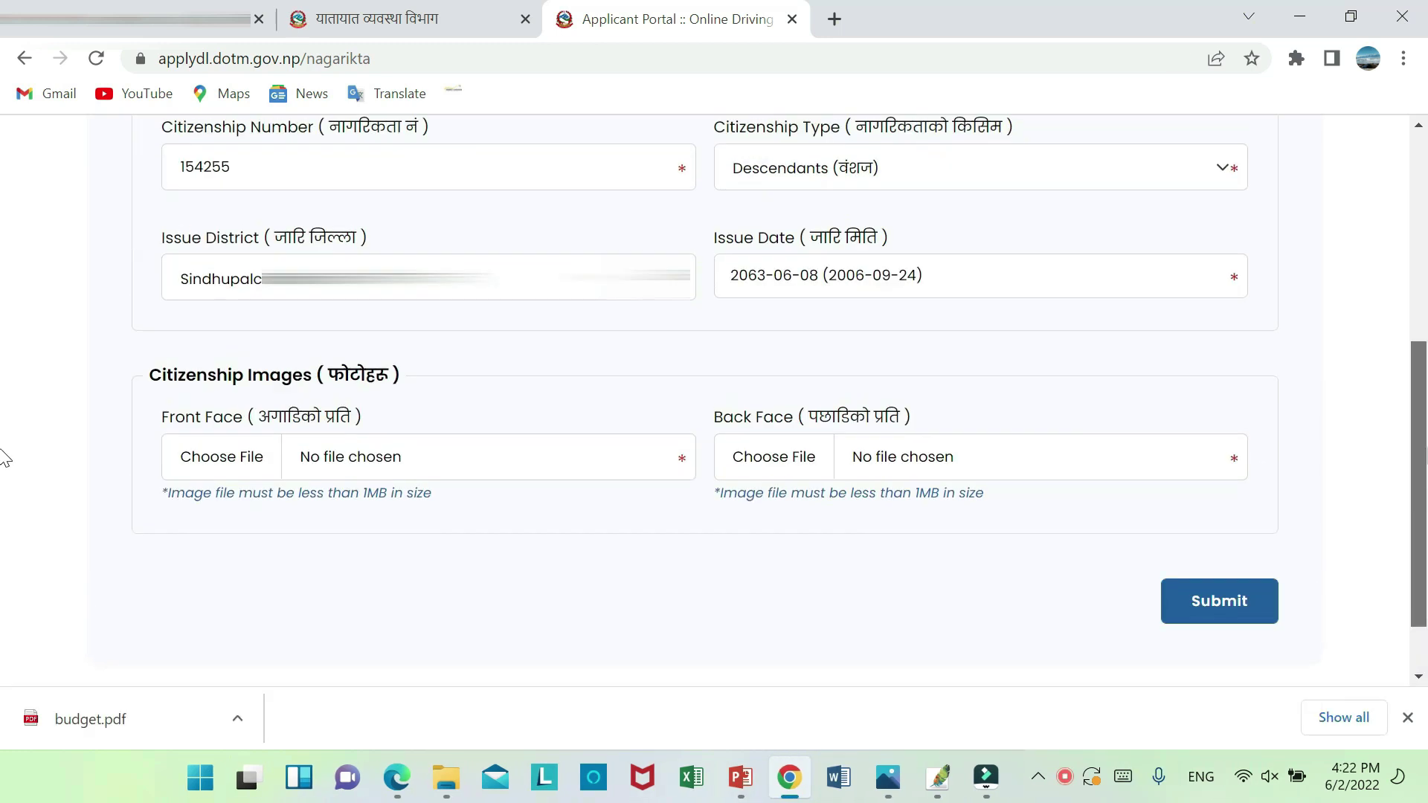
{"action": "left_click", "coordinate": [248, 461]}
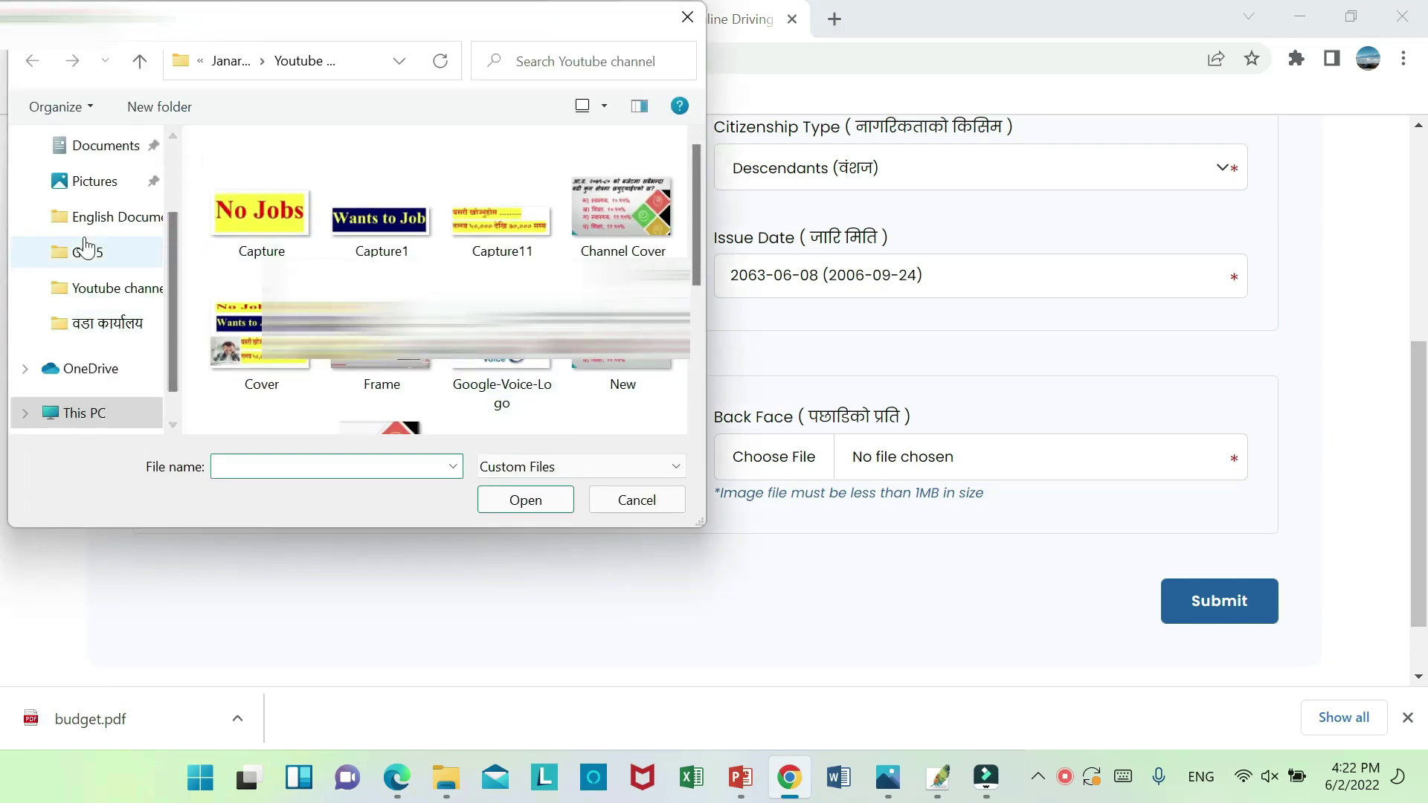
{"action": "left_click_drag", "start_coordinate": [172, 258], "coordinate": [178, 167]}
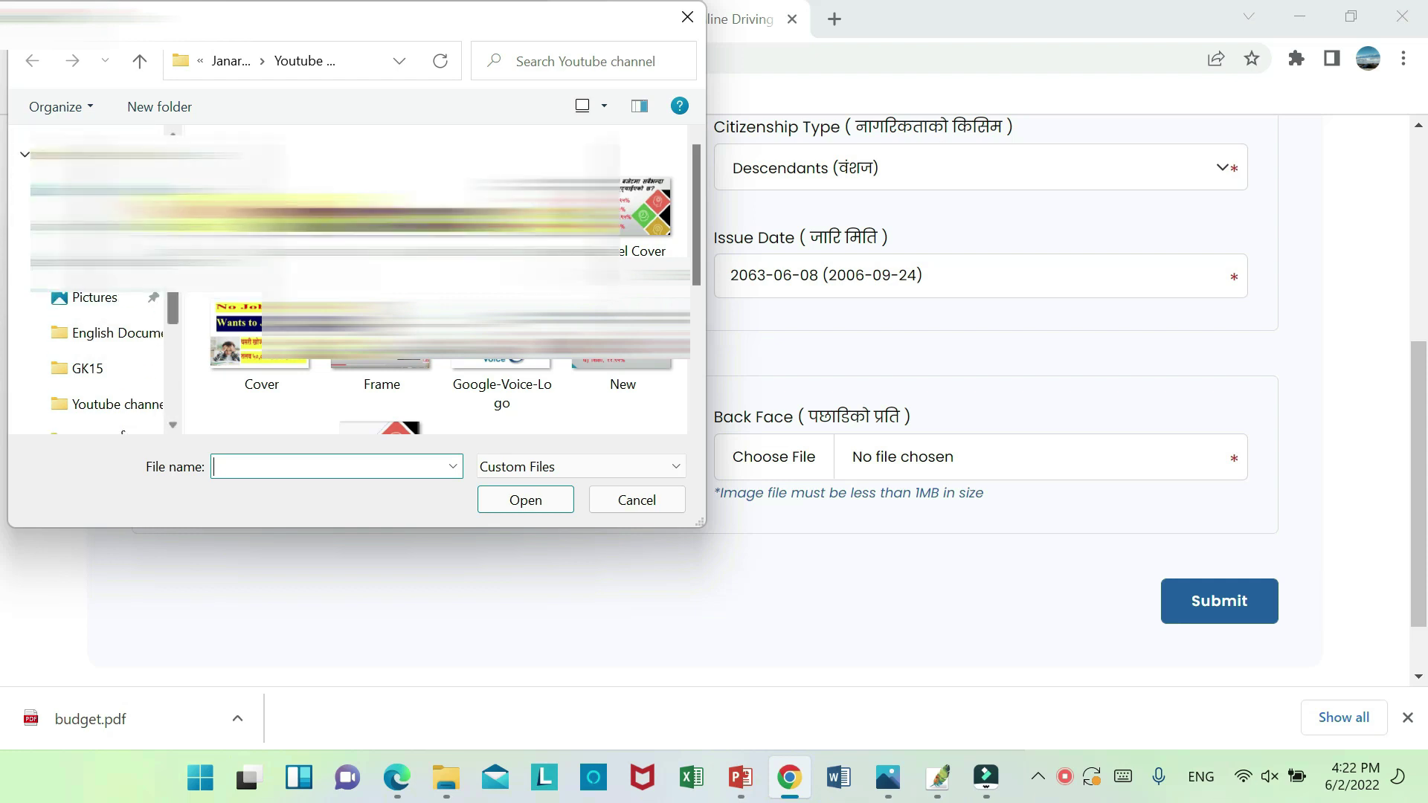
{"action": "scroll", "coordinate": [163, 321], "scroll_direction": "down", "scroll_amount": 5}
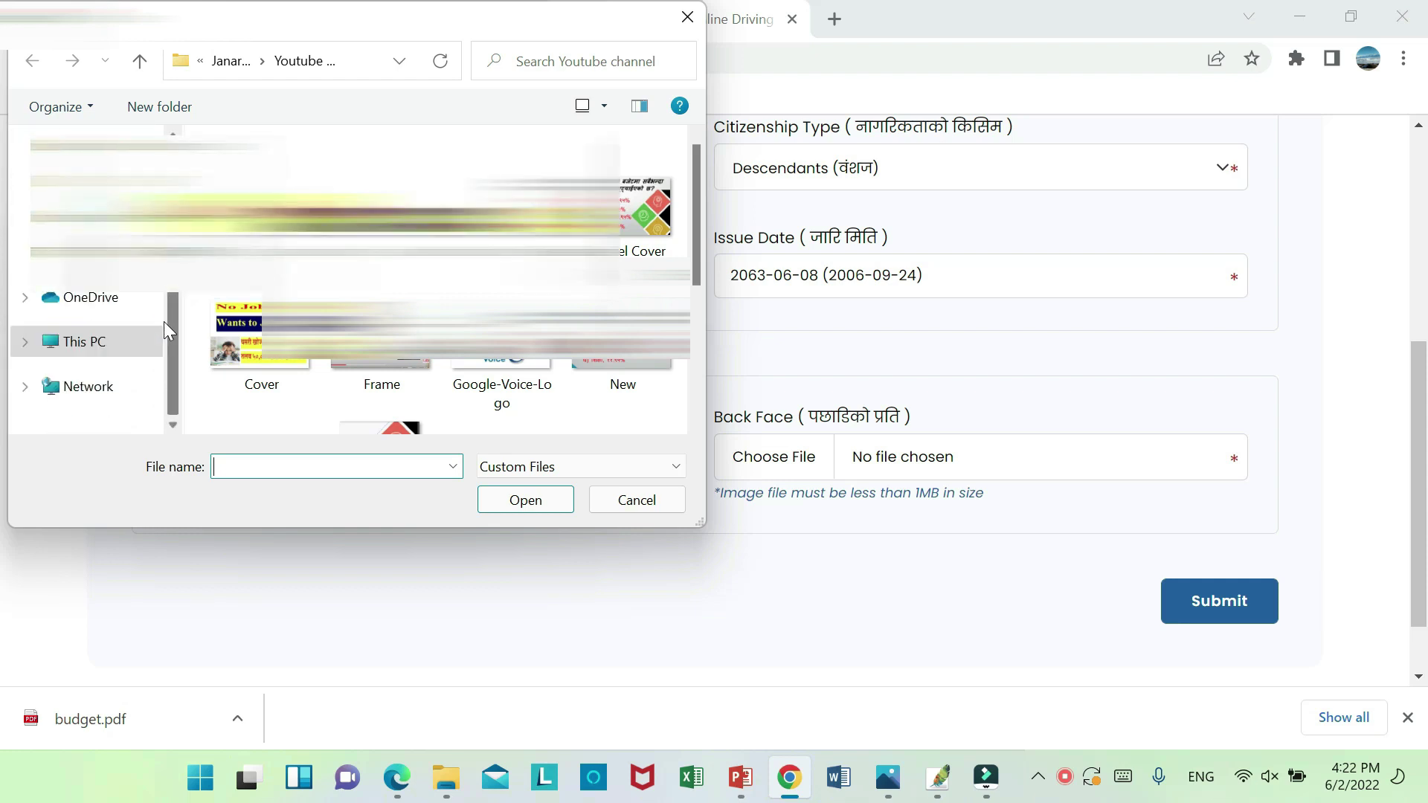
{"action": "left_click", "coordinate": [125, 338]}
{"action": "double_click", "coordinate": [421, 390]}
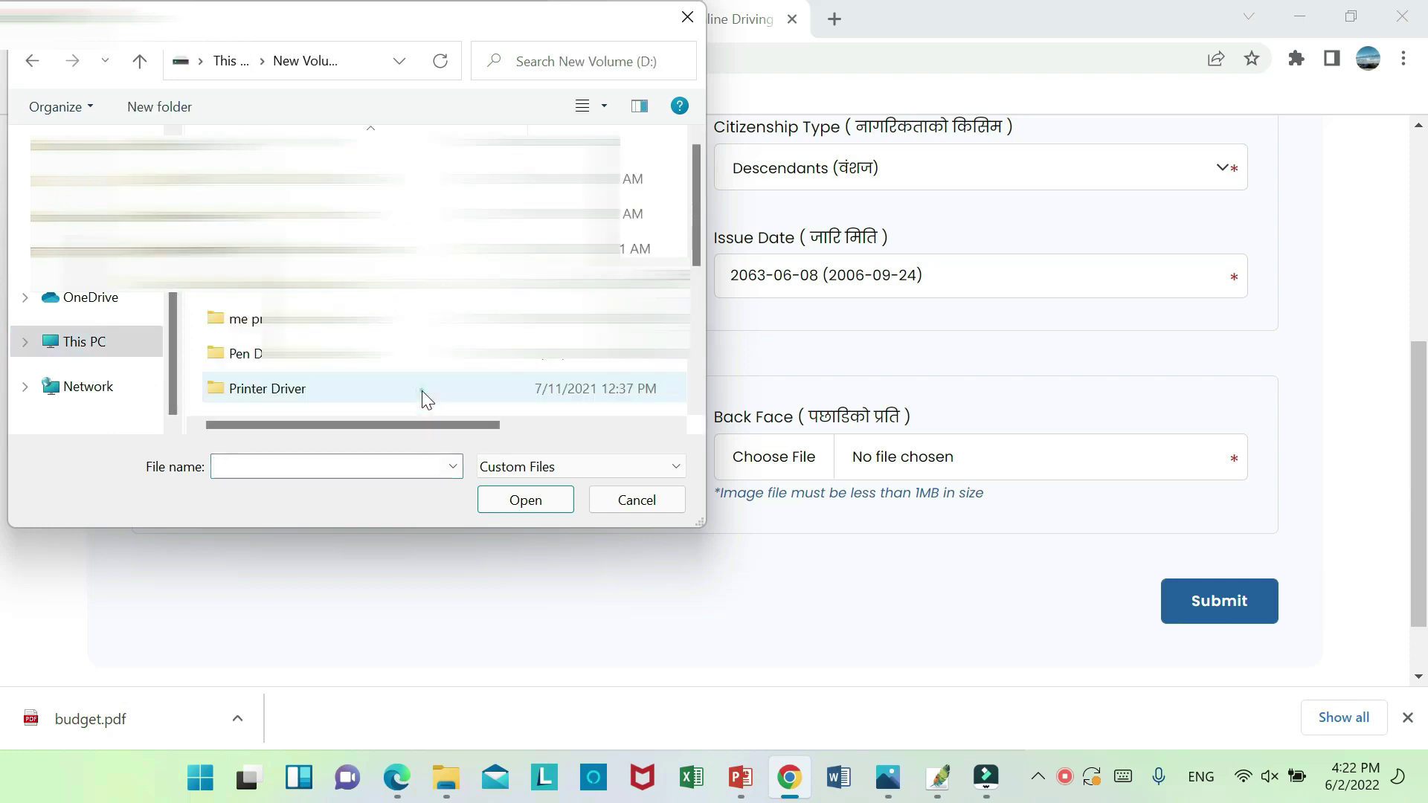
Attach nag front.png from the My Document picture folder as the front-face image
{"action": "left_click_drag", "start_coordinate": [698, 212], "coordinate": [691, 232]}
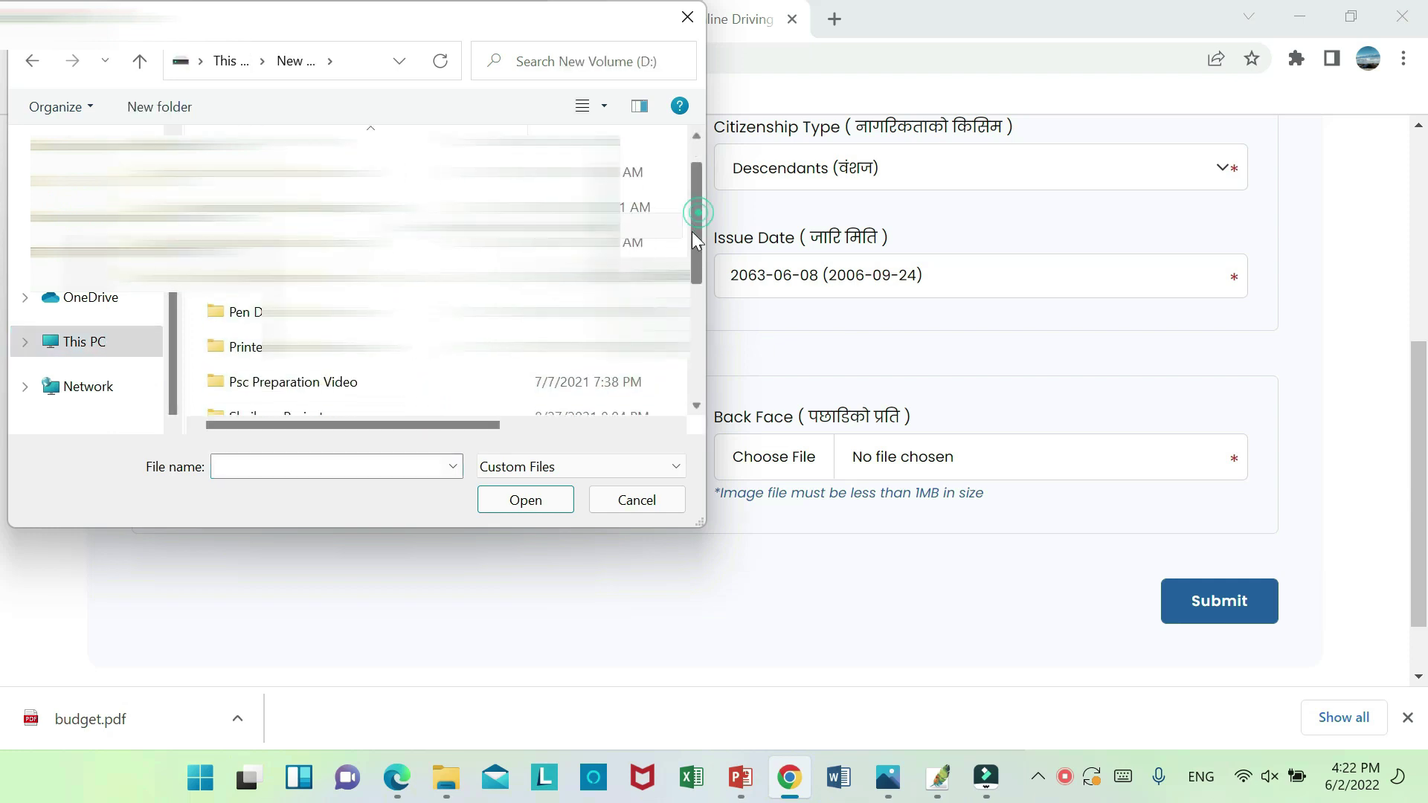
{"action": "double_click", "coordinate": [662, 204]}
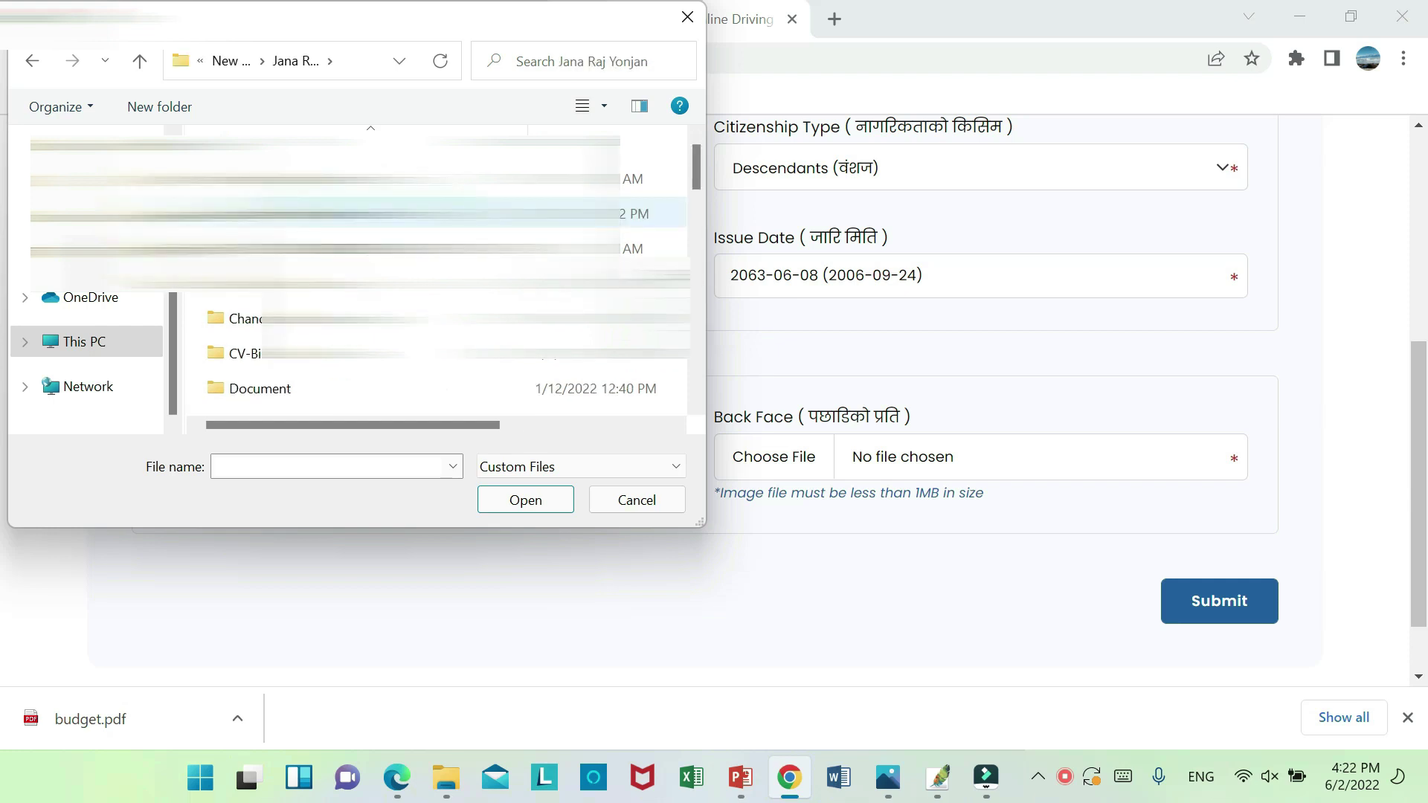
{"action": "left_click_drag", "start_coordinate": [698, 175], "coordinate": [699, 251]}
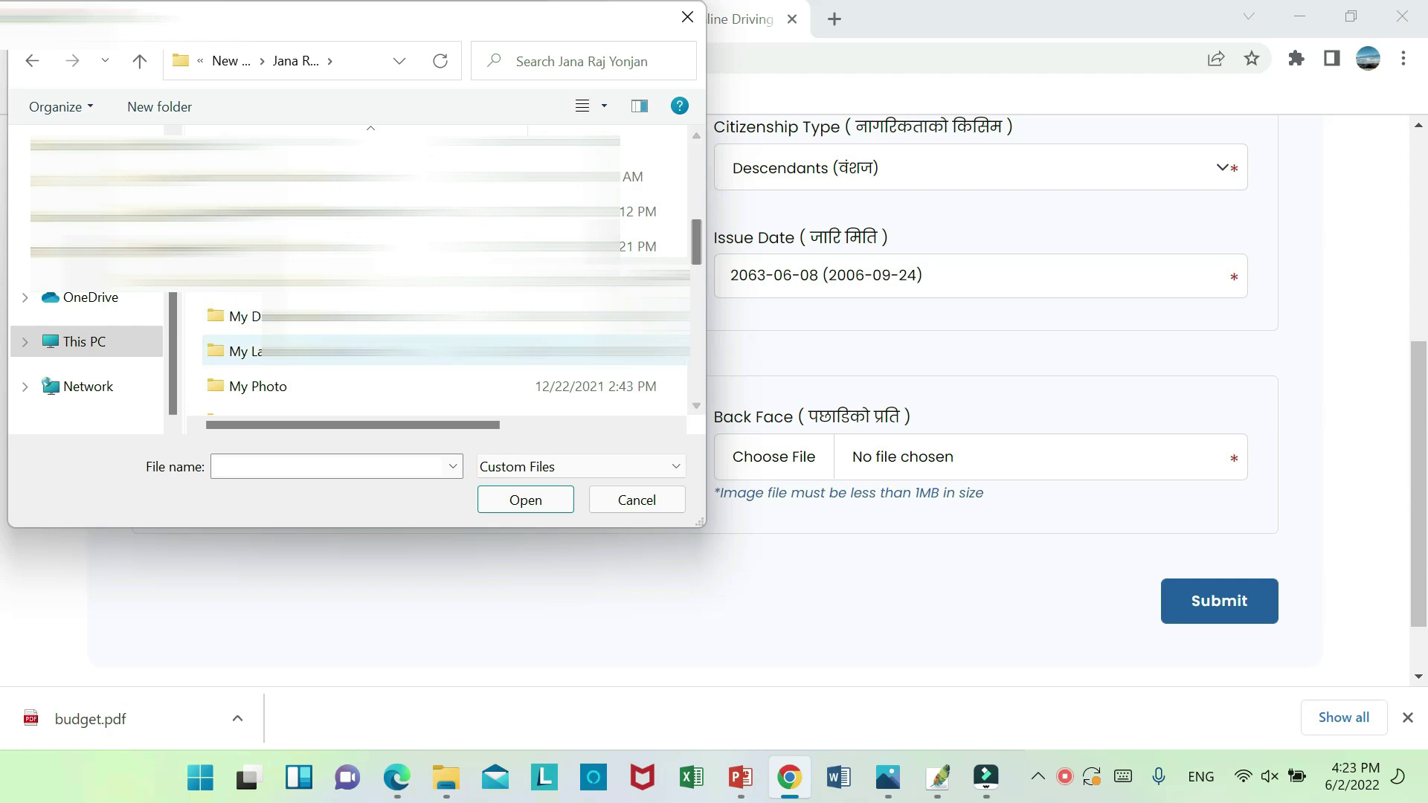
{"action": "double_click", "coordinate": [647, 315]}
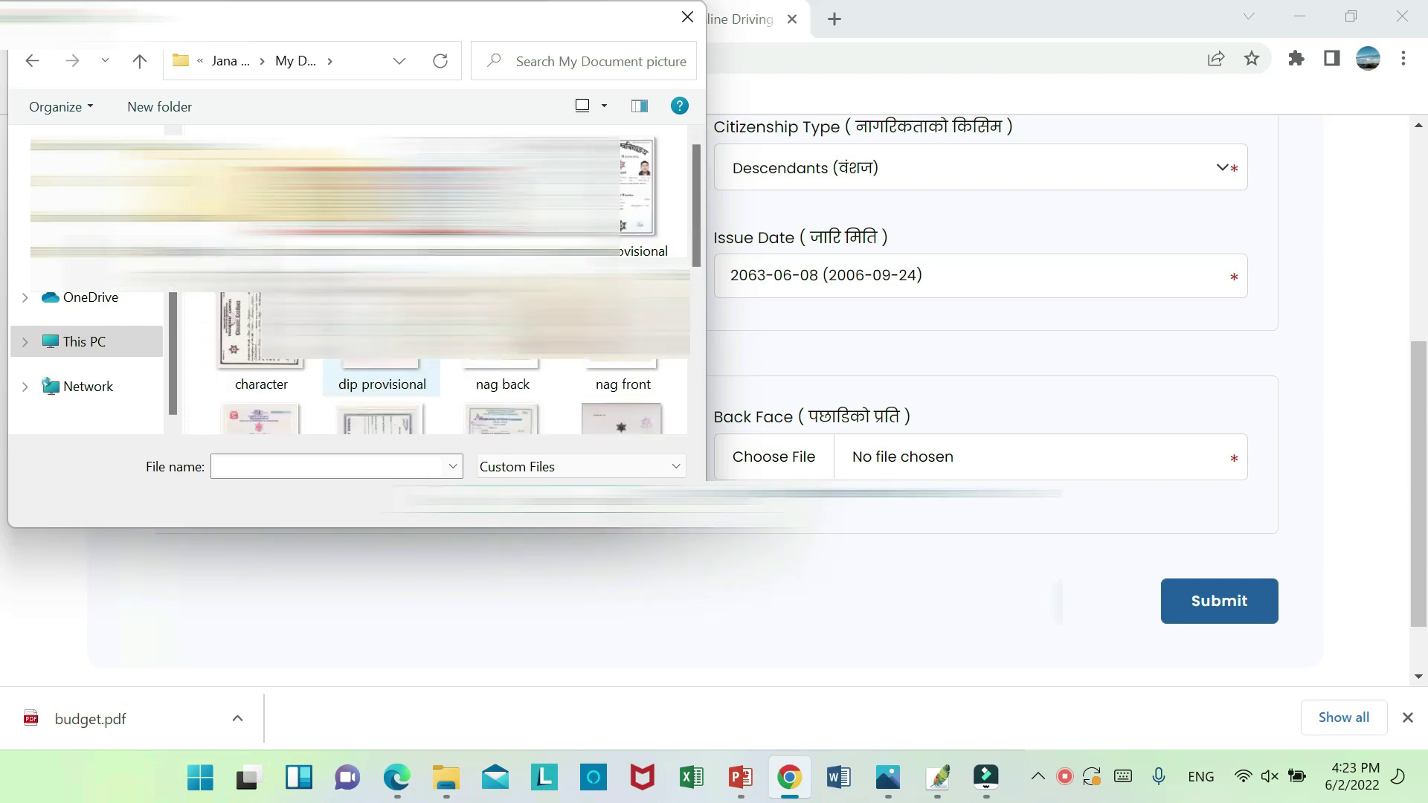
{"action": "left_click", "coordinate": [622, 378]}
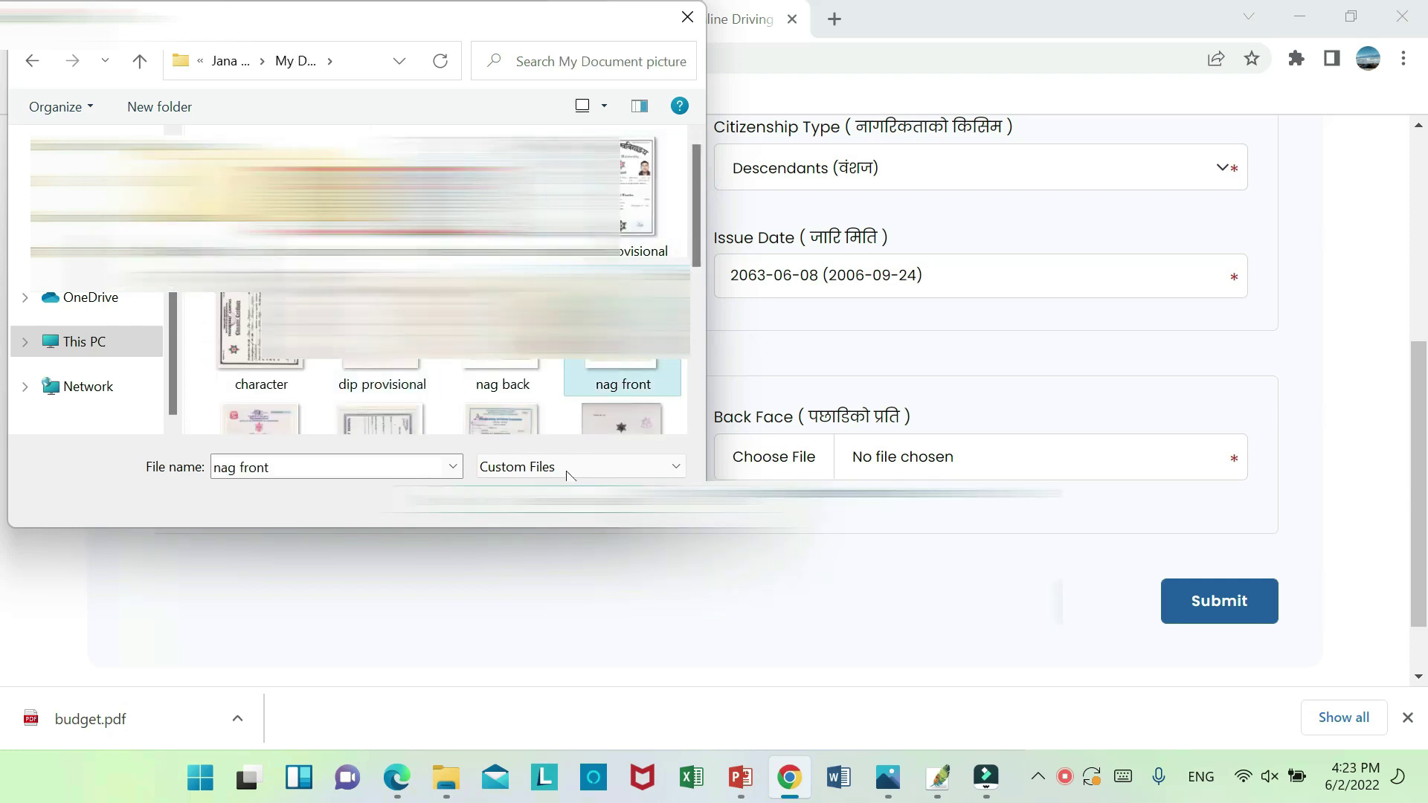
{"action": "double_click", "coordinate": [622, 372]}
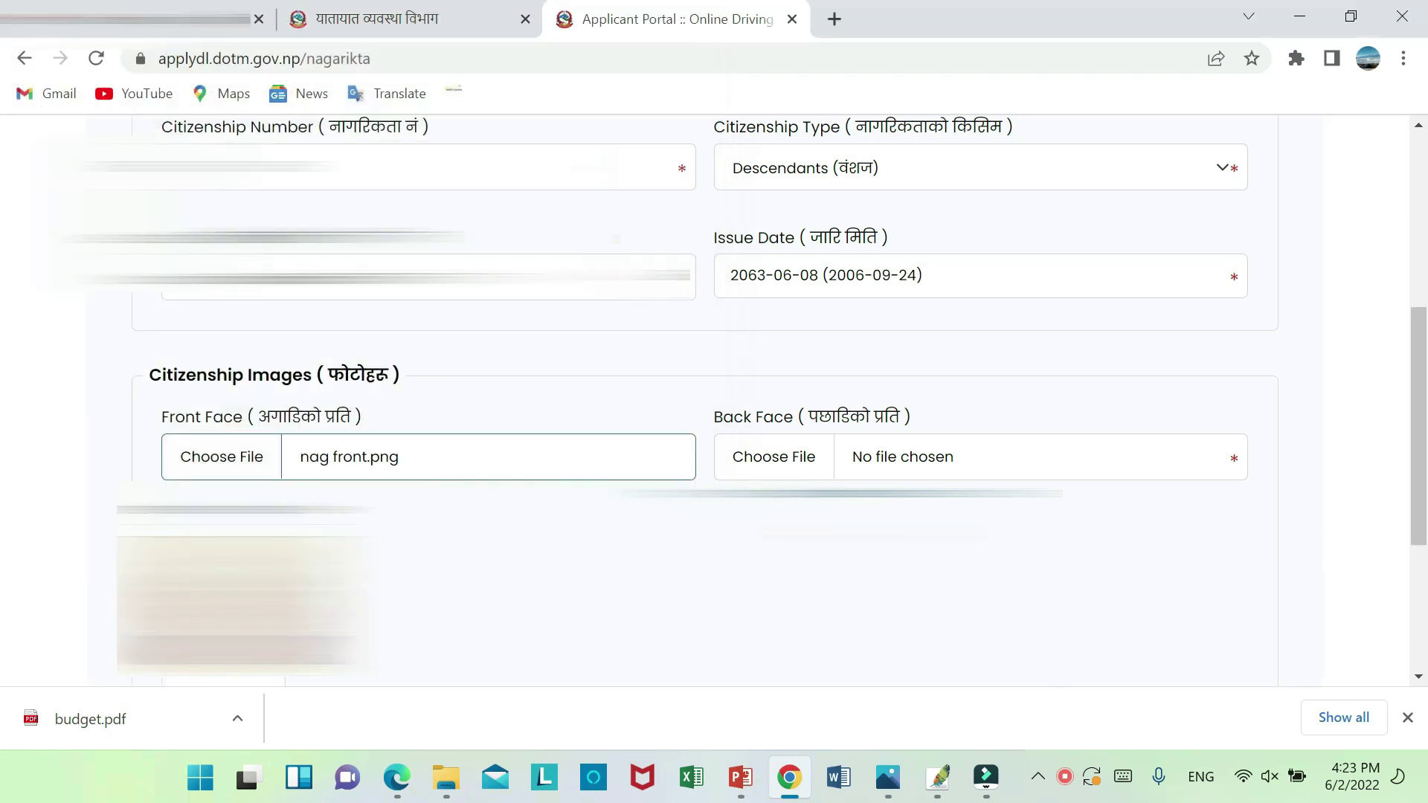
{"action": "left_click", "coordinate": [809, 467]}
Replace the mistaken back-face image with nag back.png from My Document picture
{"action": "left_click", "coordinate": [622, 372]}
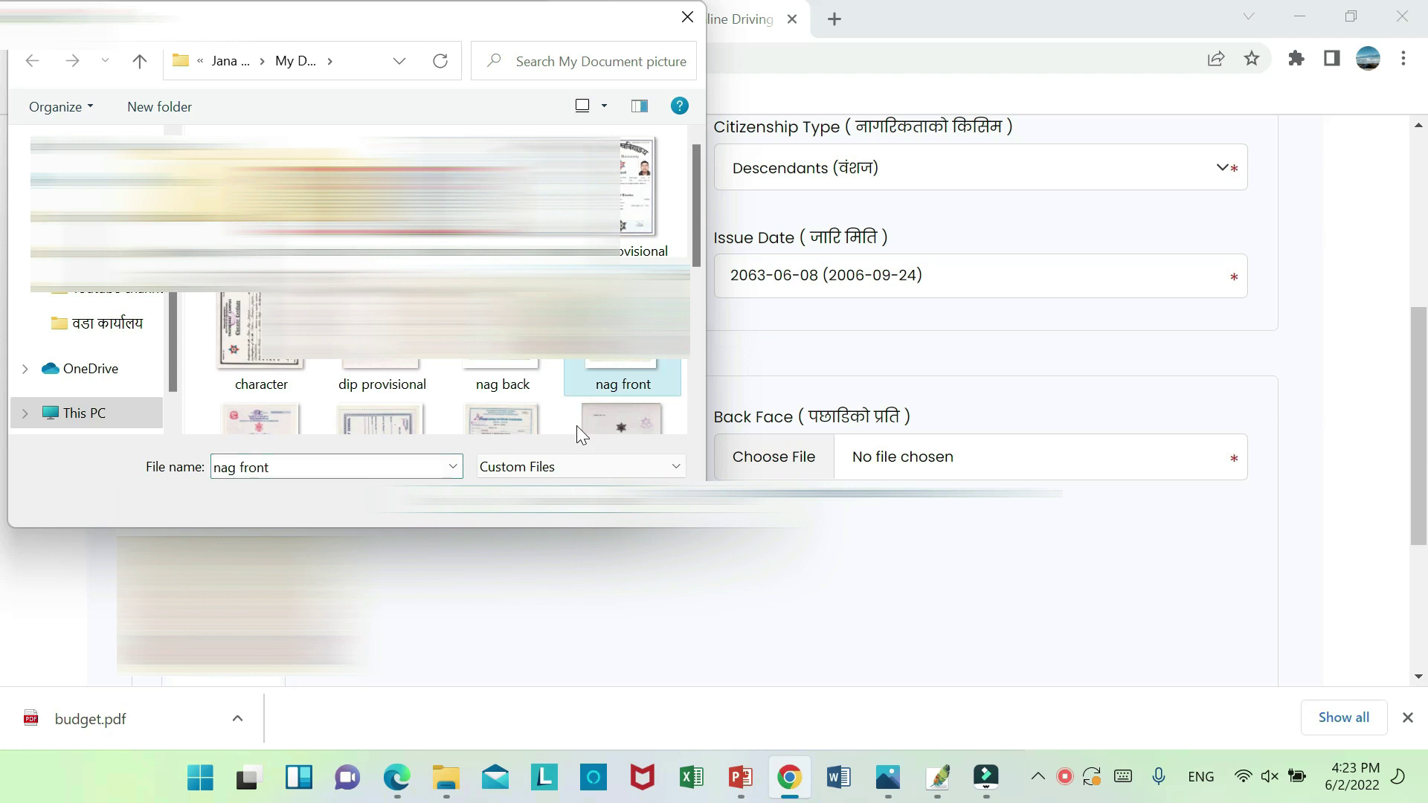
{"action": "left_click", "coordinate": [584, 499]}
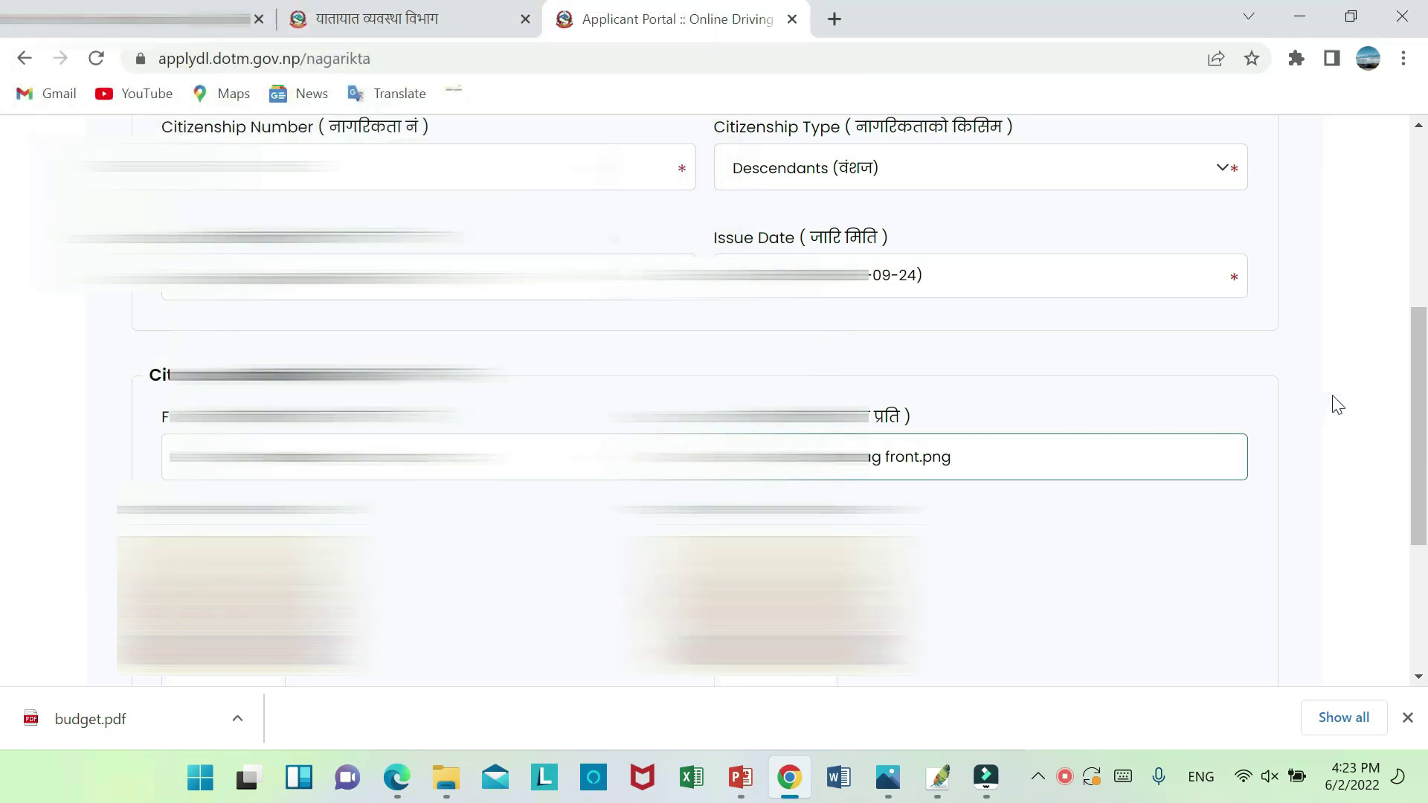
{"action": "left_click_drag", "start_coordinate": [1416, 402], "coordinate": [1415, 523]}
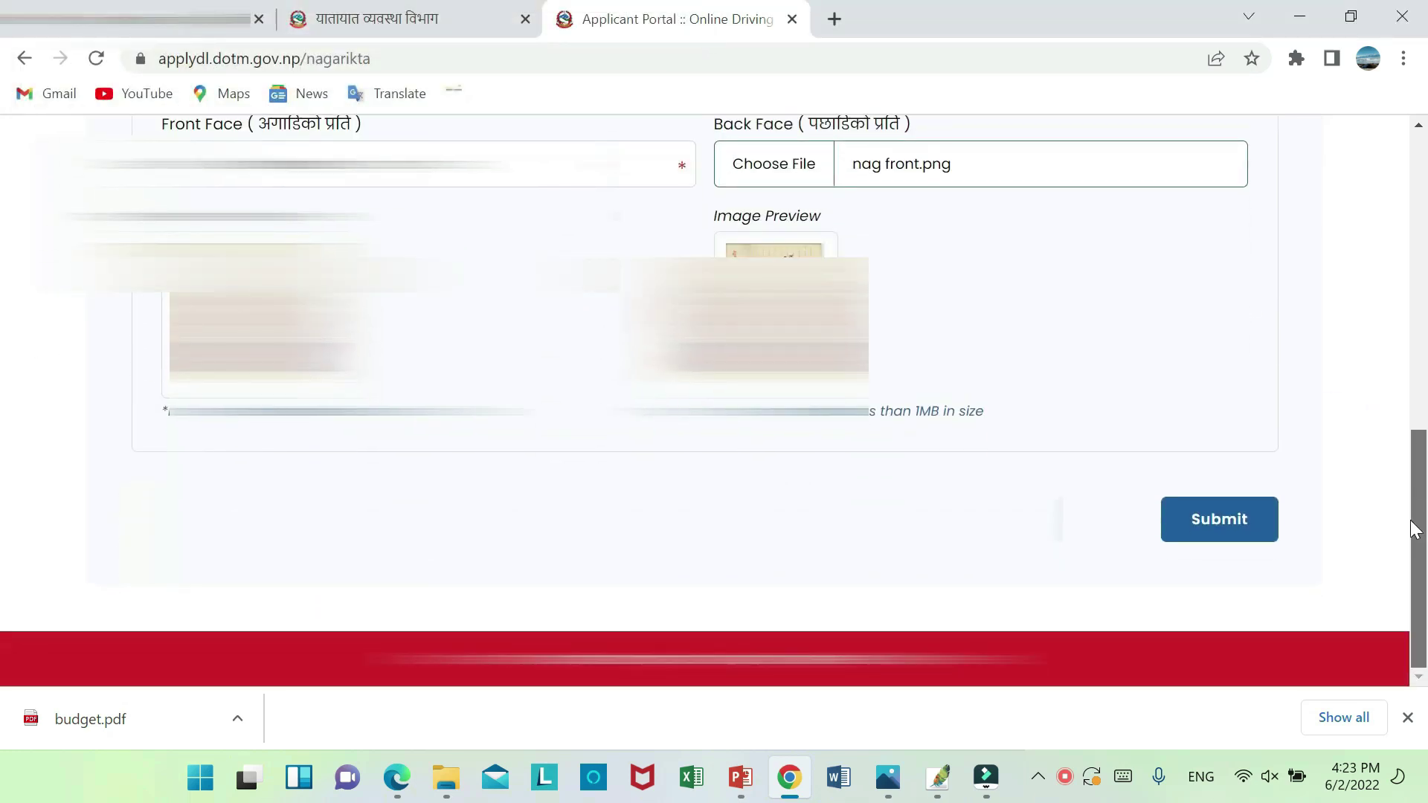
{"action": "scroll", "coordinate": [3, 408], "scroll_direction": "up", "scroll_amount": 4}
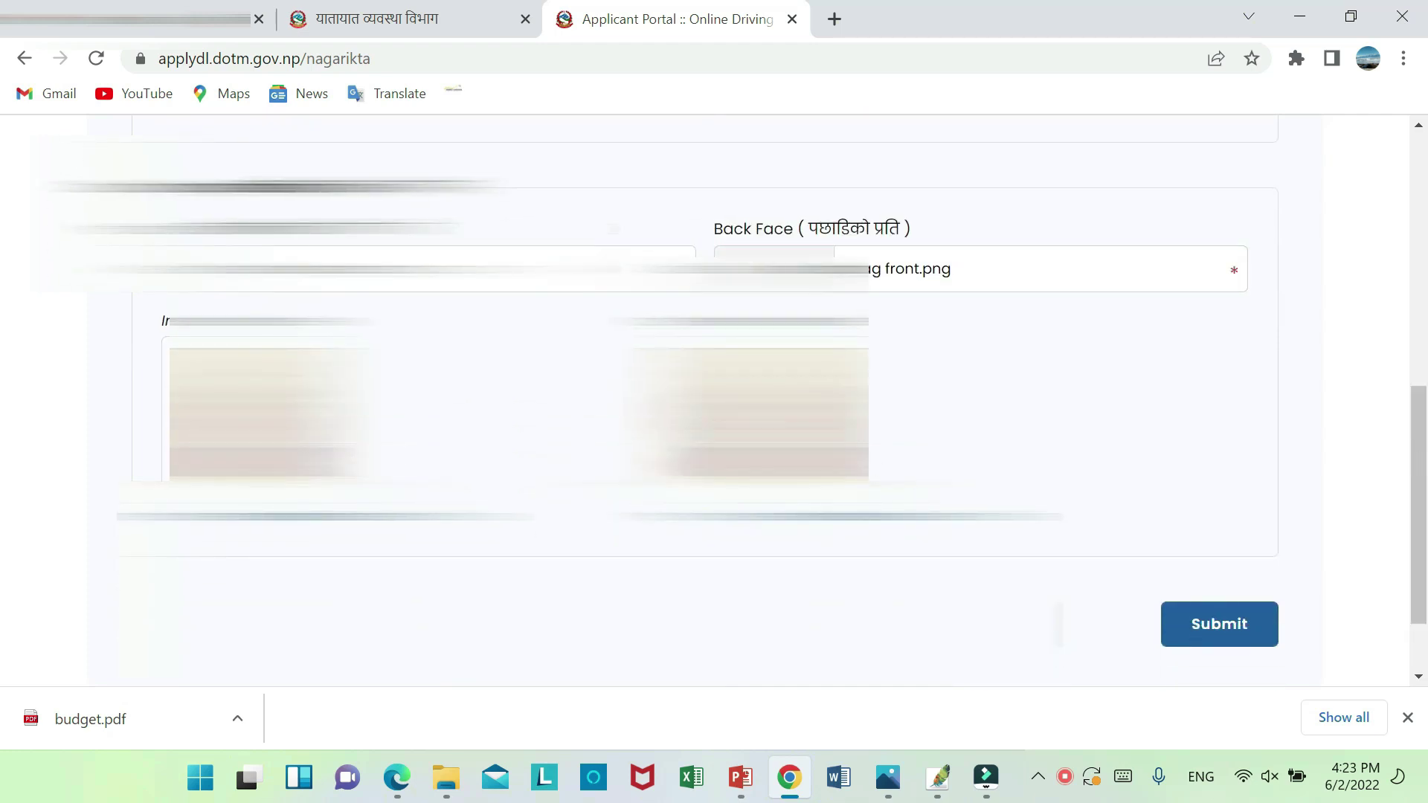
{"action": "left_click", "coordinate": [967, 268]}
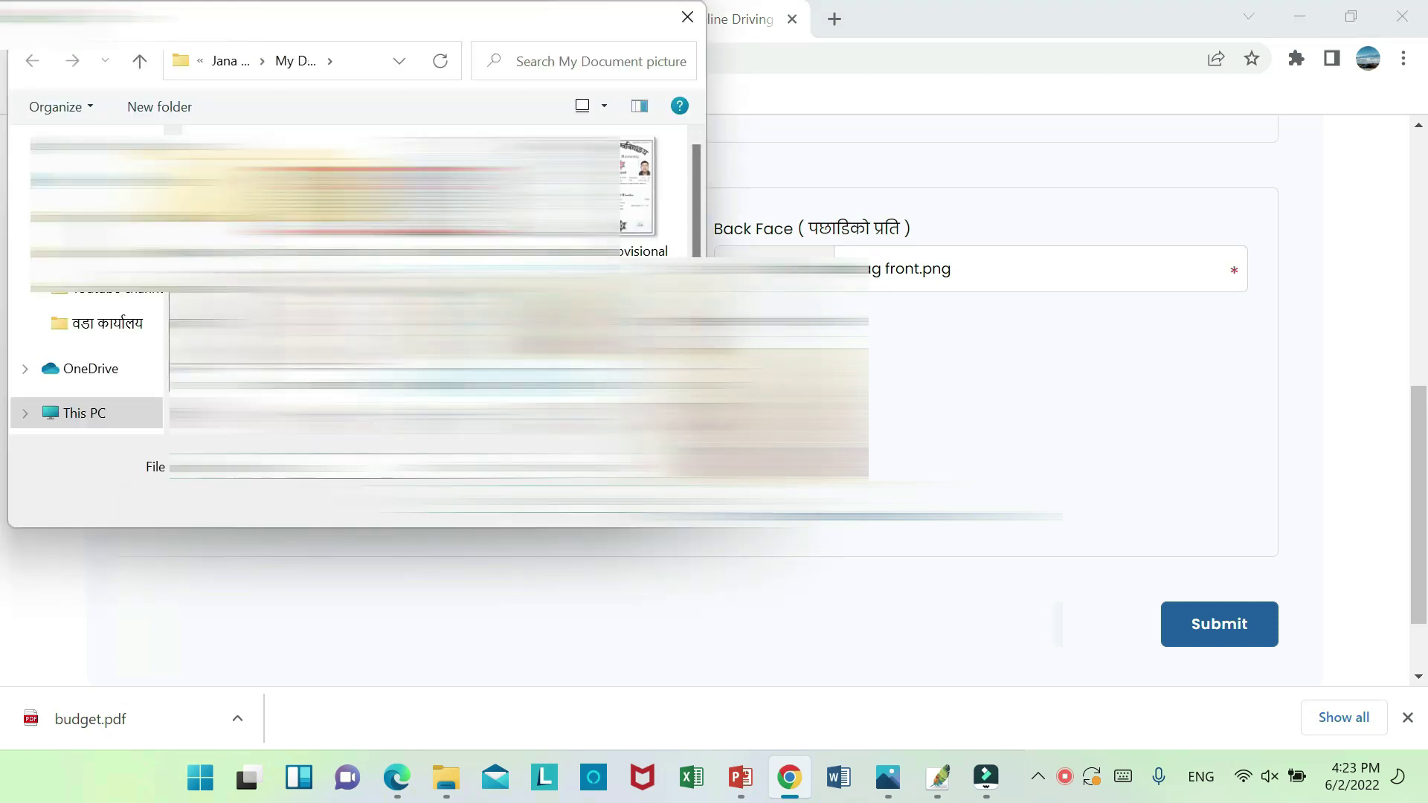
{"action": "left_click", "coordinate": [547, 505]}
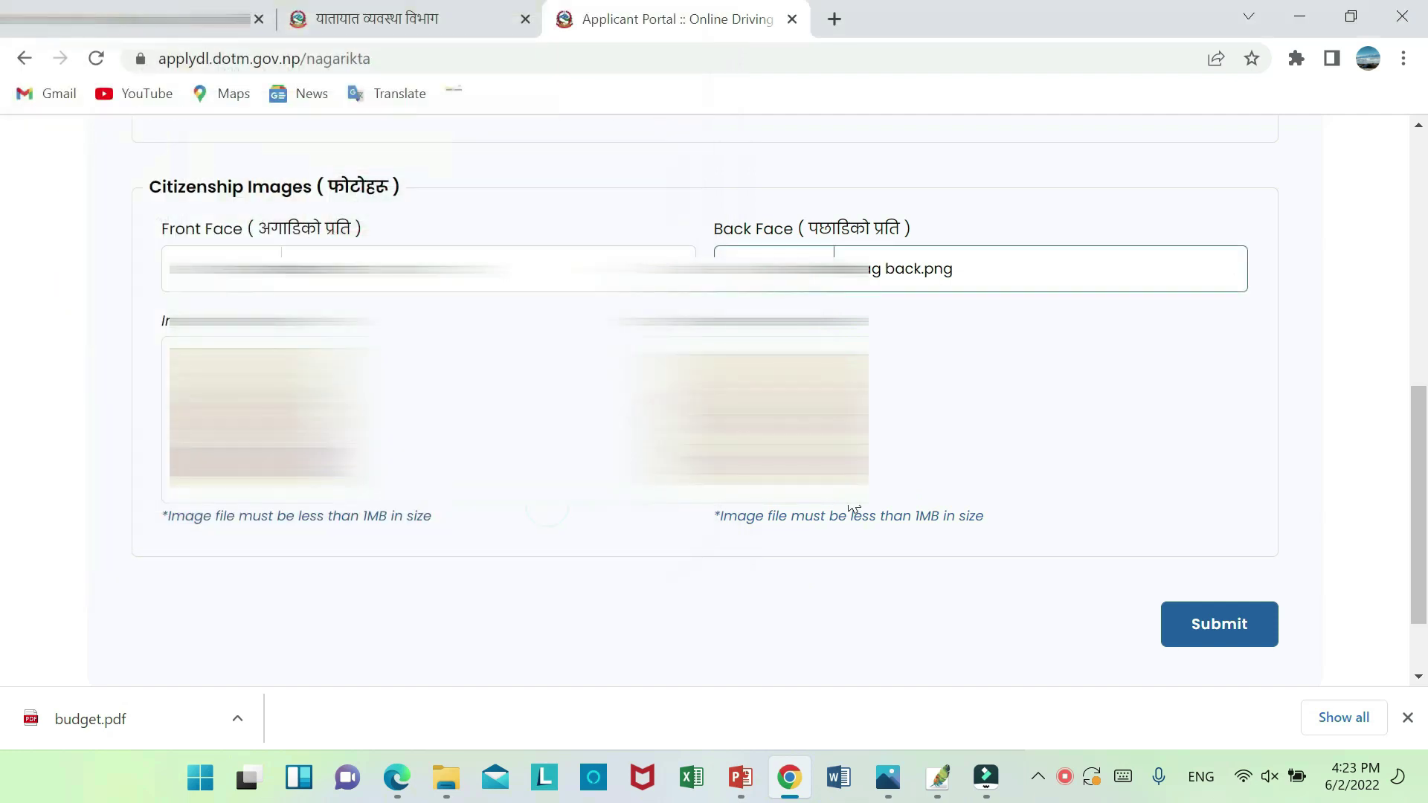
Submit the citizenship details, accepting the accuracy declaration in the Confirm Citizenship Details dialog
{"action": "left_click", "coordinate": [1233, 638]}
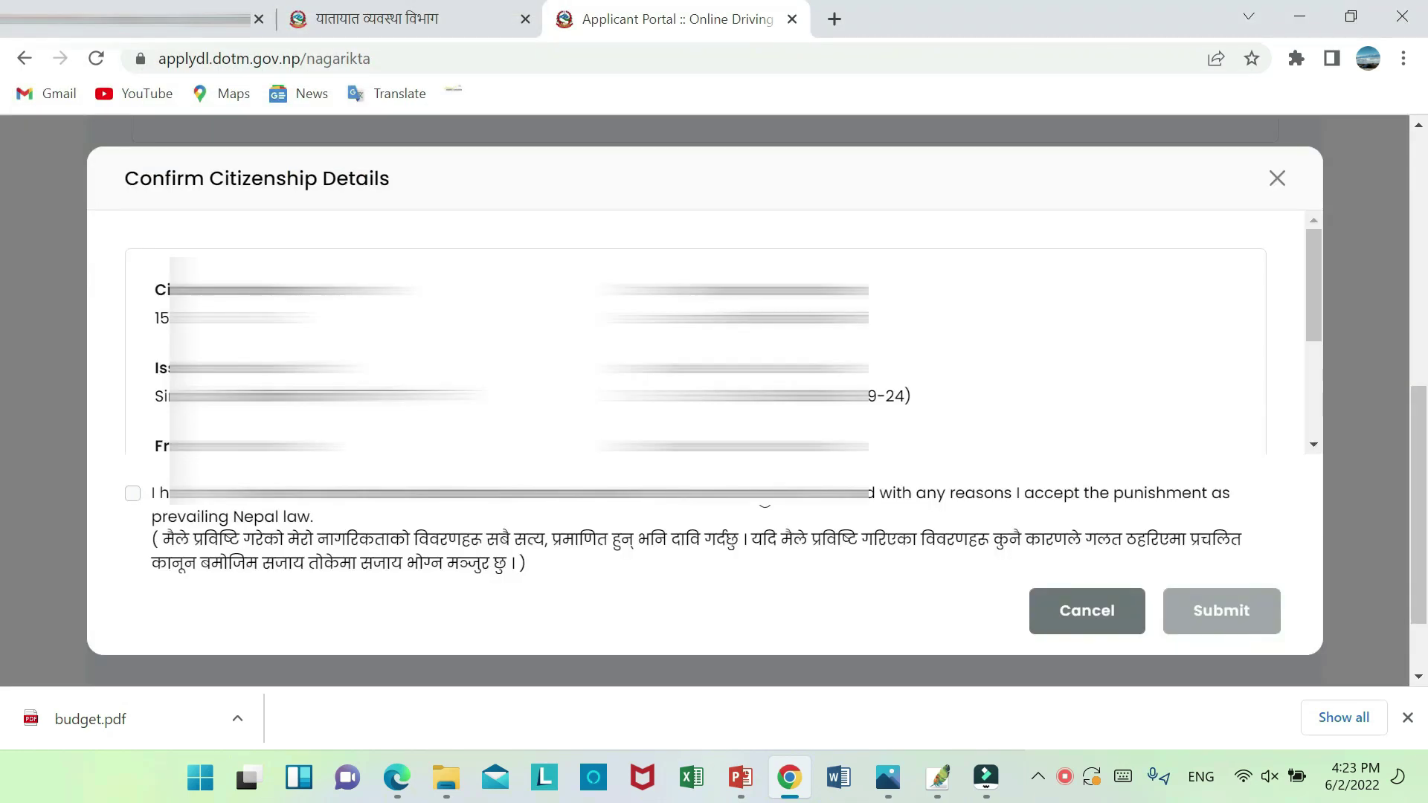
{"action": "left_click", "coordinate": [133, 492]}
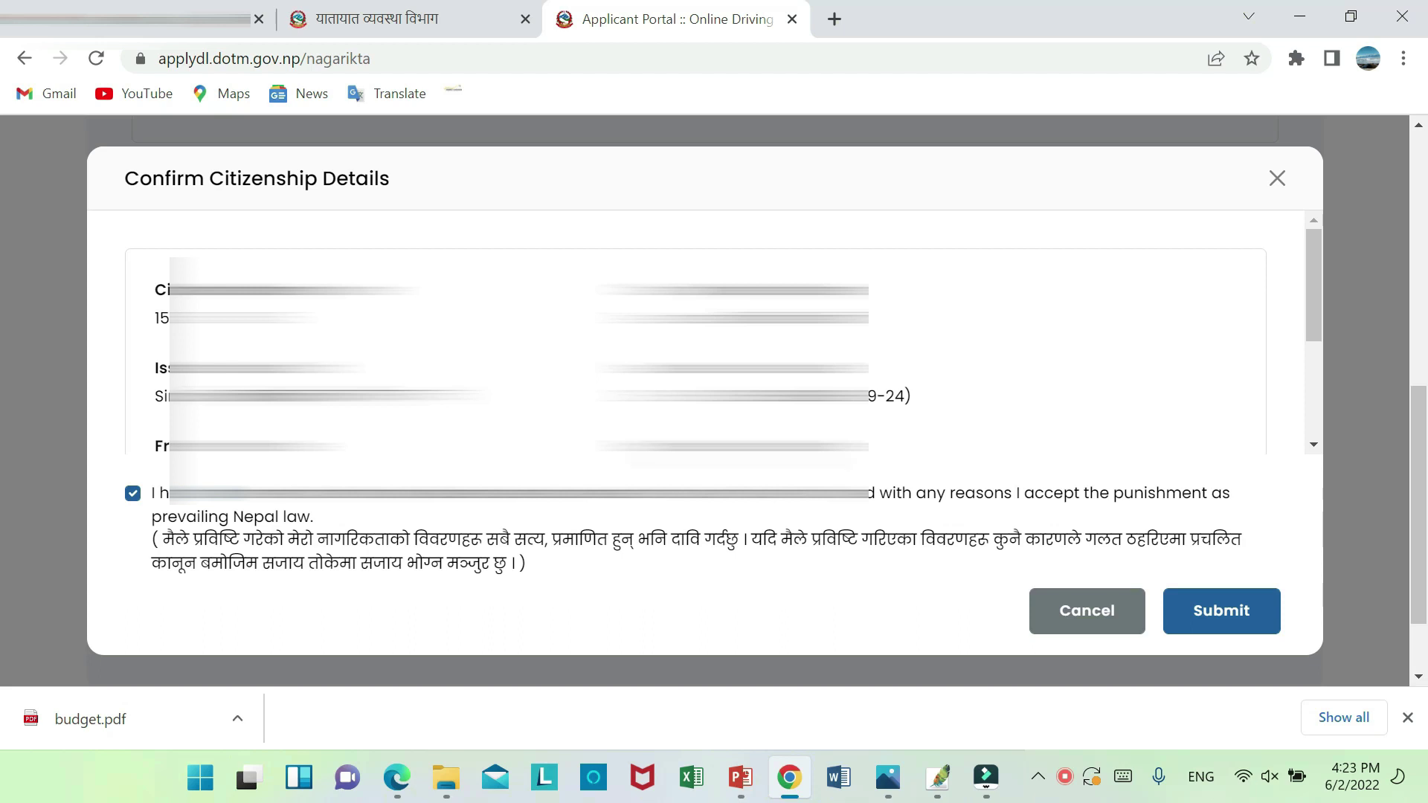
{"action": "left_click", "coordinate": [1219, 614]}
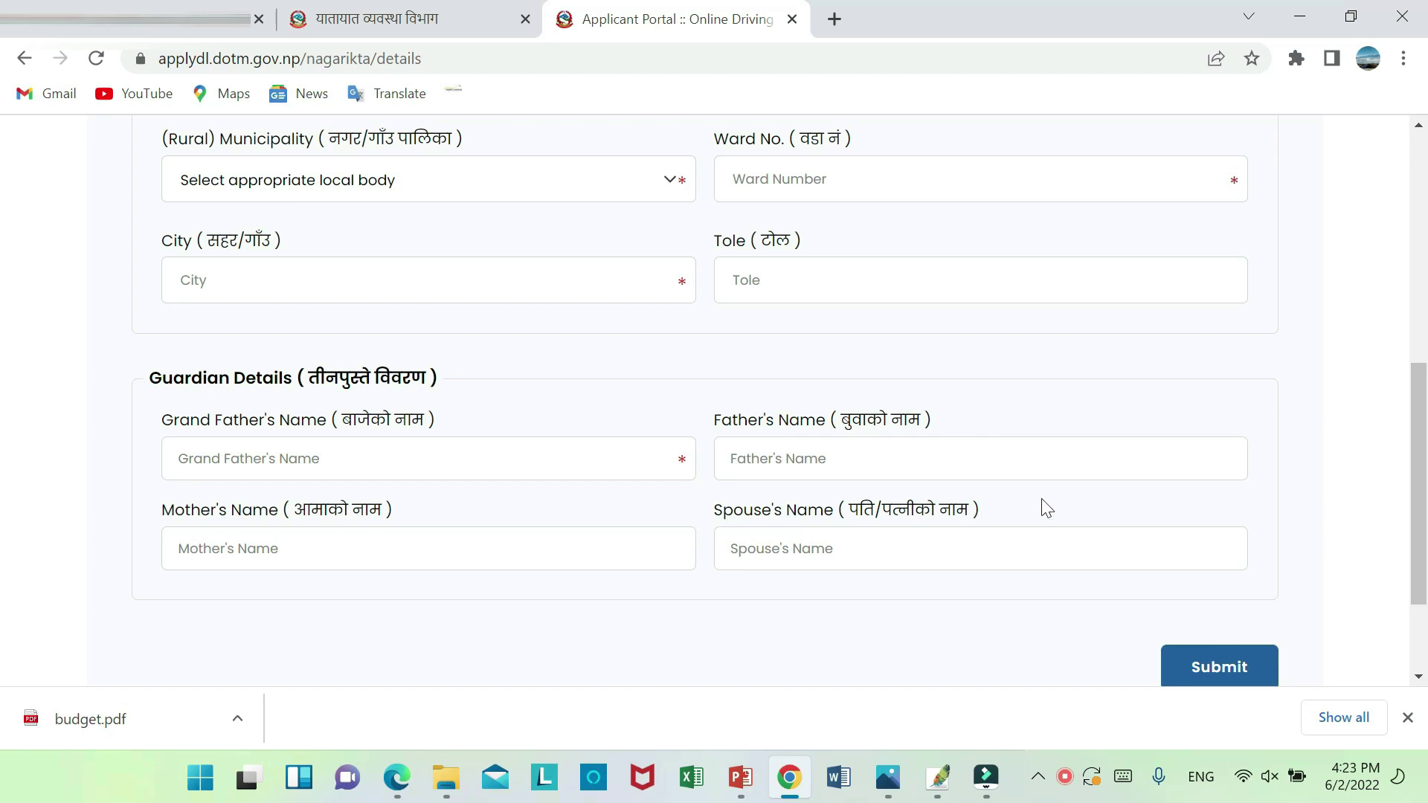
Set the address province to Bagmati and the district to Sindhupalchok
{"action": "left_click_drag", "start_coordinate": [1424, 510], "coordinate": [1424, 276]}
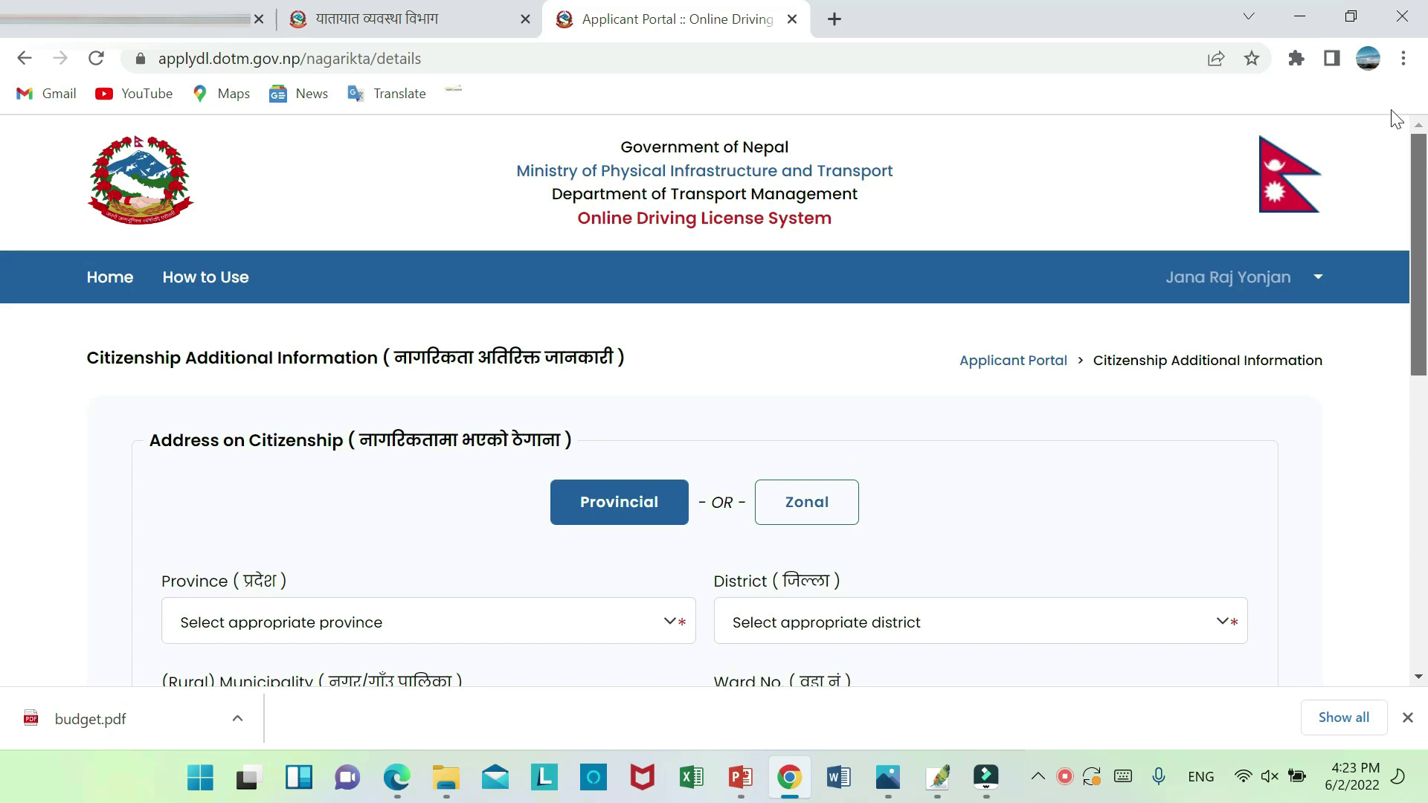
{"action": "scroll", "coordinate": [1357, 335], "scroll_direction": "down", "scroll_amount": 3}
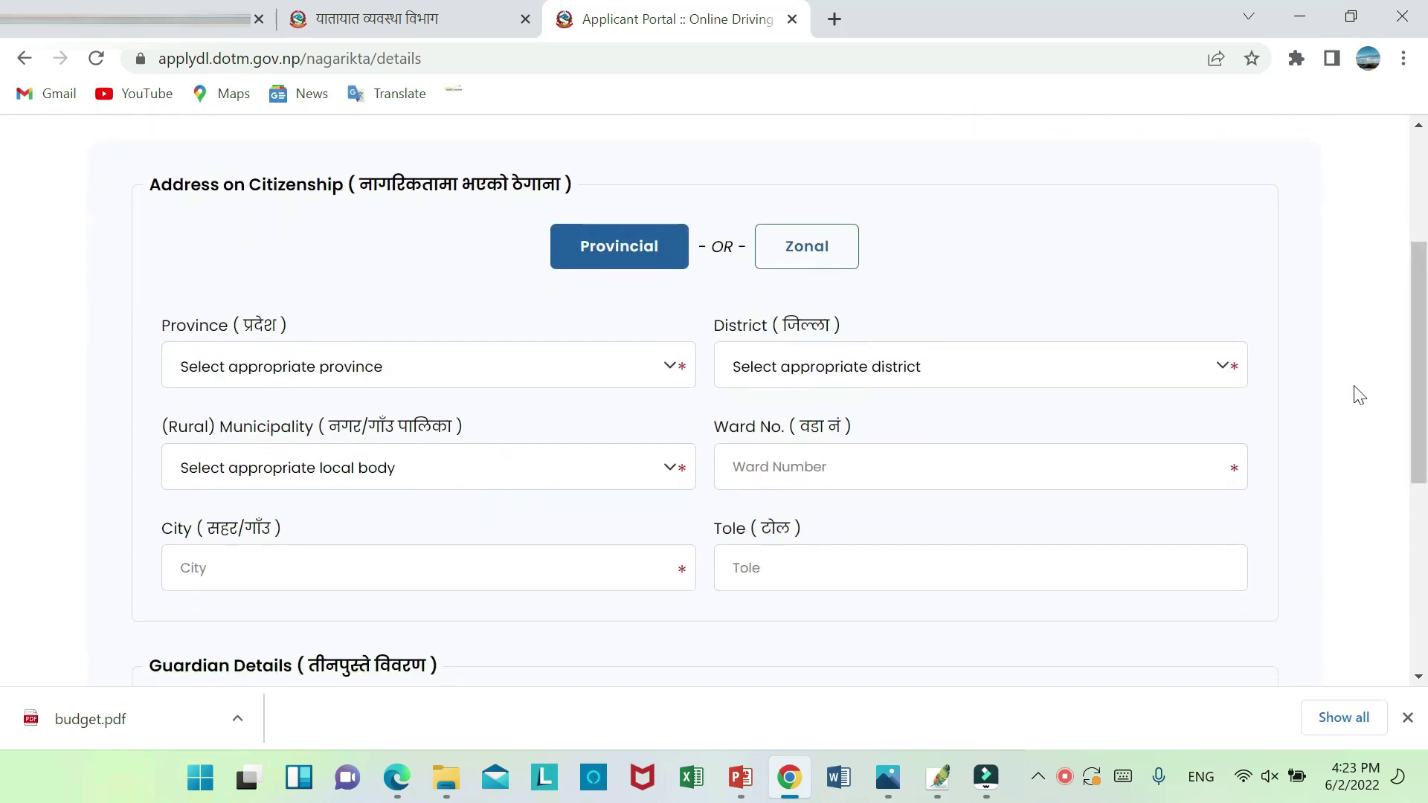
{"action": "left_click", "coordinate": [427, 366]}
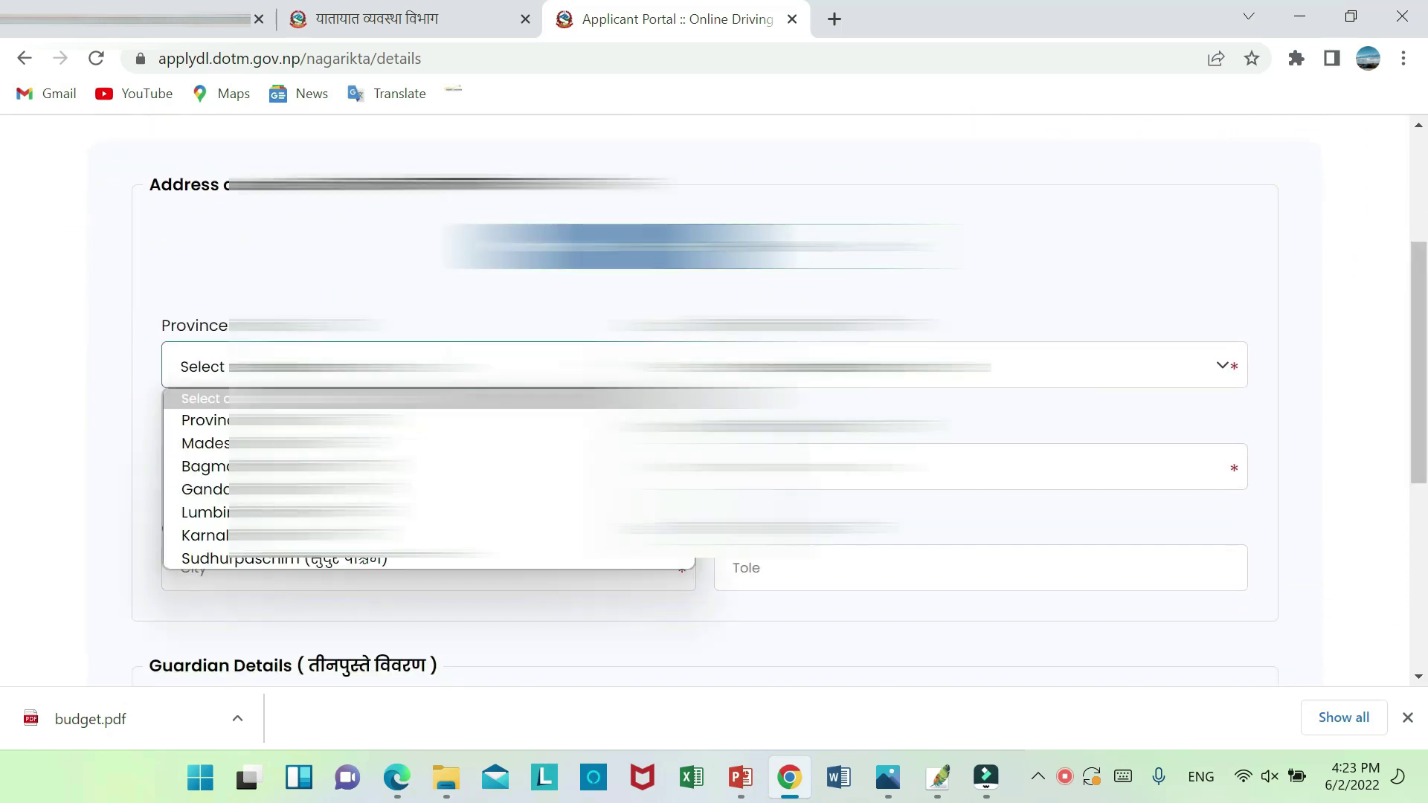
{"action": "key", "text": "Down"}
{"action": "key", "text": "Down"}
{"action": "key", "text": "Down"}
{"action": "key", "text": "Return"}
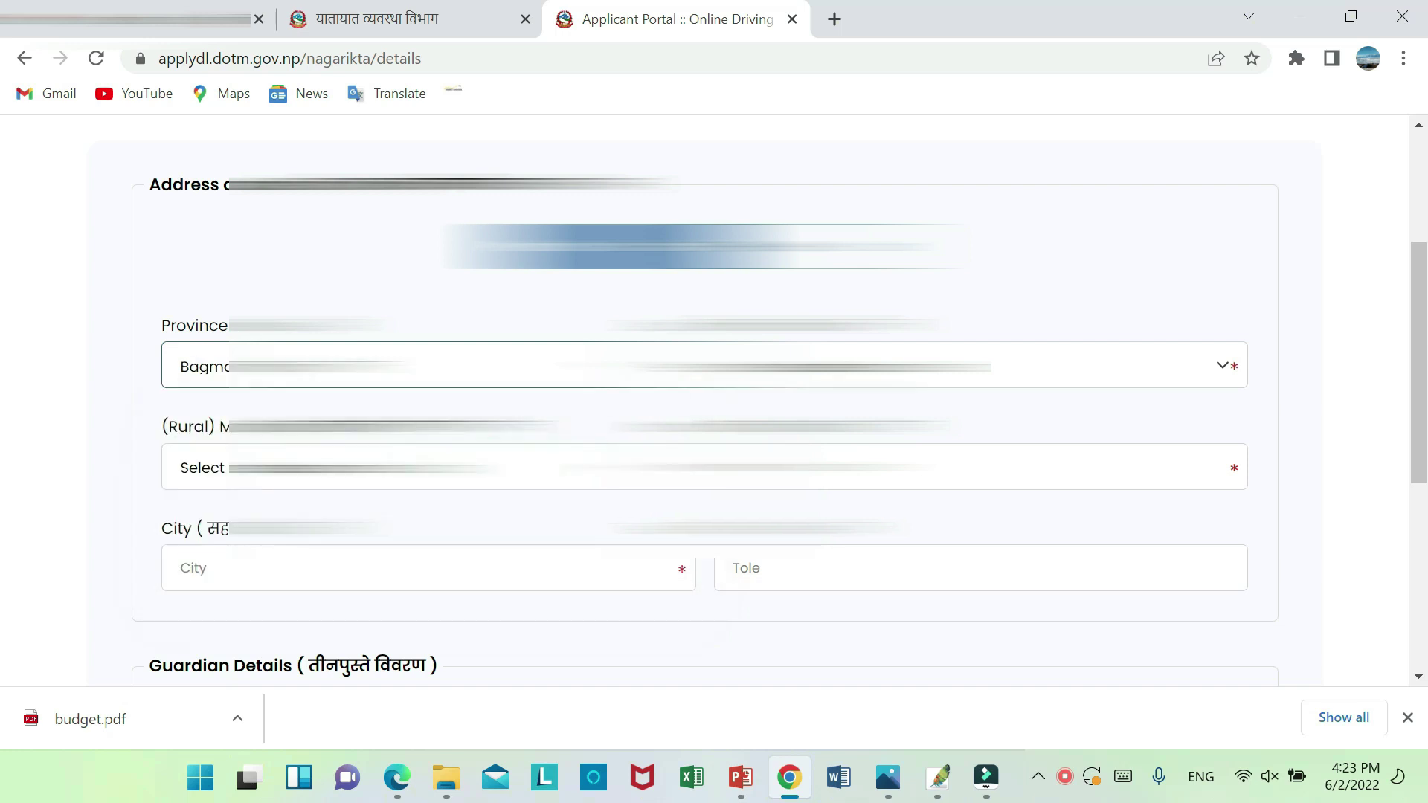
{"action": "key", "text": "space"}
{"action": "key", "text": "Down"}
{"action": "key", "text": "Down"}
{"action": "key", "text": "Down"}
{"action": "key", "text": "Down"}
{"action": "key", "text": "Down"}
{"action": "key", "text": "Down"}
{"action": "key", "text": "Down"}
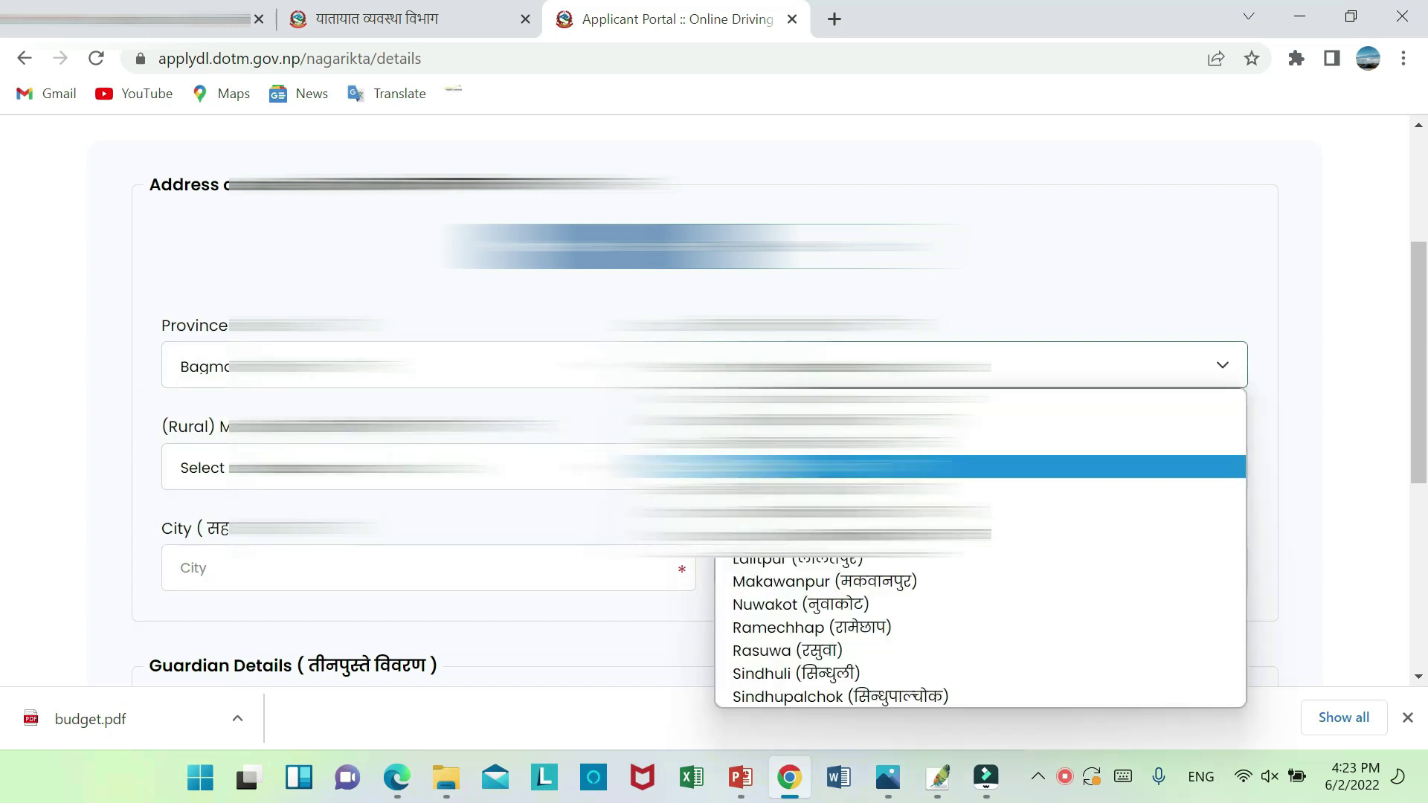
{"action": "left_click", "coordinate": [851, 694]}
Choose Lisankhu as the rural municipality
{"action": "key", "text": "Tab"}
{"action": "key", "text": "space"}
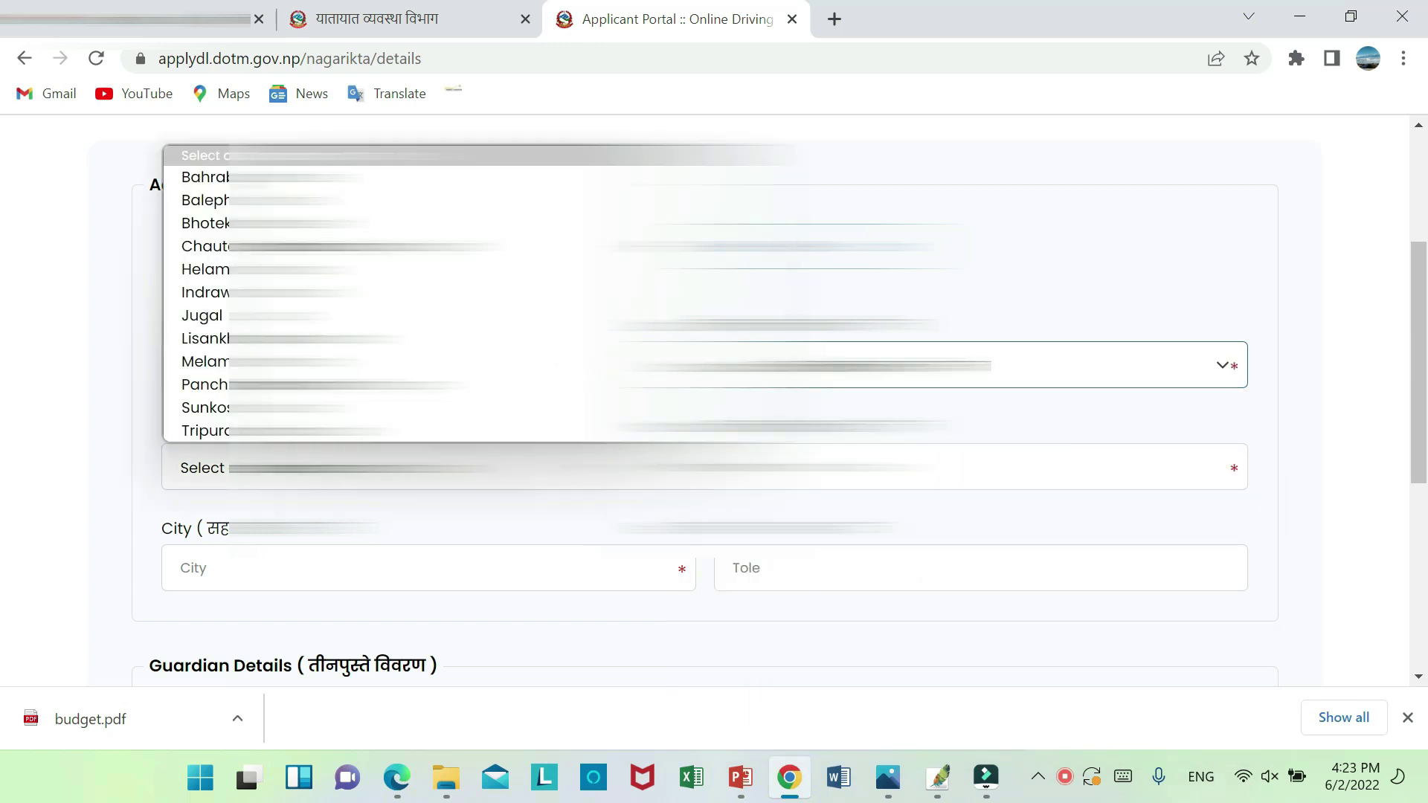
{"action": "key", "text": "l"}
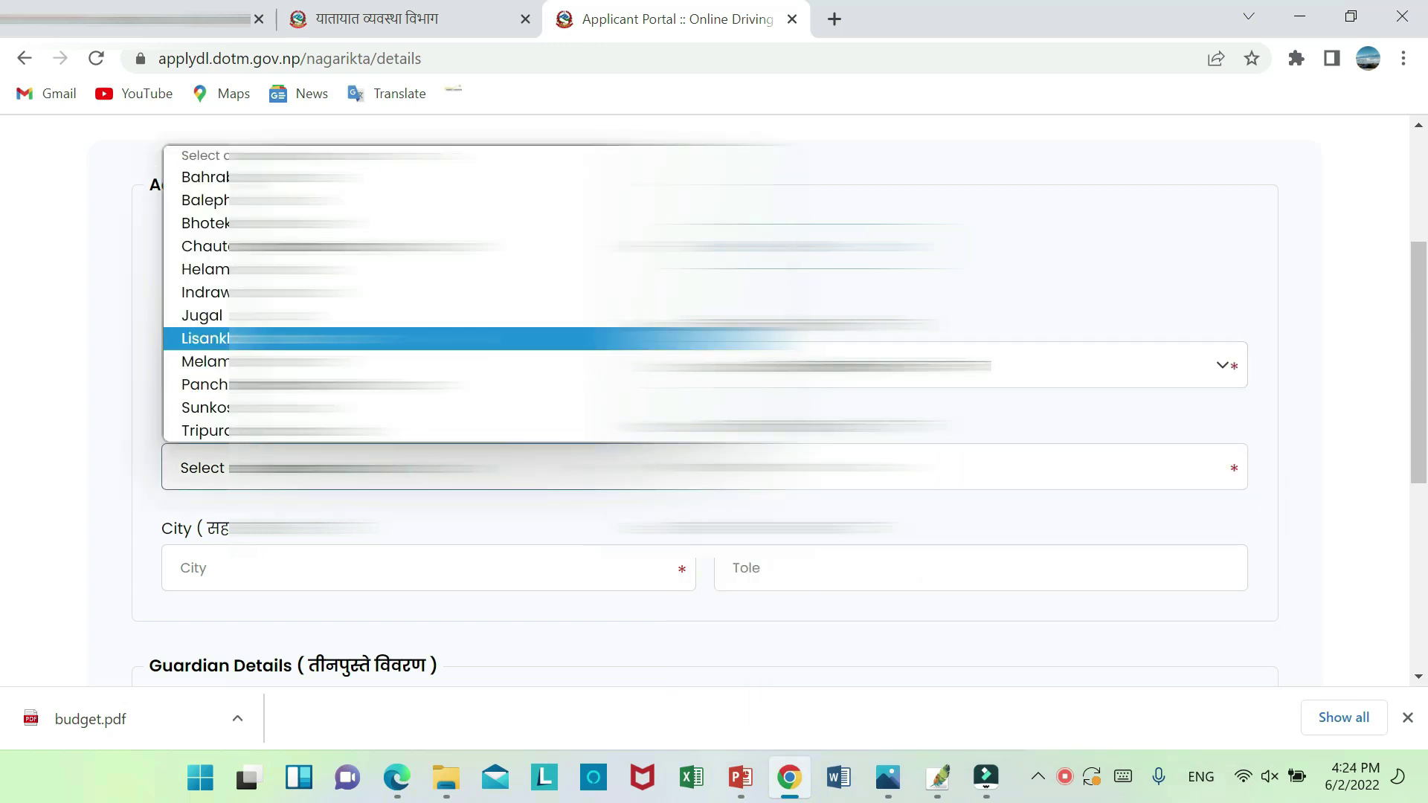
{"action": "key", "text": "Return"}
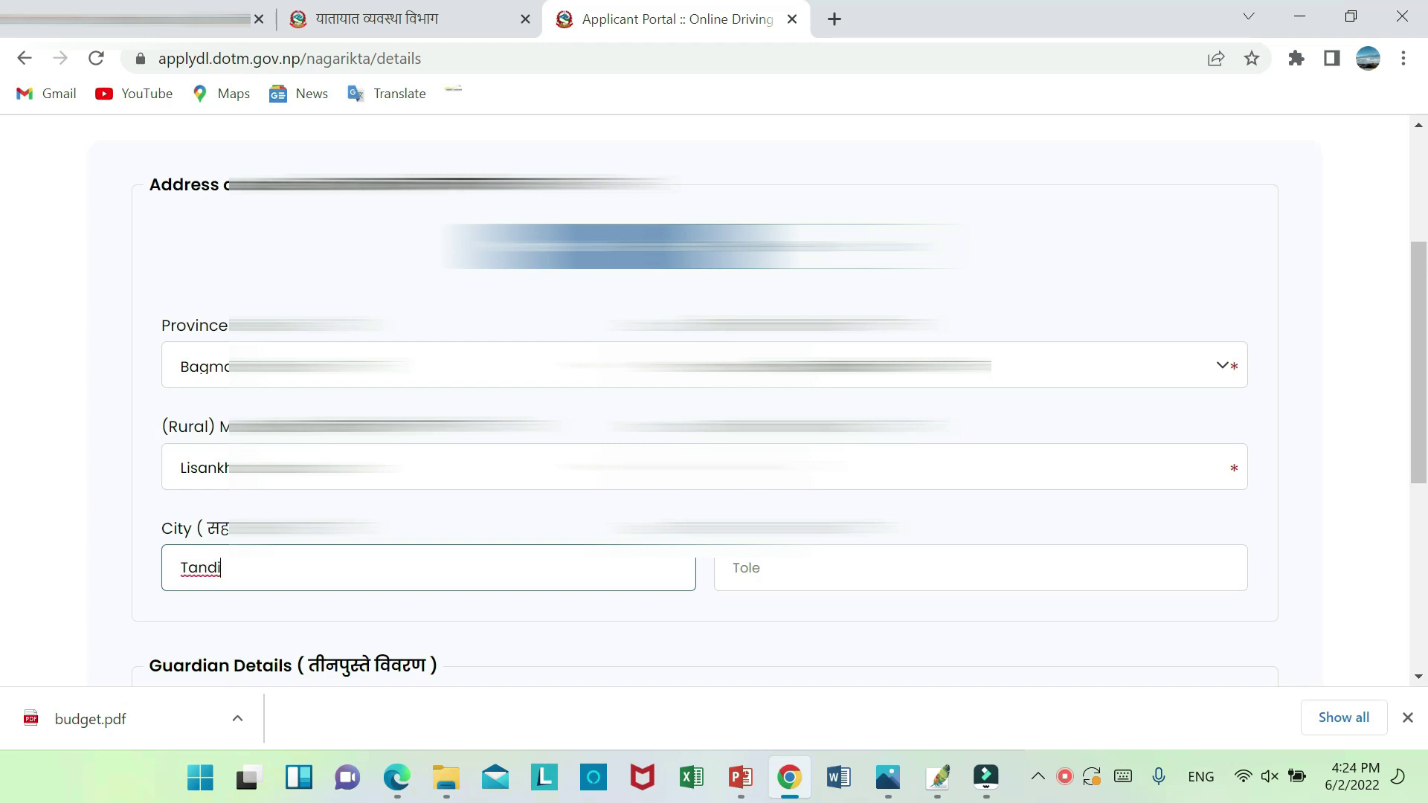
Enter Tandi as the tole of the address
{"action": "left_click", "coordinate": [746, 568]}
{"action": "type", "text": "Tandi"}
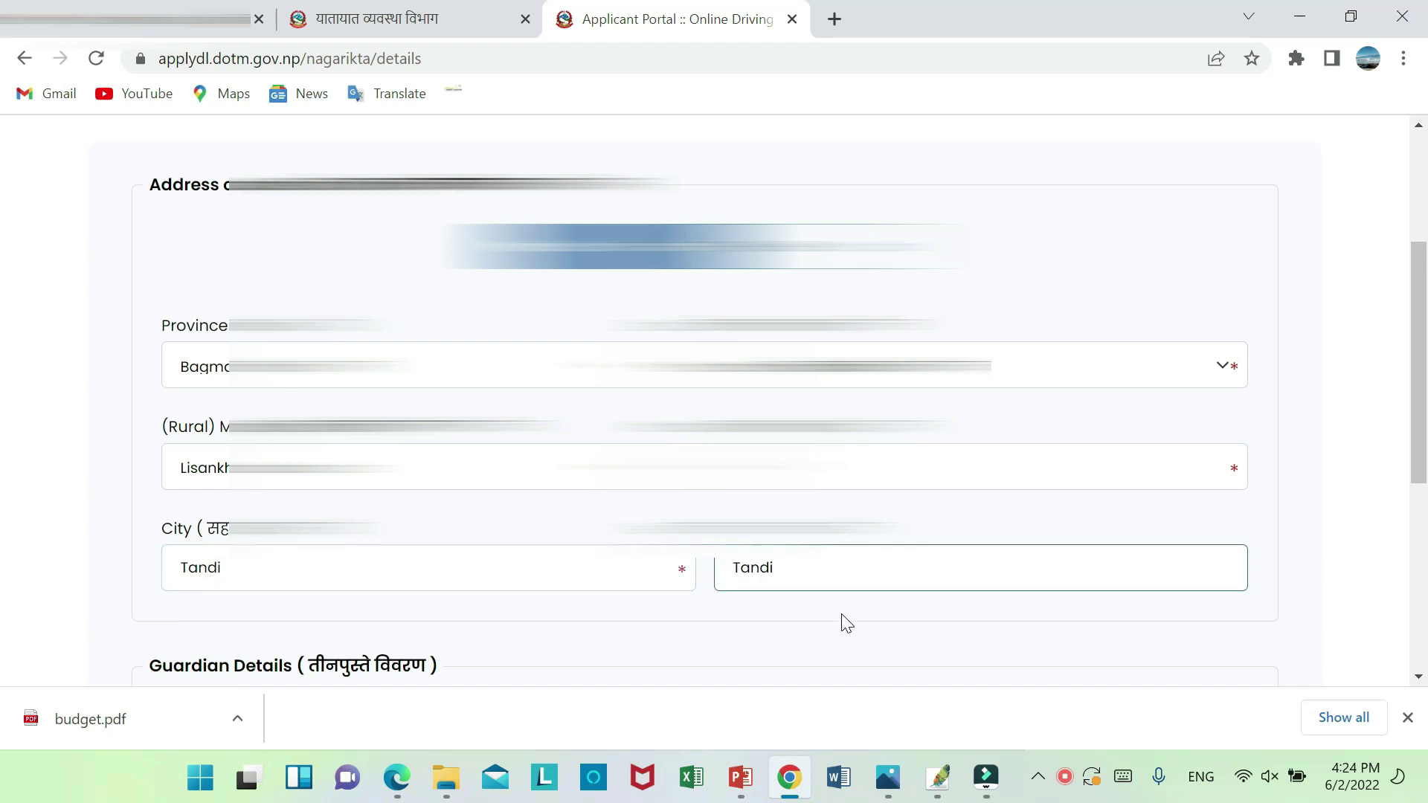
{"action": "left_click", "coordinate": [855, 620]}
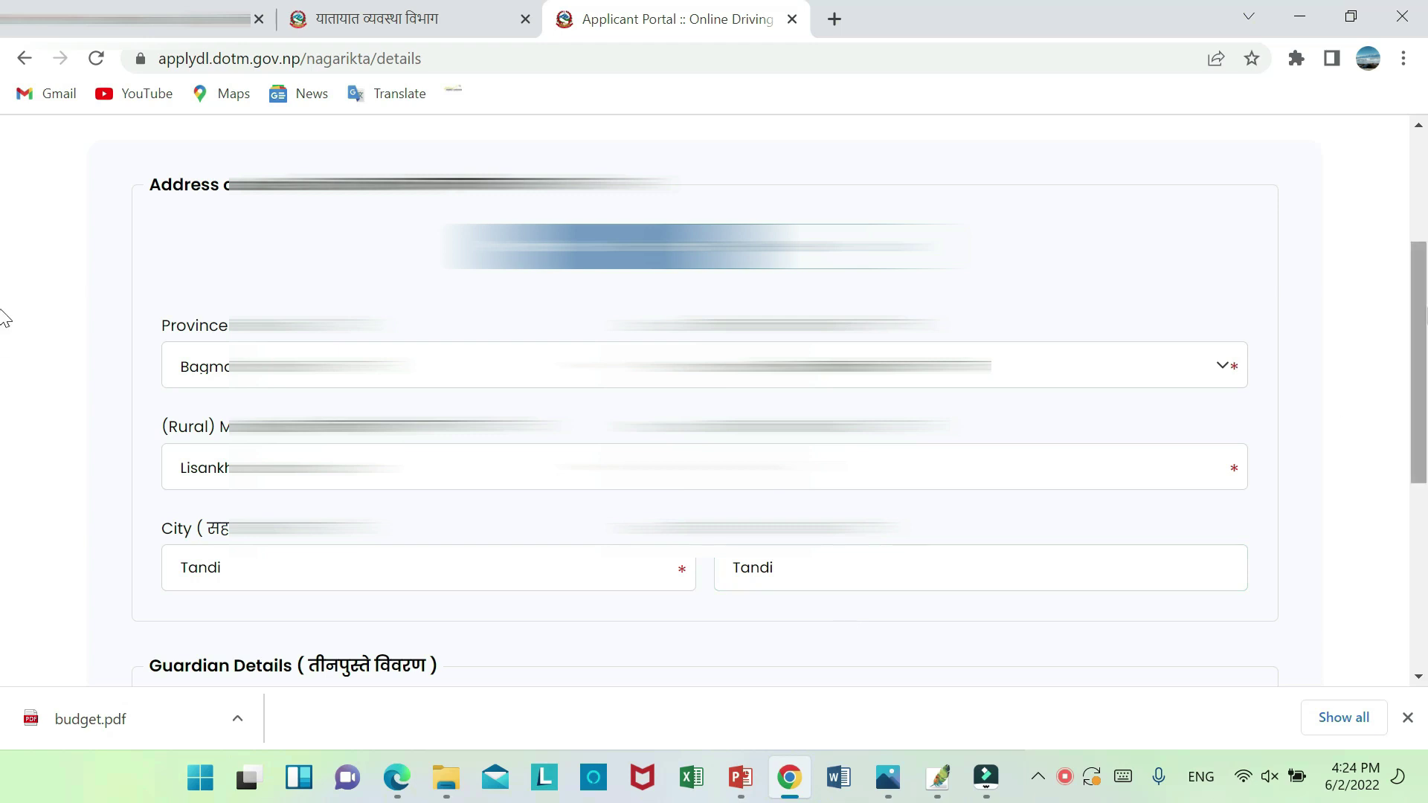
{"action": "scroll", "coordinate": [4, 319], "scroll_direction": "down", "scroll_amount": 4}
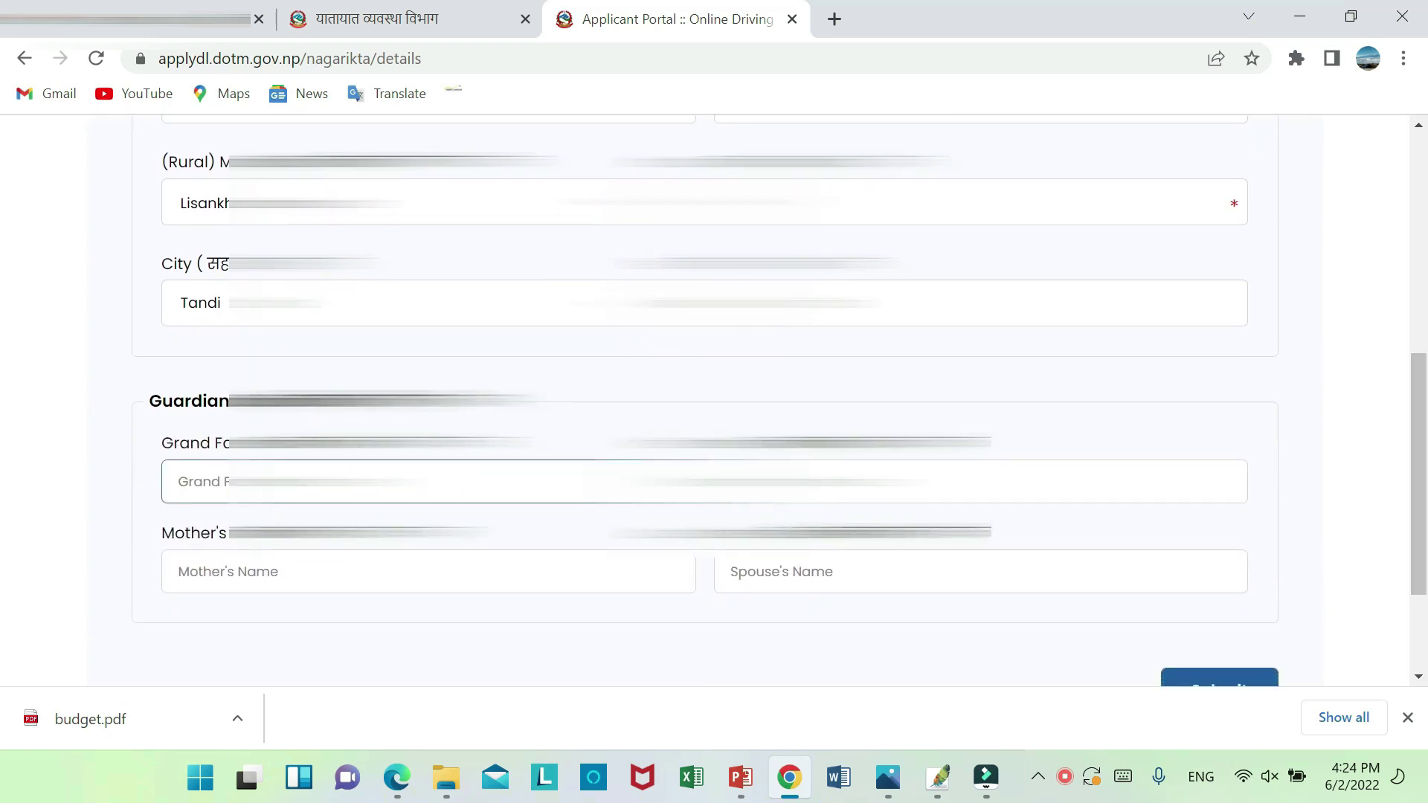
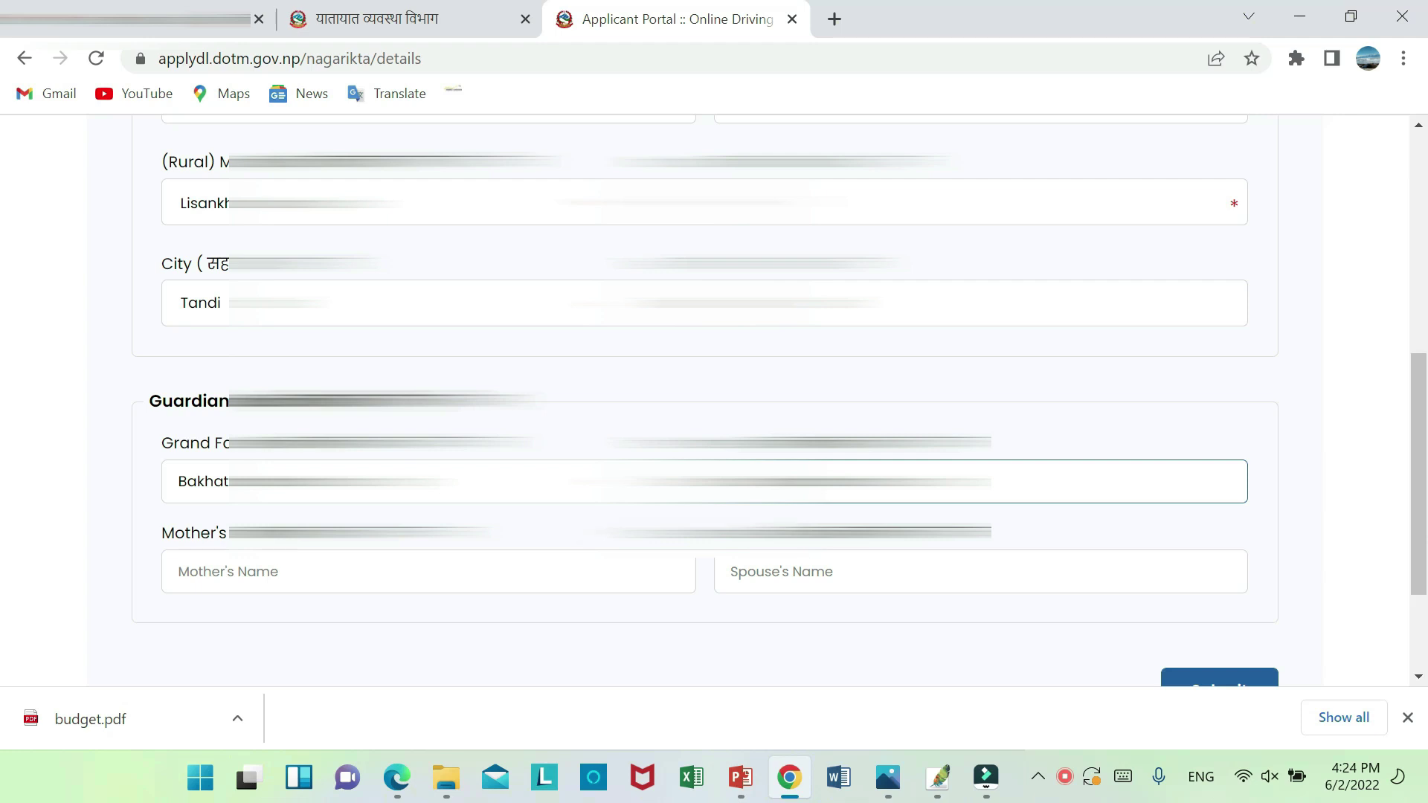
Enter the mother's name under Guardian Details and scroll down to Submit
{"action": "left_click", "coordinate": [428, 571]}
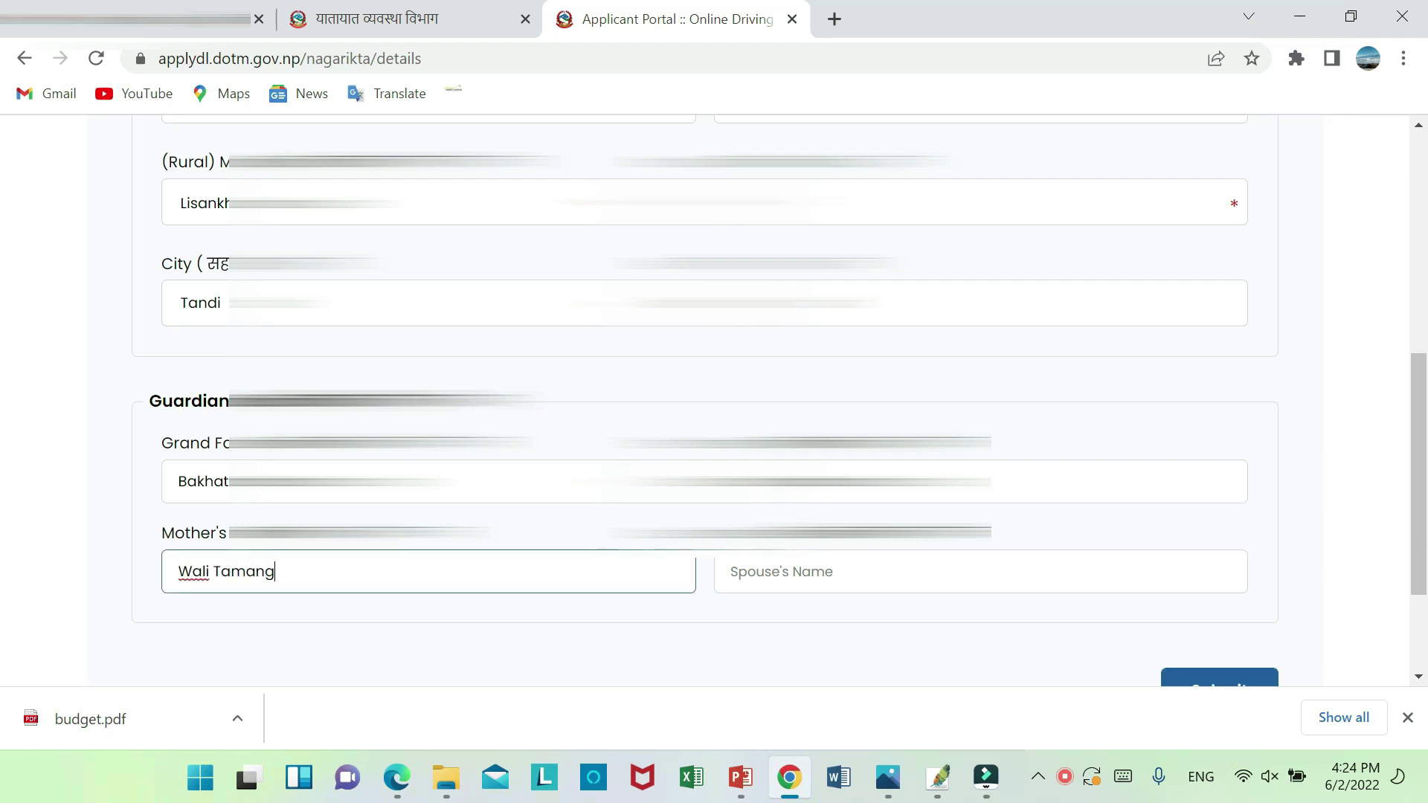
{"action": "left_click", "coordinate": [710, 624]}
{"action": "scroll", "coordinate": [3, 349], "scroll_direction": "up", "scroll_amount": 3}
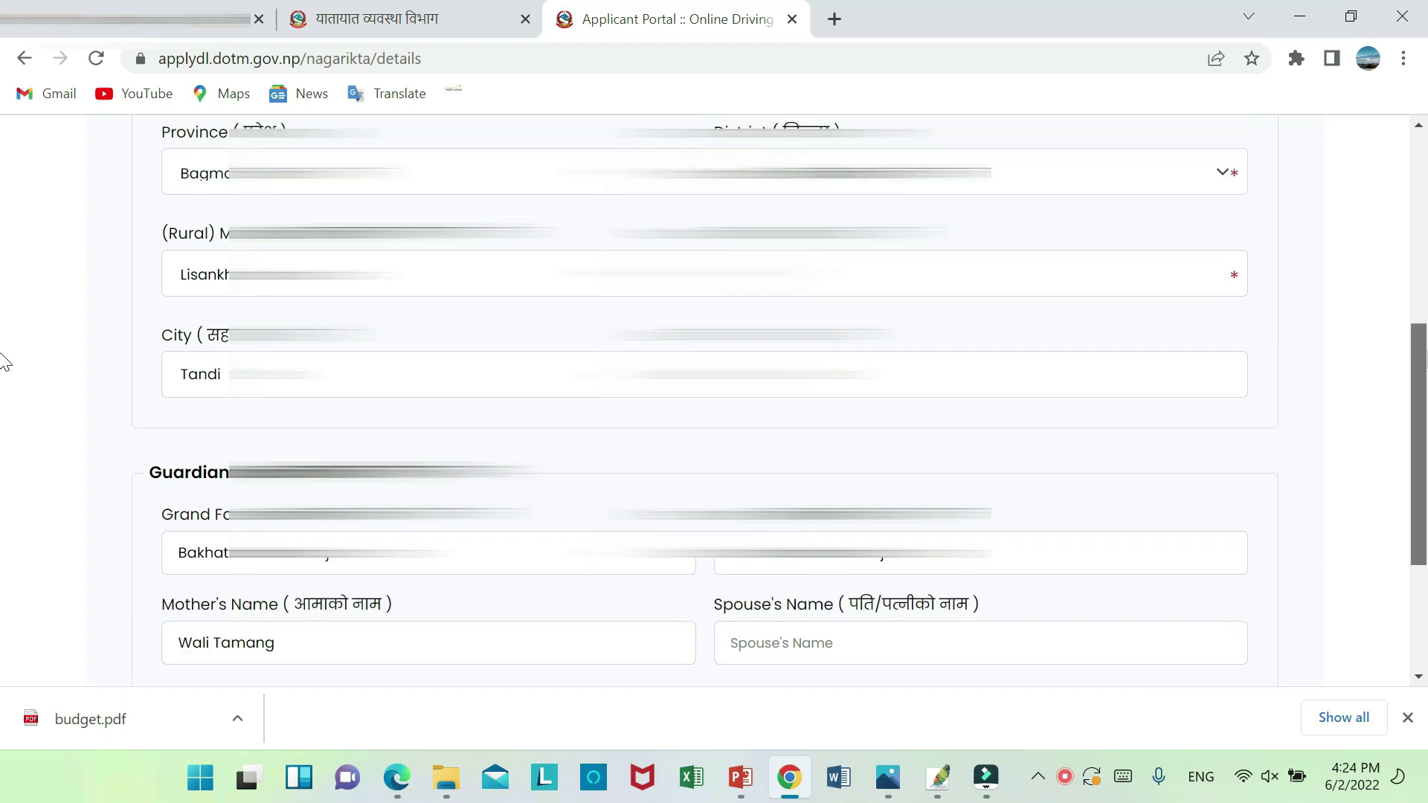
{"action": "scroll", "coordinate": [3, 303], "scroll_direction": "down", "scroll_amount": 1}
{"action": "scroll", "coordinate": [3, 304], "scroll_direction": "down", "scroll_amount": 5}
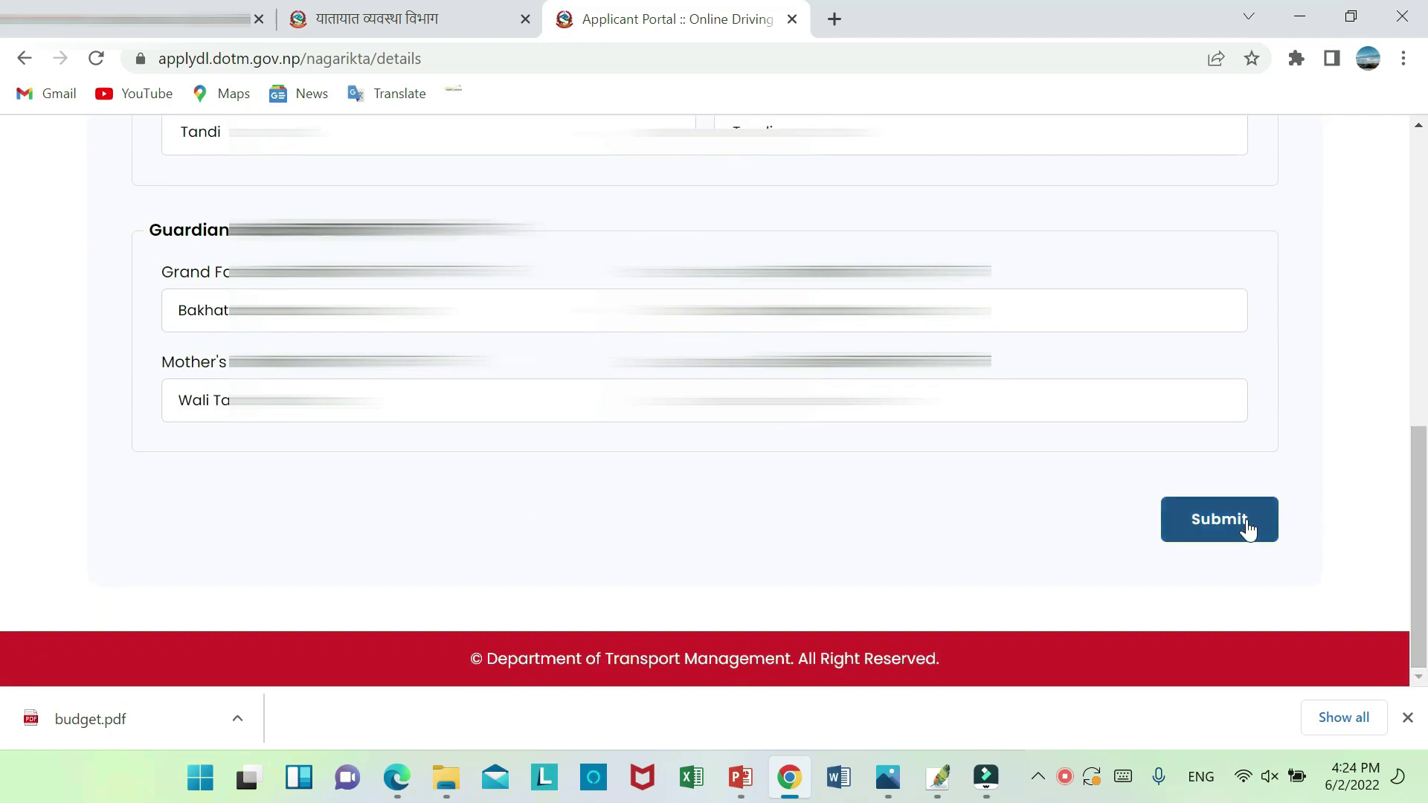
Submit the address details, accepting the truthfulness declaration in the Confirm dialog
{"action": "left_click", "coordinate": [1246, 524]}
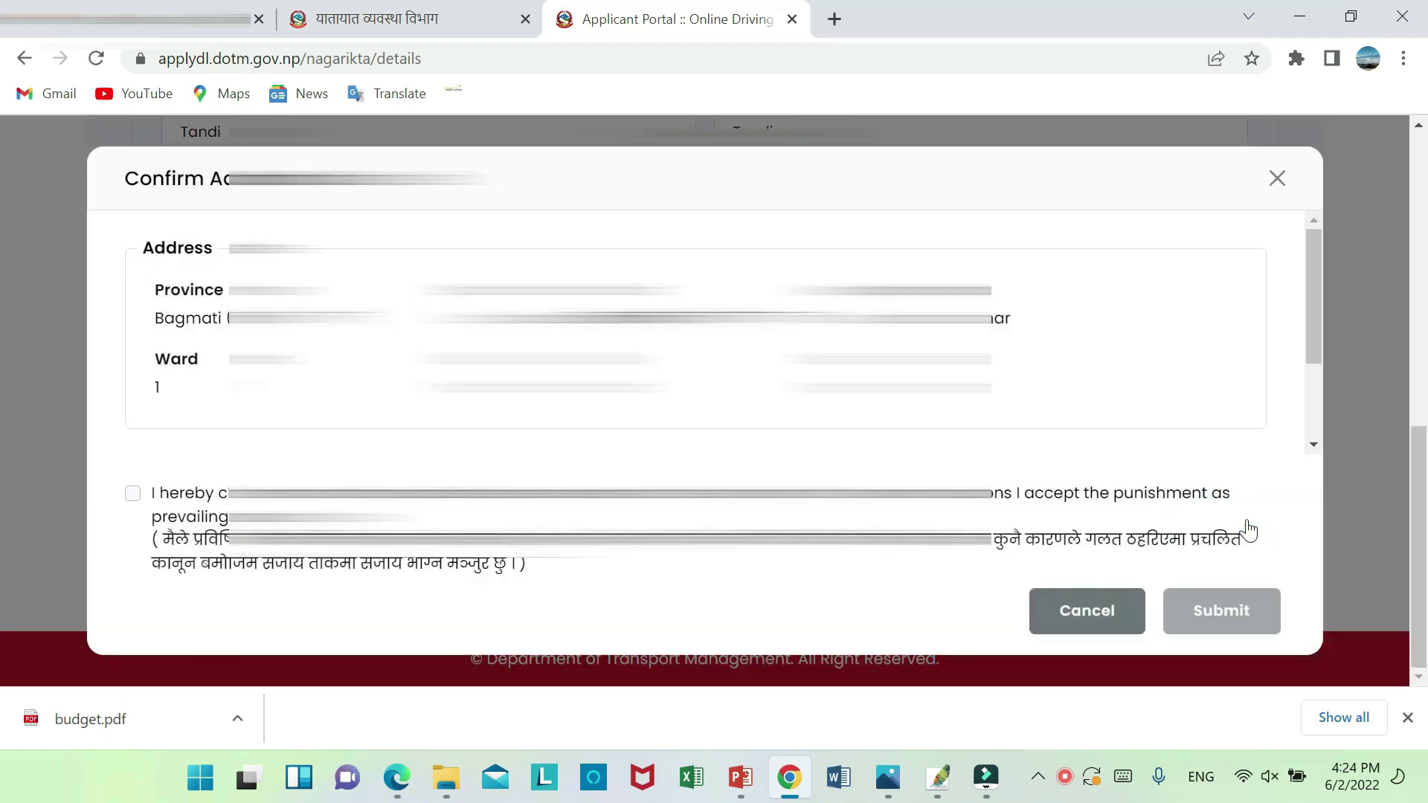
{"action": "left_click", "coordinate": [132, 493]}
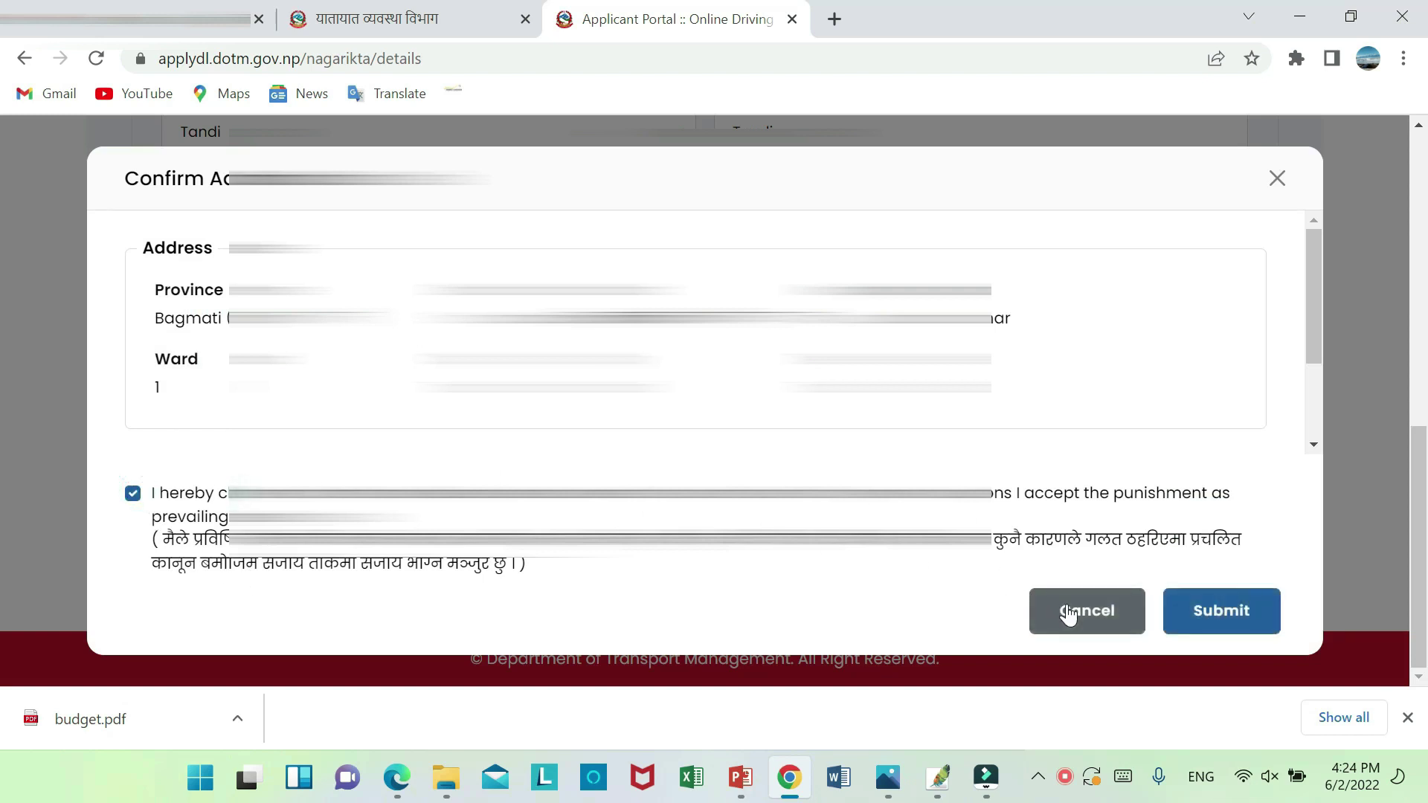
{"action": "left_click", "coordinate": [1248, 621]}
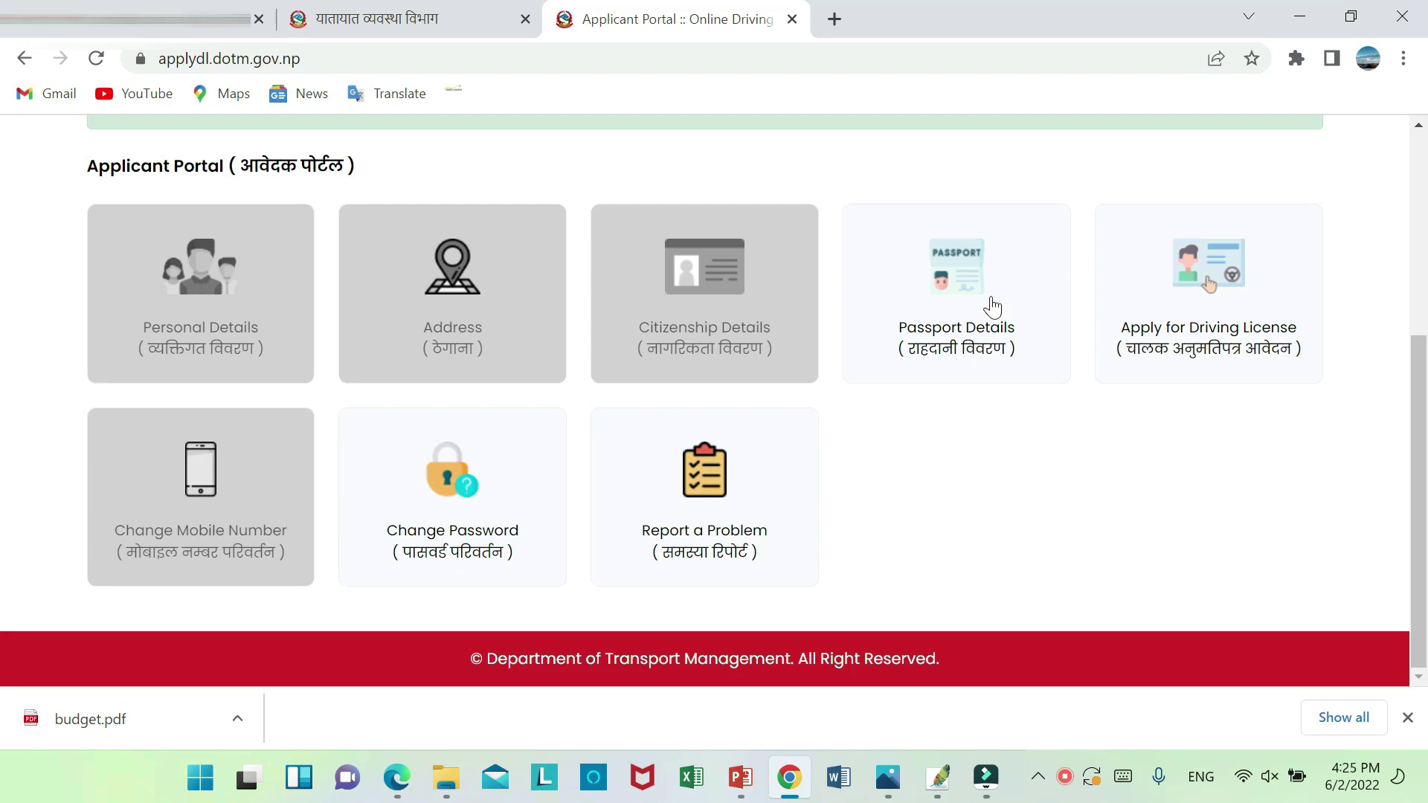
Start a new driving license application and agree to its terms and conditions
{"action": "left_click", "coordinate": [1234, 306]}
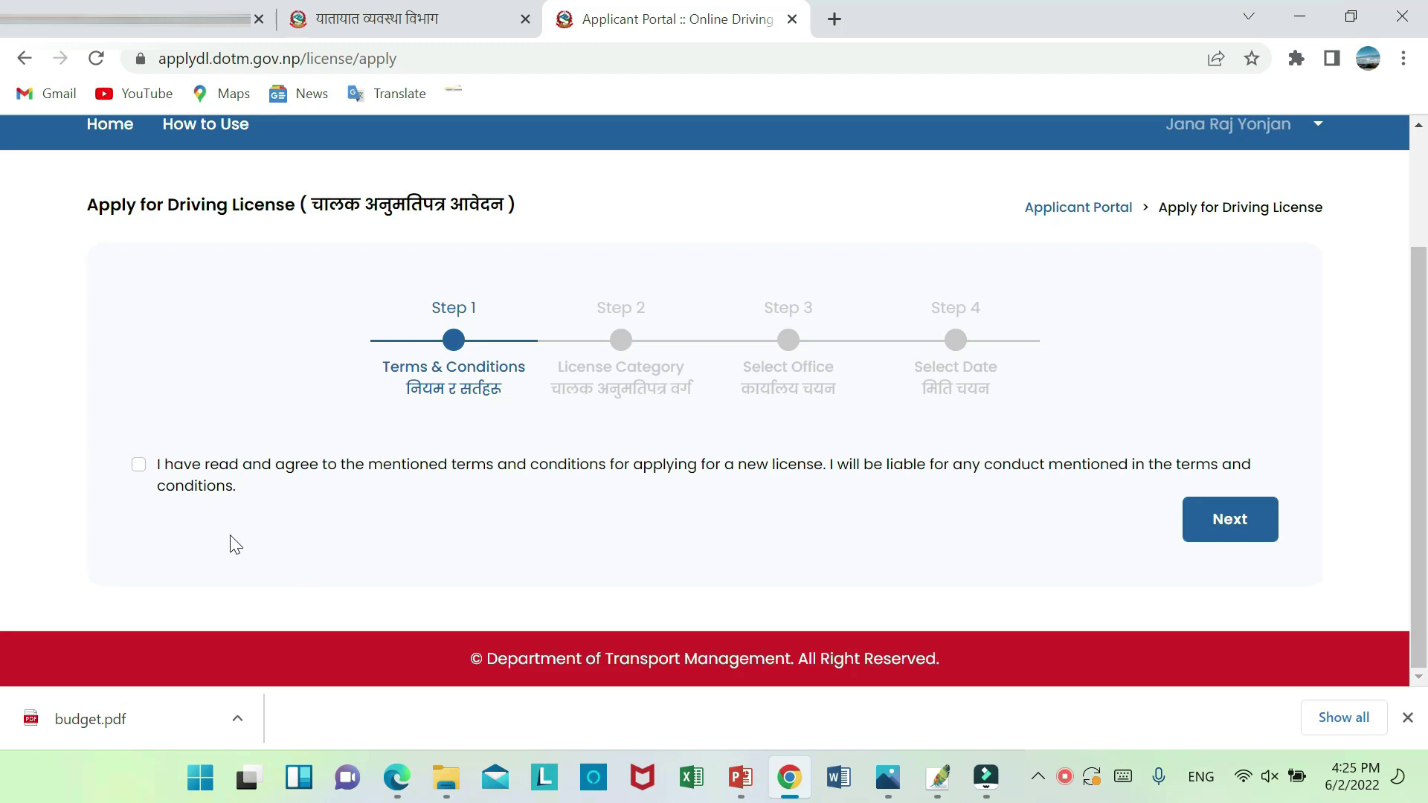
{"action": "left_click", "coordinate": [138, 464]}
{"action": "left_click", "coordinate": [1190, 528]}
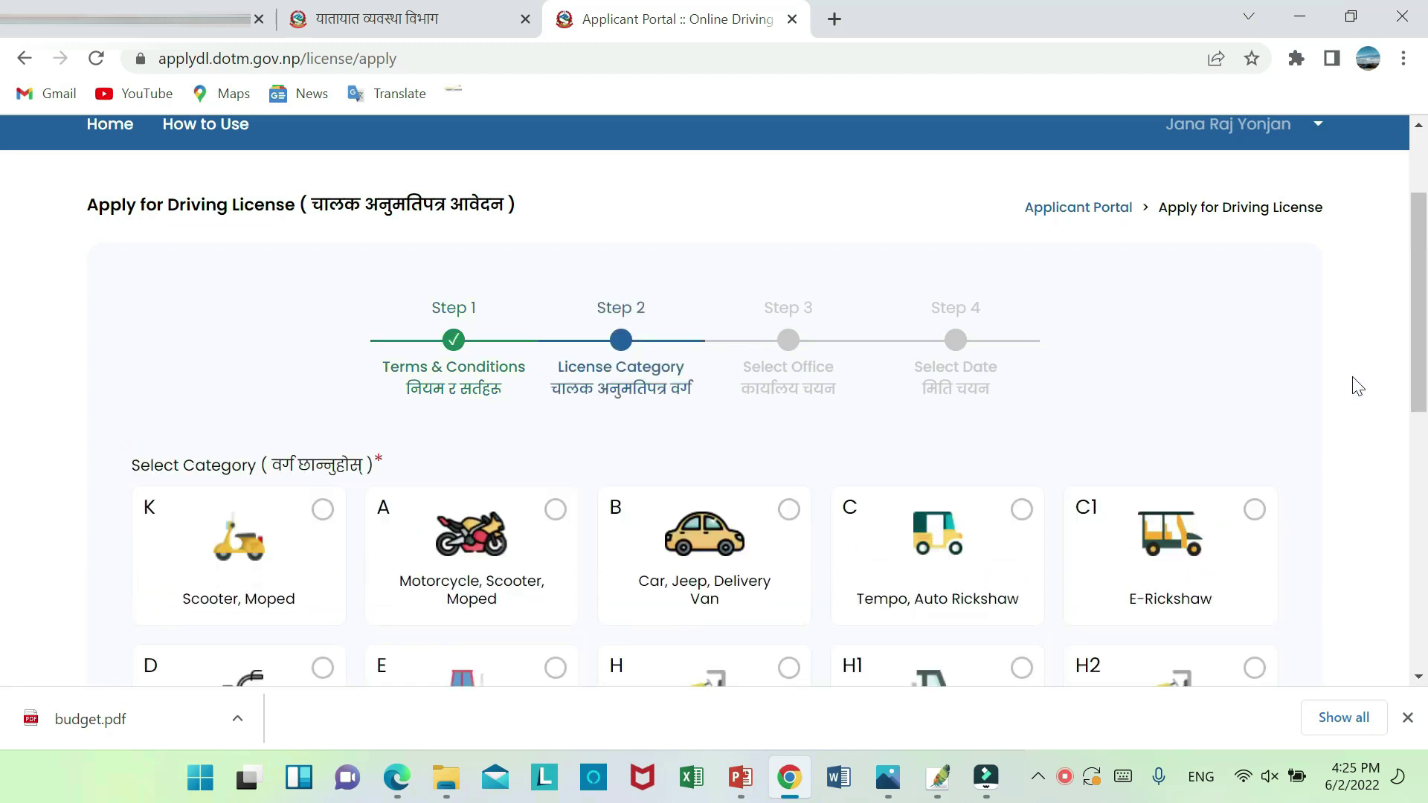
Select license category B (Car, Jeep, Delivery Van) instead of category A
{"action": "scroll", "coordinate": [6, 416], "scroll_direction": "down", "scroll_amount": 6}
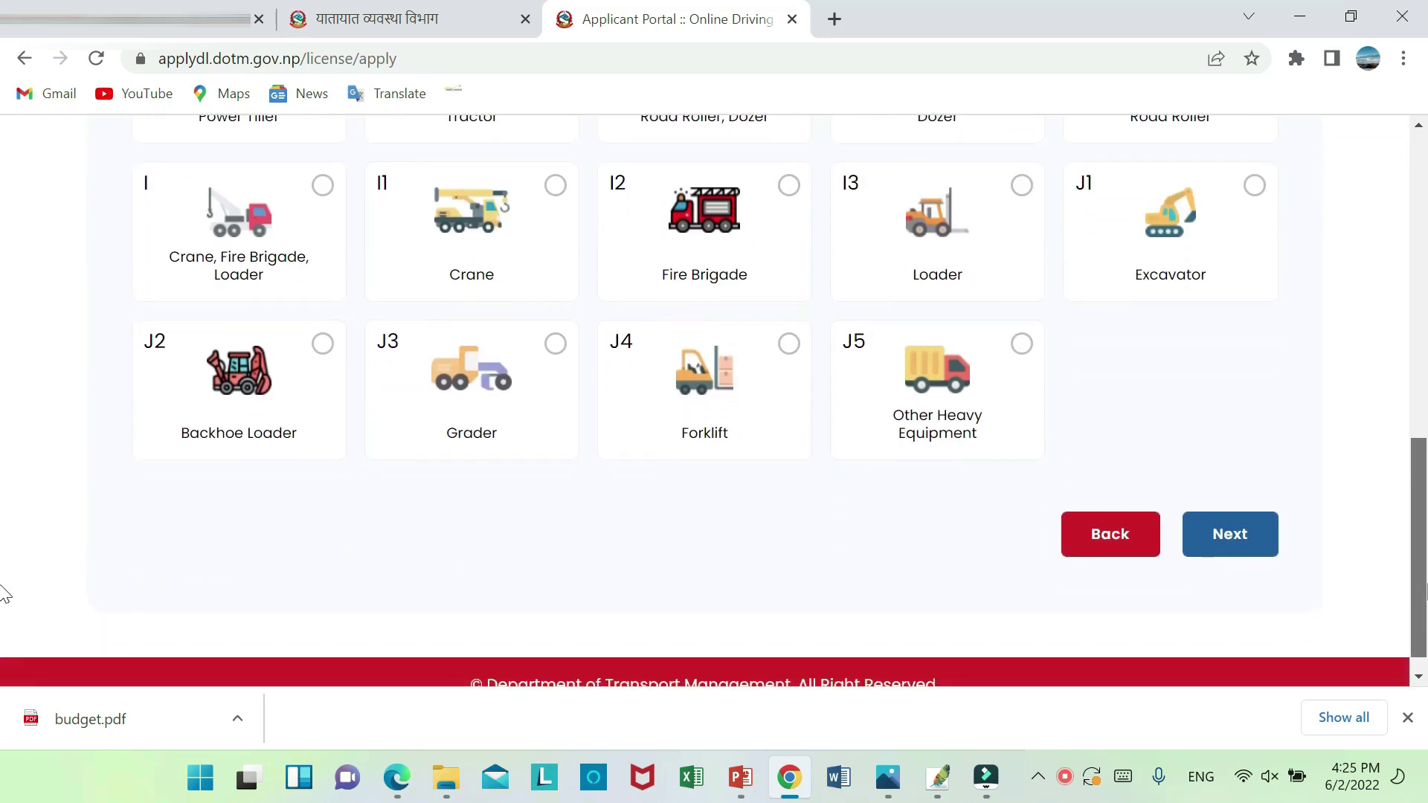
{"action": "scroll", "coordinate": [4, 593], "scroll_direction": "up", "scroll_amount": 2}
{"action": "scroll", "coordinate": [5, 535], "scroll_direction": "up", "scroll_amount": 9}
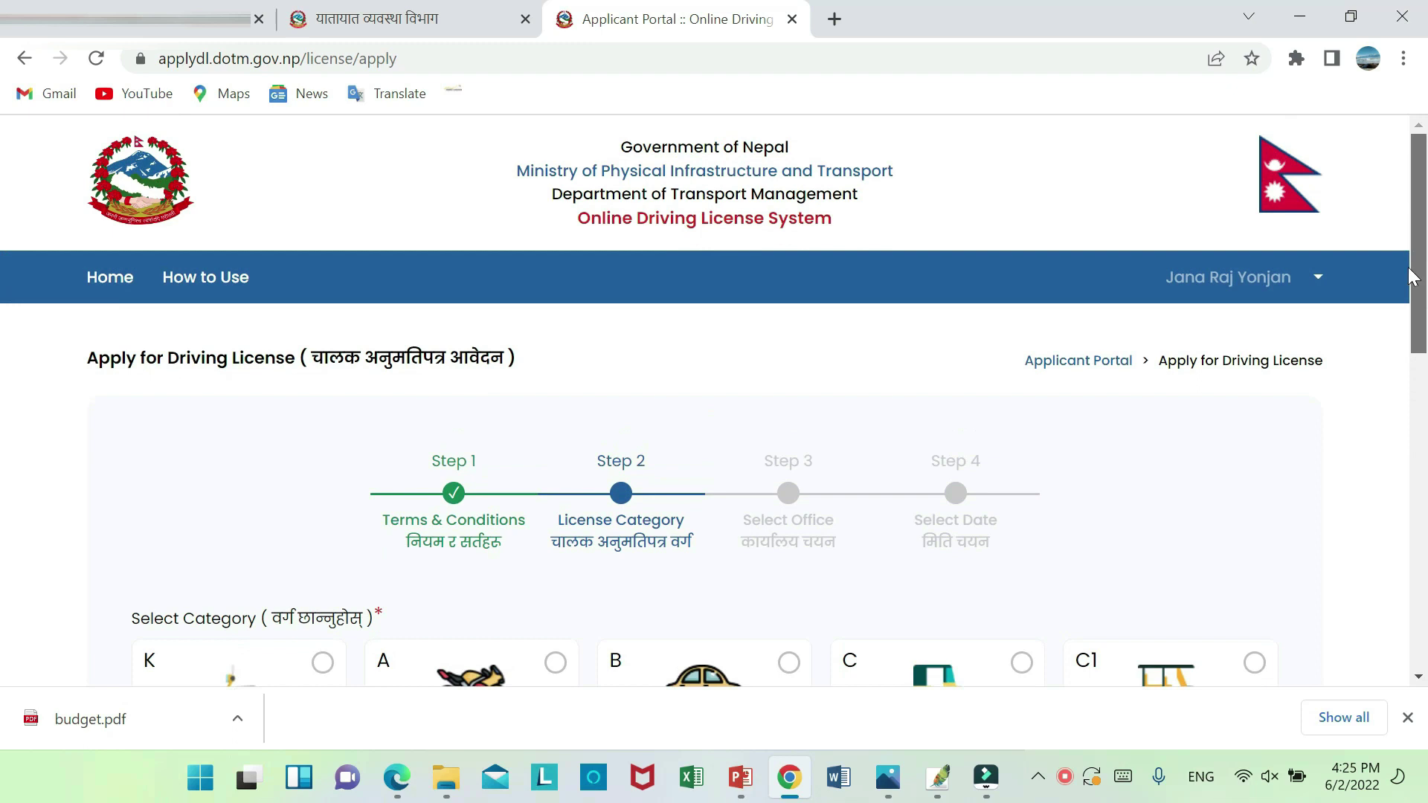
{"action": "left_click_drag", "start_coordinate": [1408, 281], "coordinate": [1392, 421]}
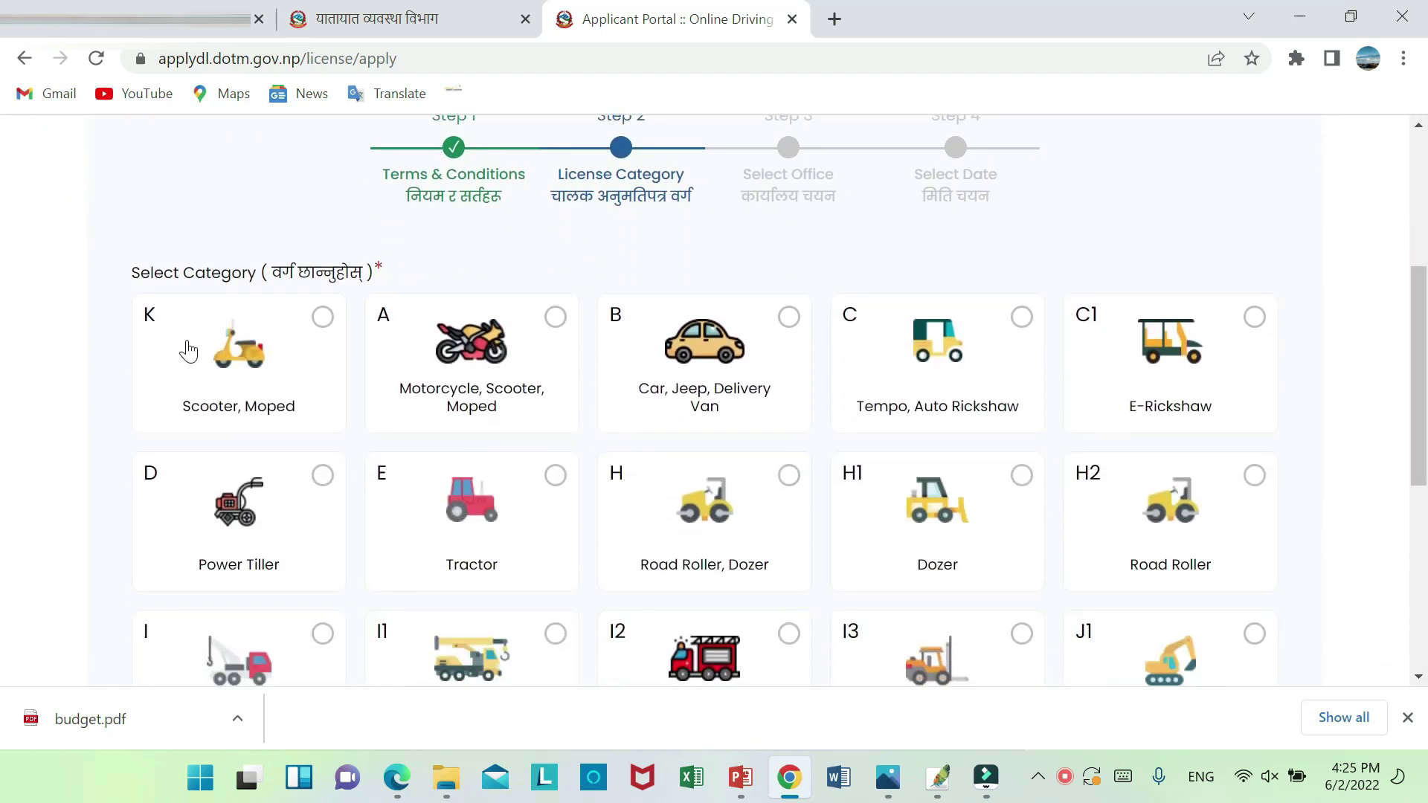
{"action": "left_click", "coordinate": [556, 319]}
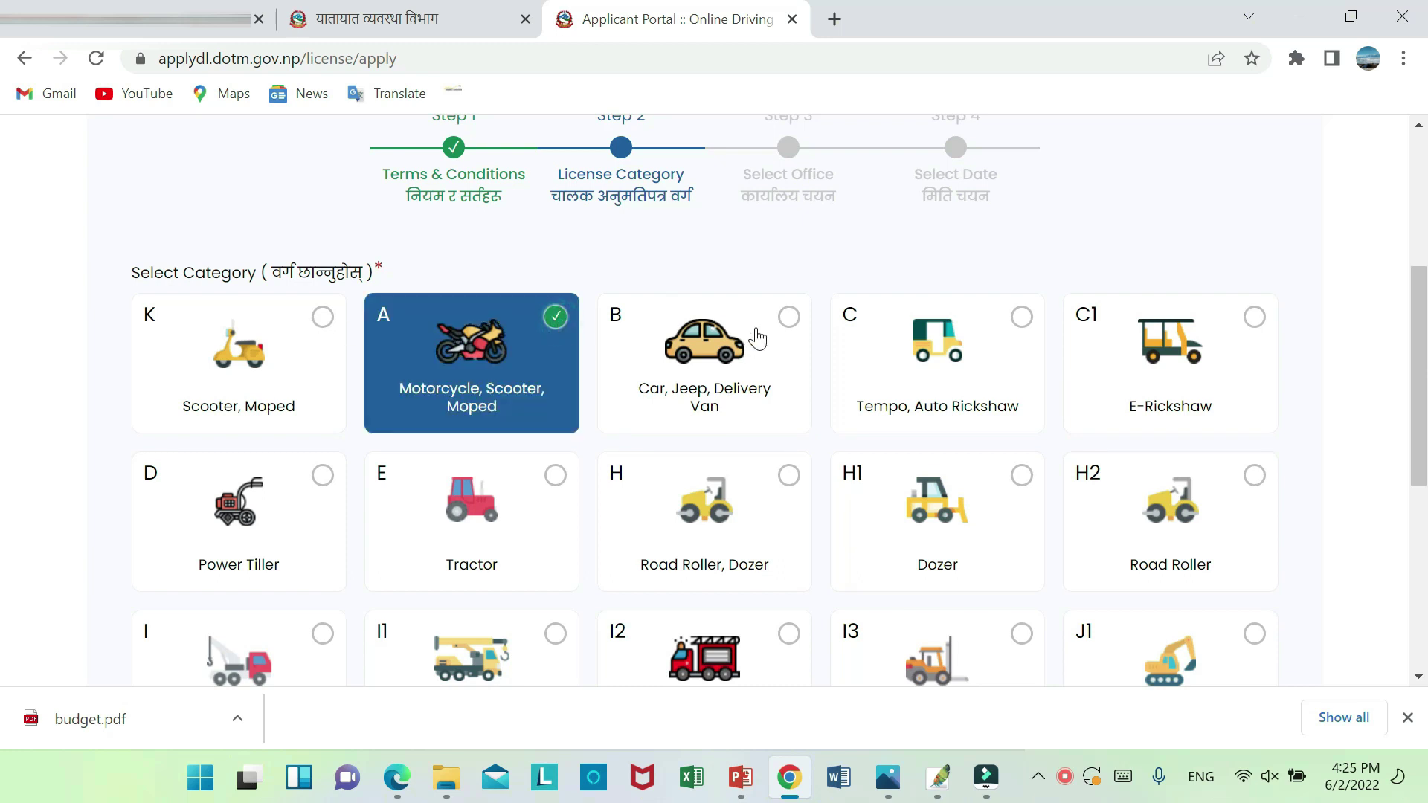
{"action": "left_click", "coordinate": [788, 318]}
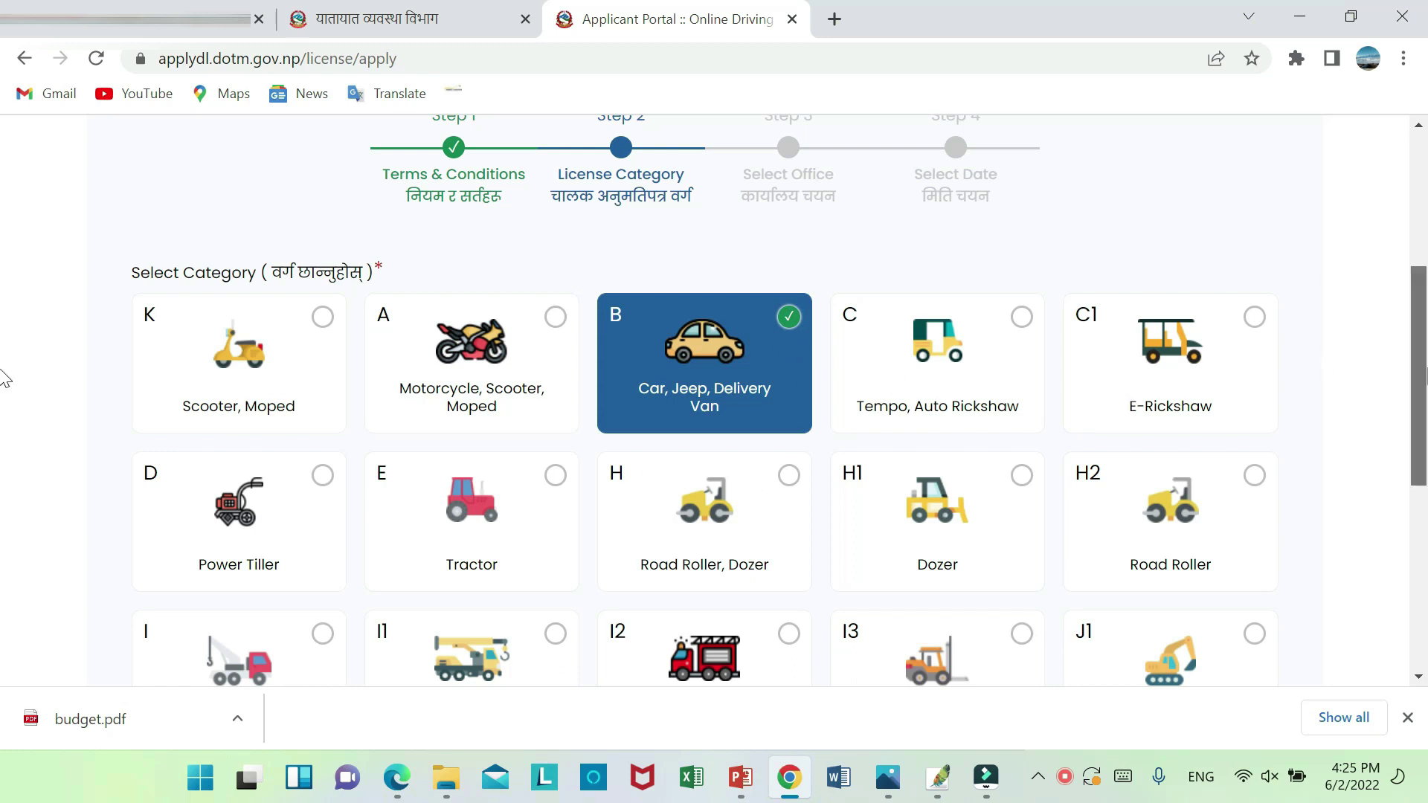
{"action": "scroll", "coordinate": [1393, 510], "scroll_direction": "down", "scroll_amount": 5}
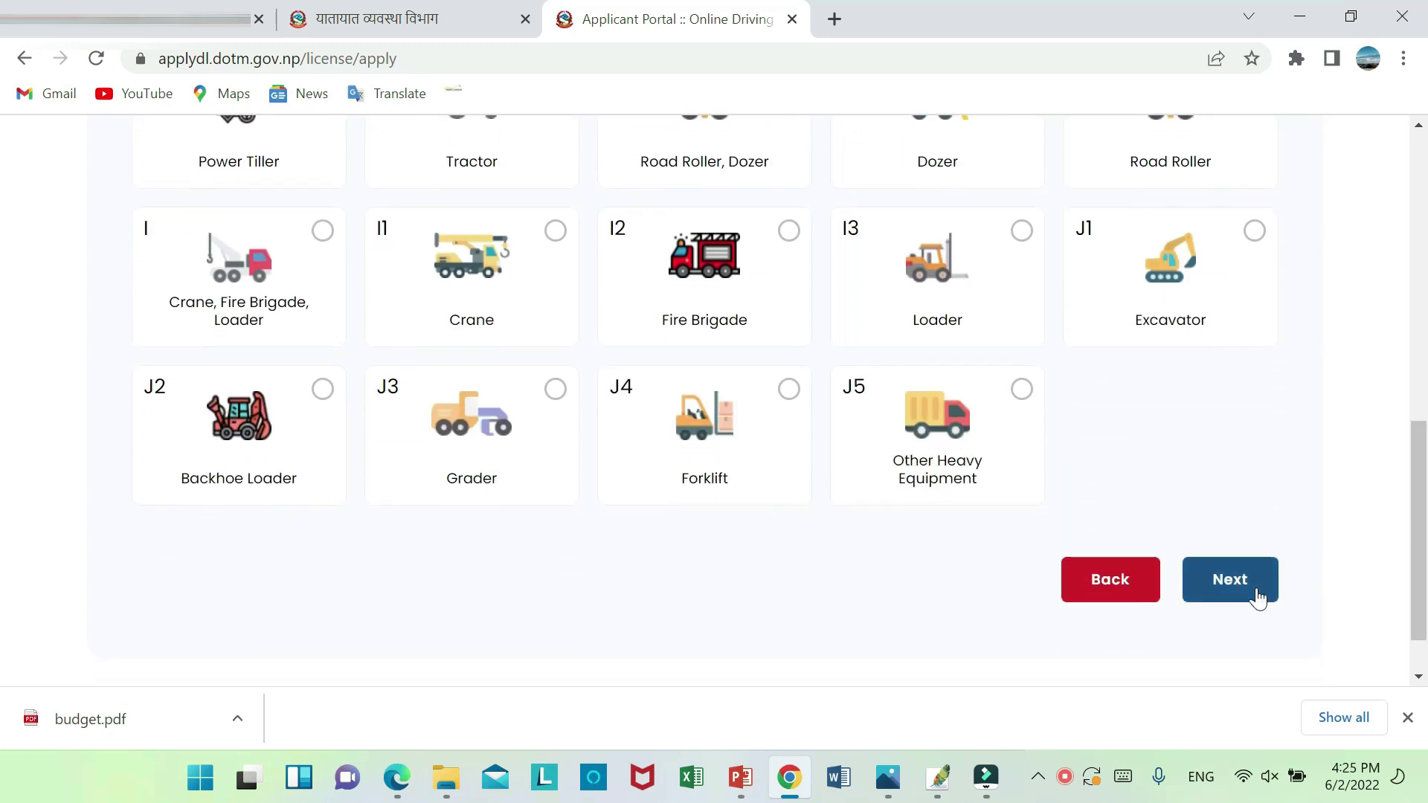
Choose Bagmati province and Transport Management Office, Lalitpur, leaving Apply for Urgent unticked
{"action": "left_click", "coordinate": [1256, 592]}
{"action": "scroll", "coordinate": [3, 493], "scroll_direction": "up", "scroll_amount": 2}
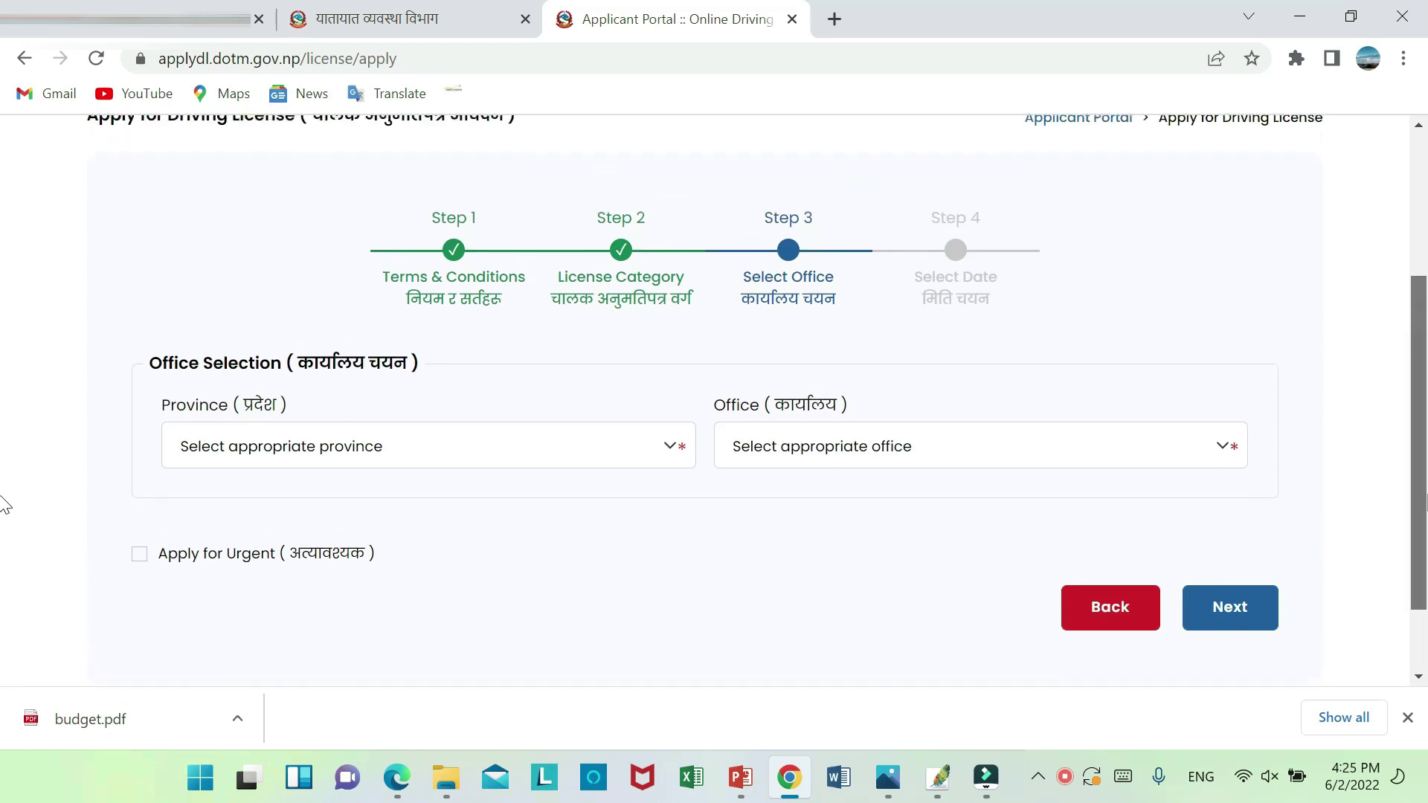
{"action": "scroll", "coordinate": [1418, 516], "scroll_direction": "down", "scroll_amount": 1}
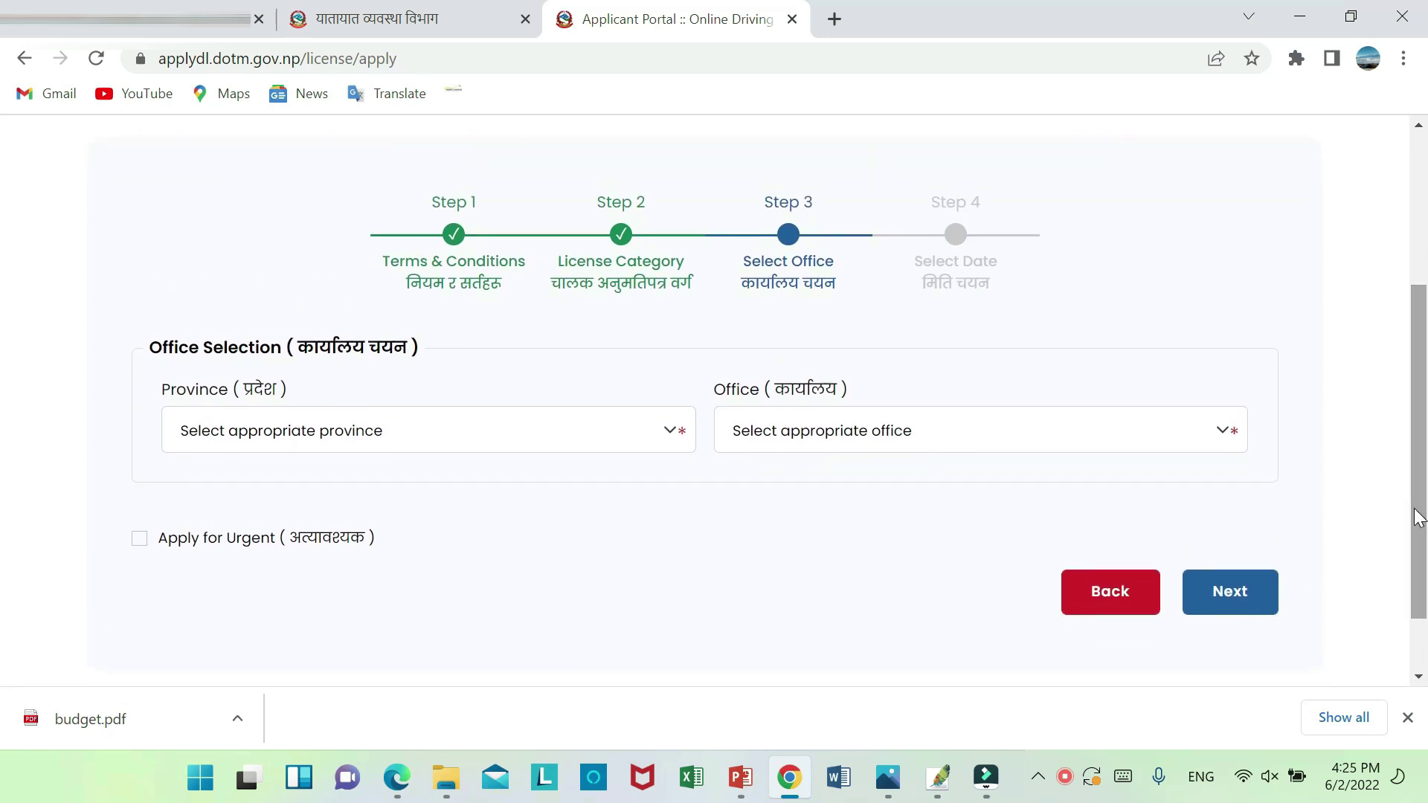
{"action": "left_click", "coordinate": [669, 433]}
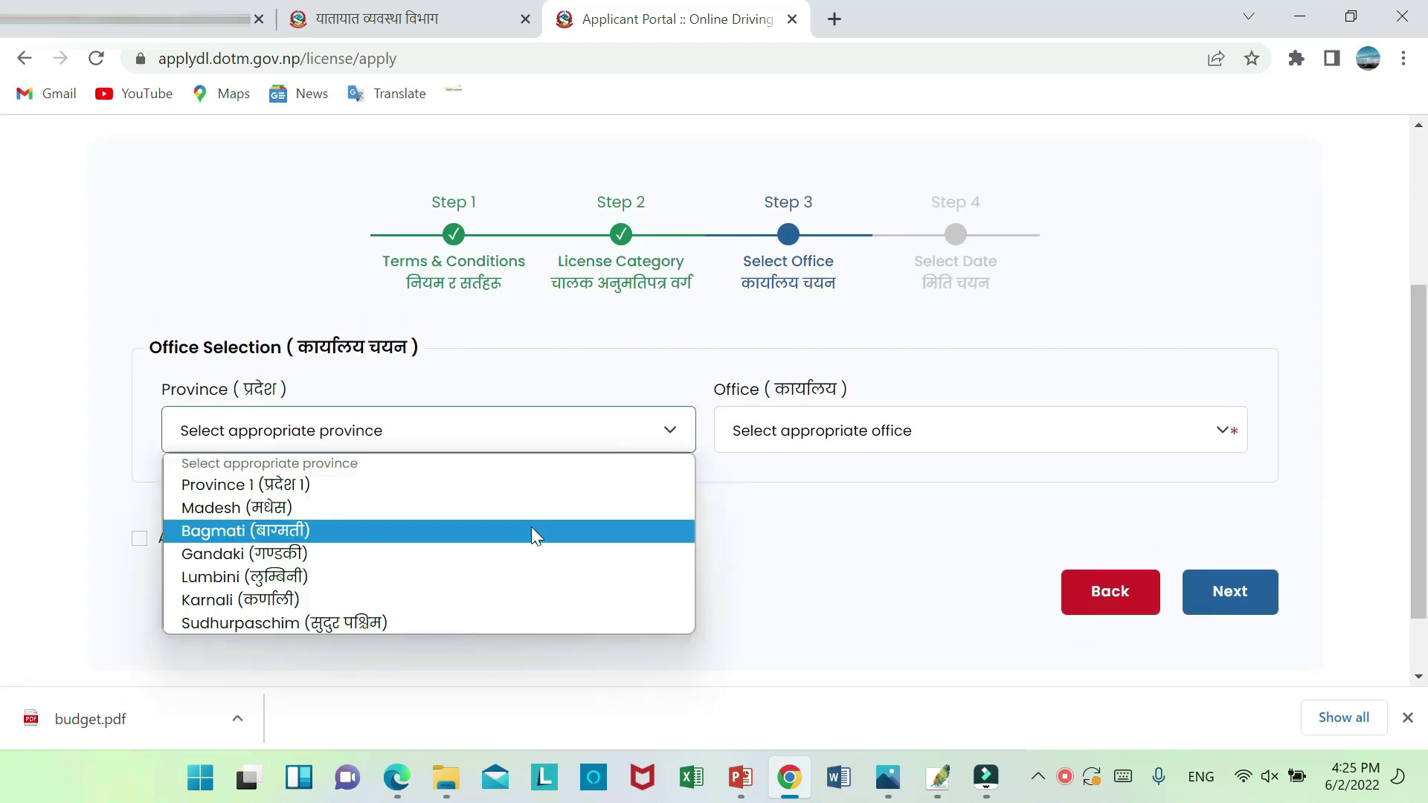
{"action": "left_click", "coordinate": [531, 532]}
{"action": "left_click", "coordinate": [862, 445]}
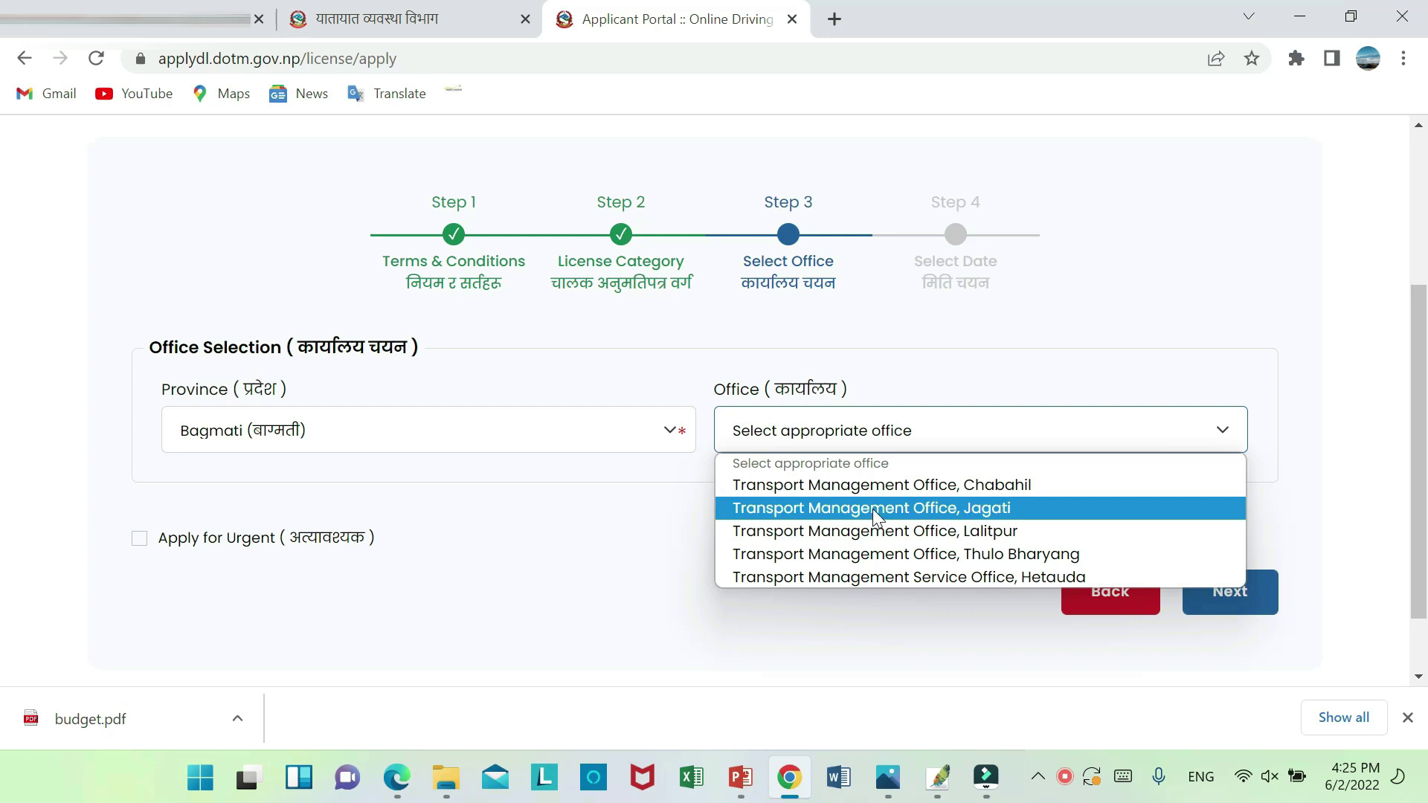
{"action": "left_click", "coordinate": [871, 528]}
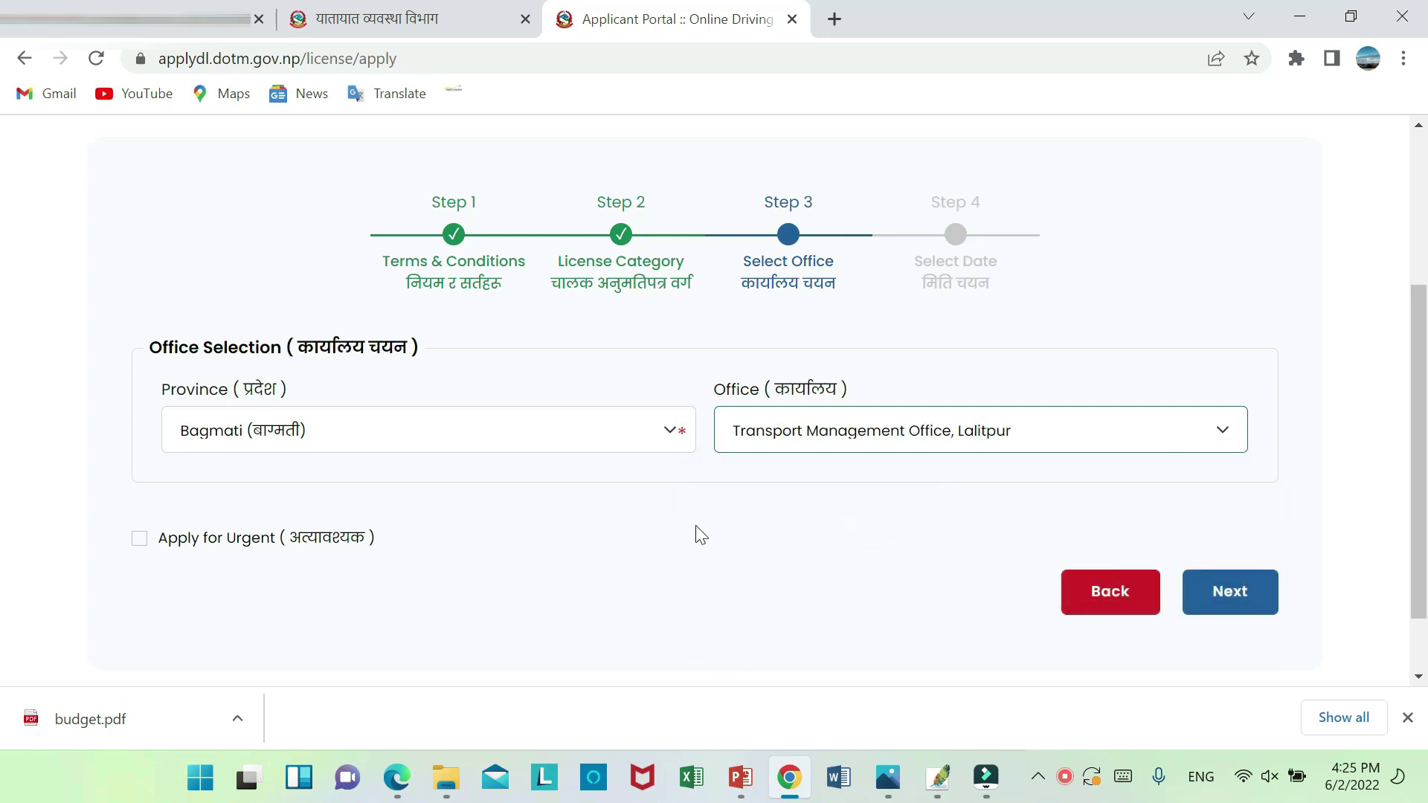
{"action": "left_click", "coordinate": [139, 540]}
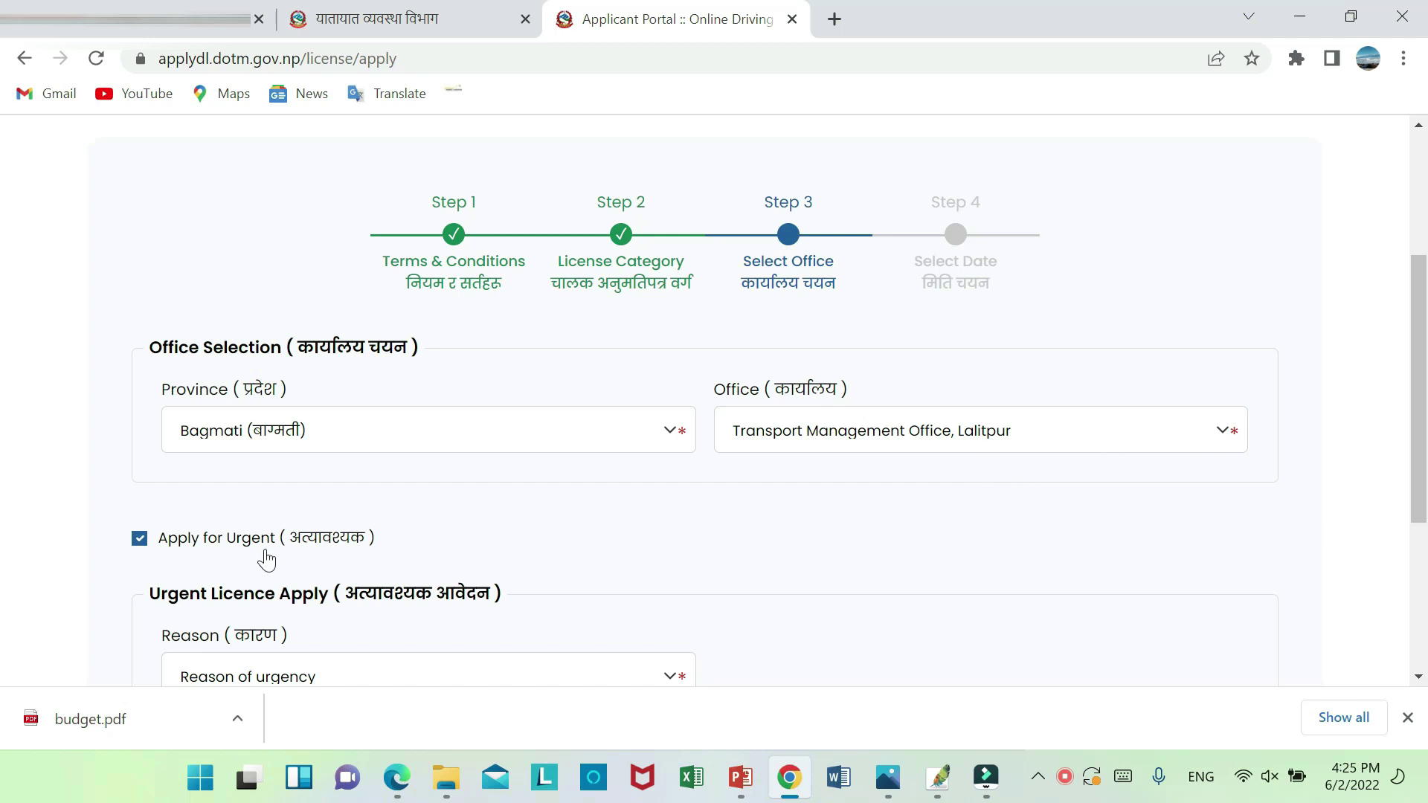
{"action": "left_click", "coordinate": [140, 539]}
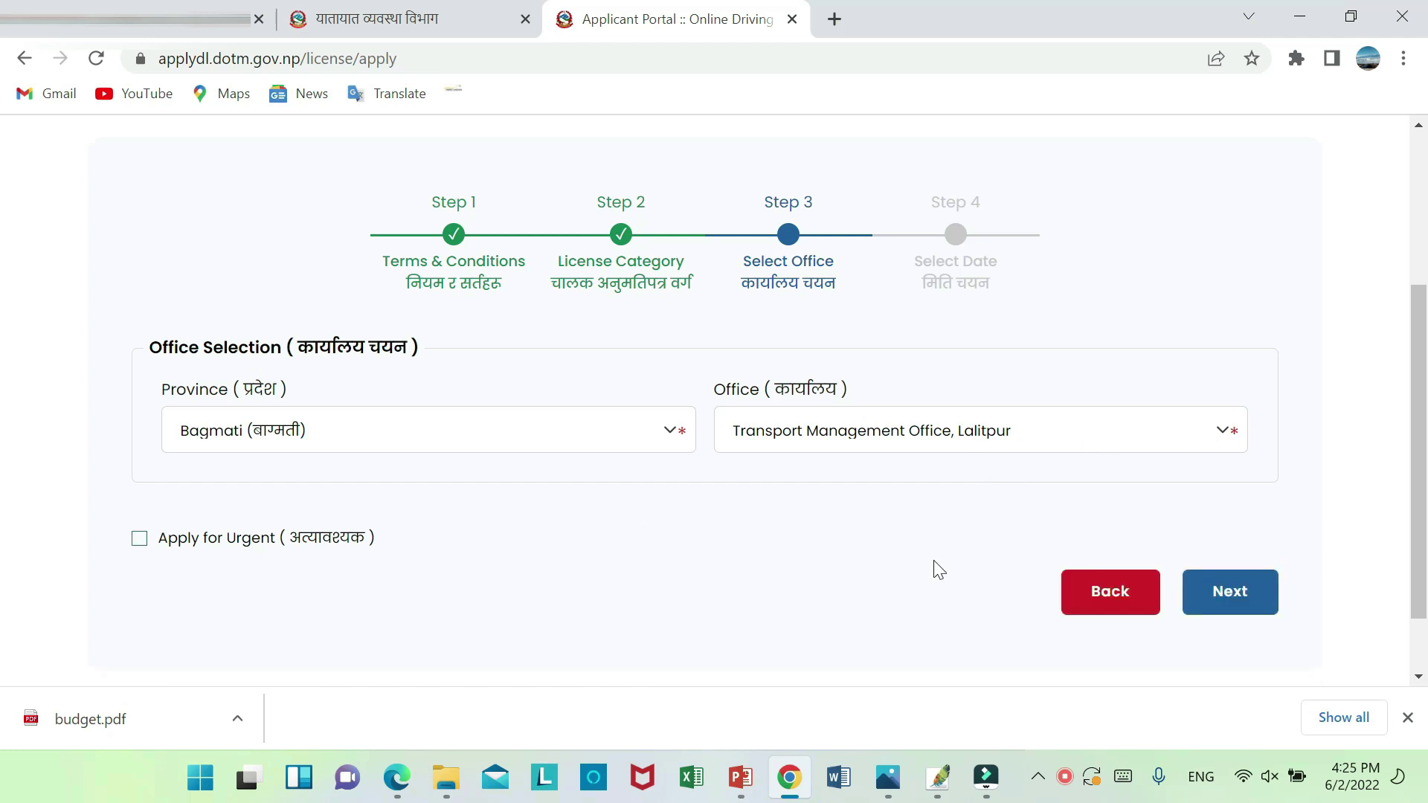
{"action": "left_click", "coordinate": [1236, 595]}
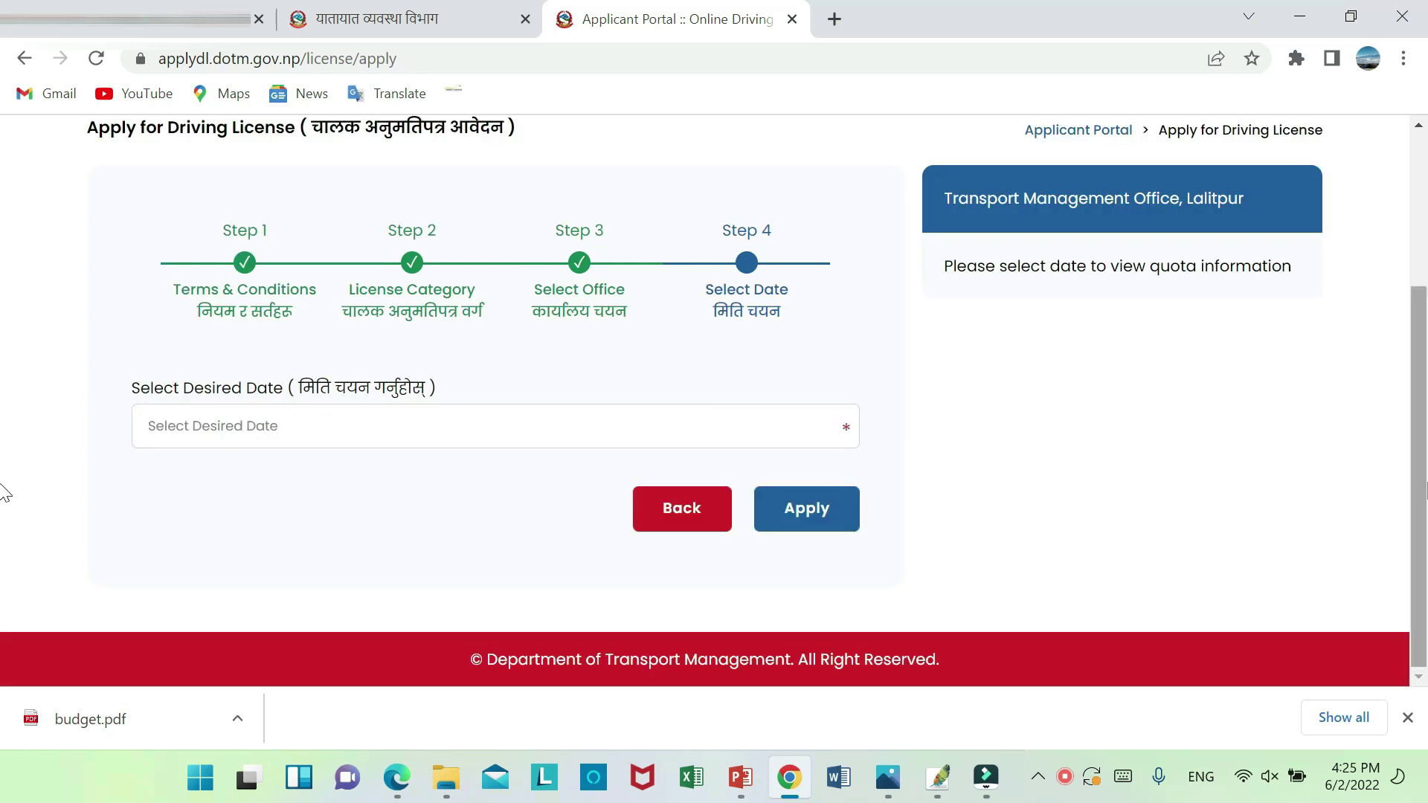
{"action": "scroll", "coordinate": [1, 484], "scroll_direction": "up", "scroll_amount": 1}
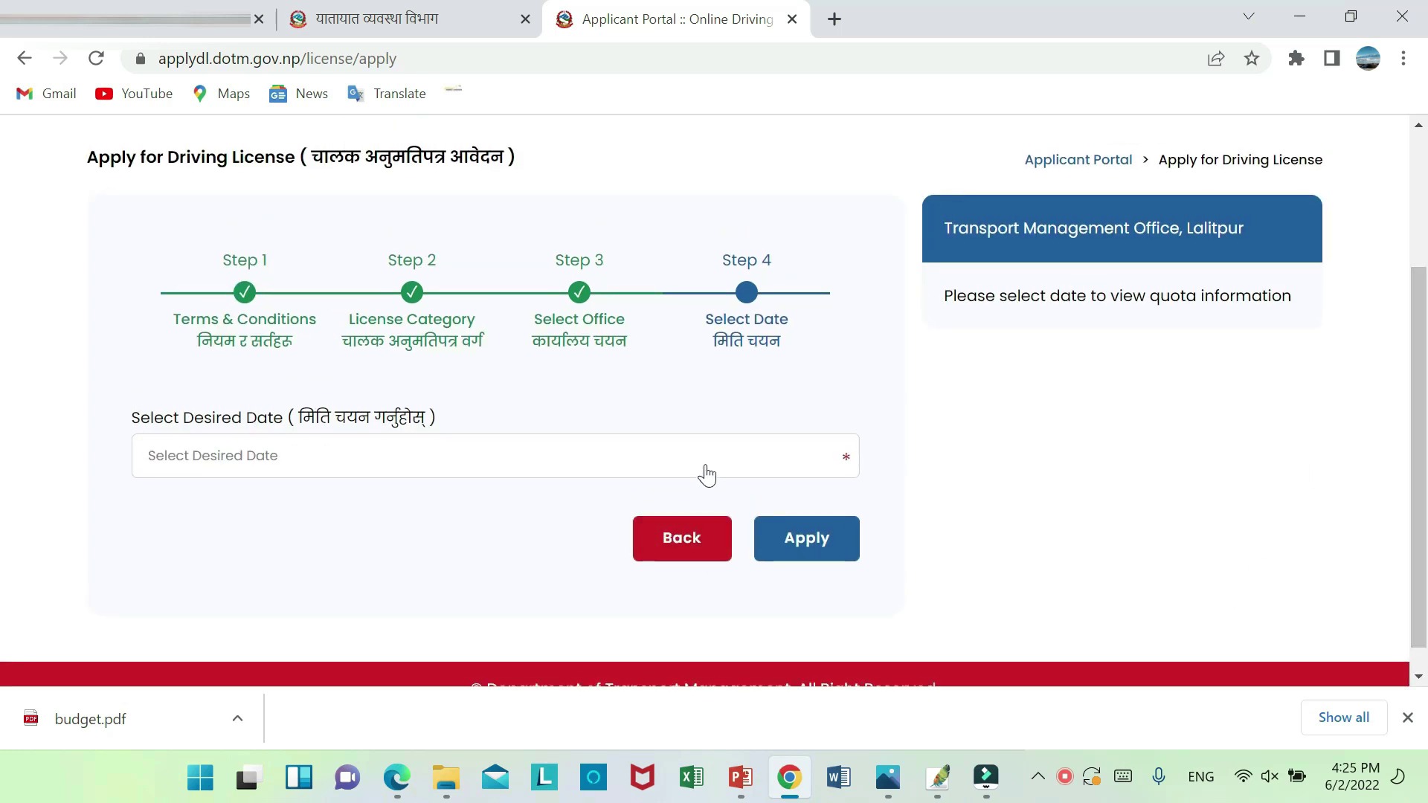
{"action": "left_click", "coordinate": [706, 476]}
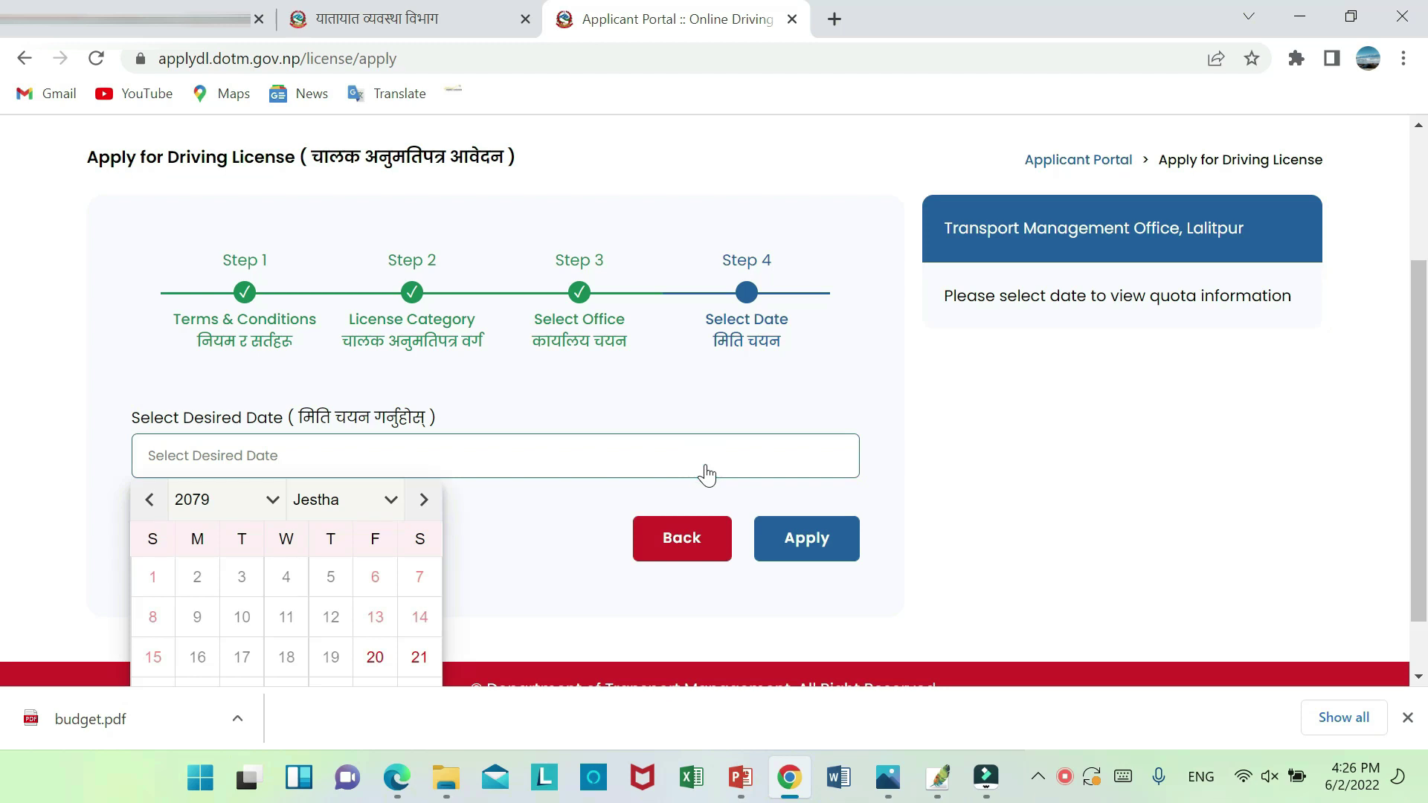
{"action": "scroll", "coordinate": [3, 416], "scroll_direction": "down", "scroll_amount": 1}
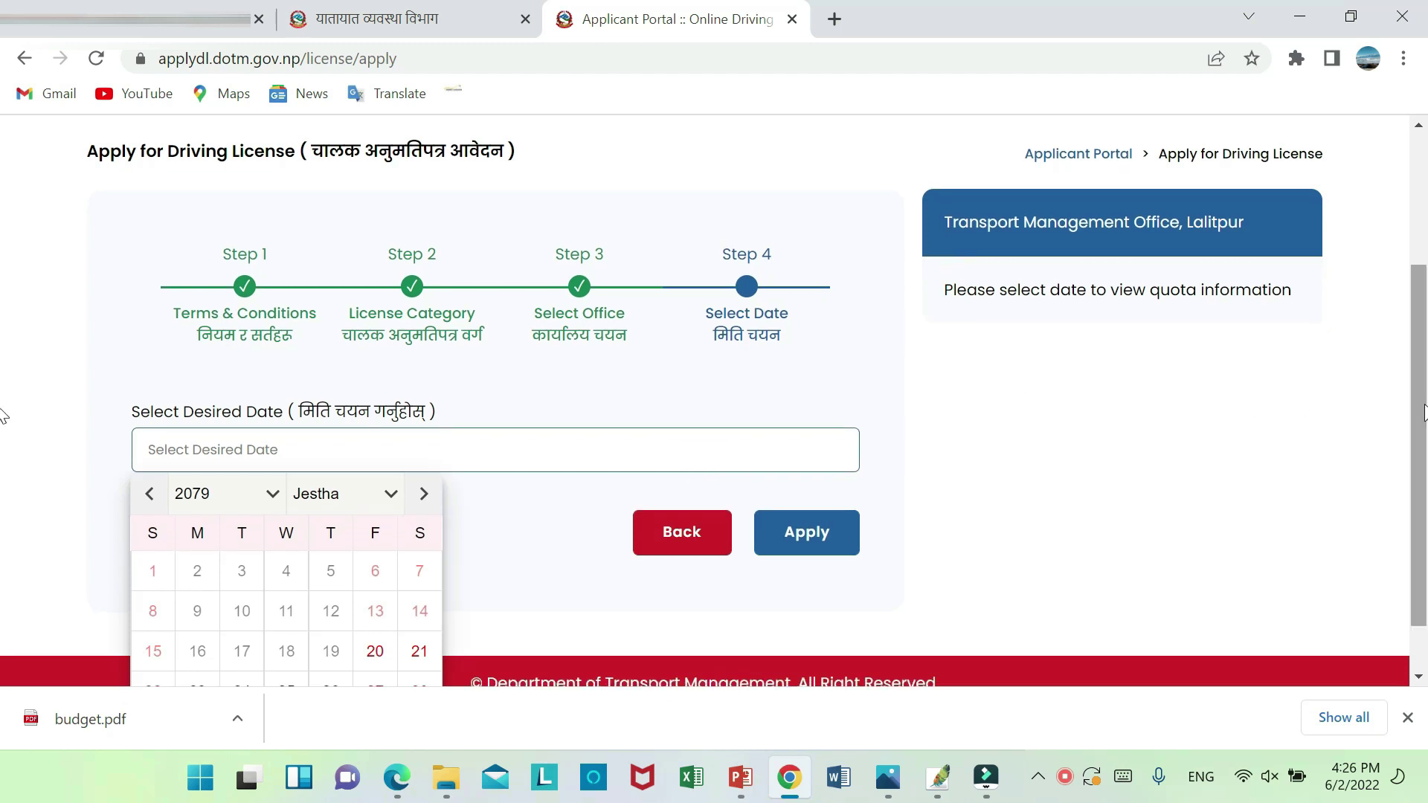
{"action": "left_click", "coordinate": [939, 383]}
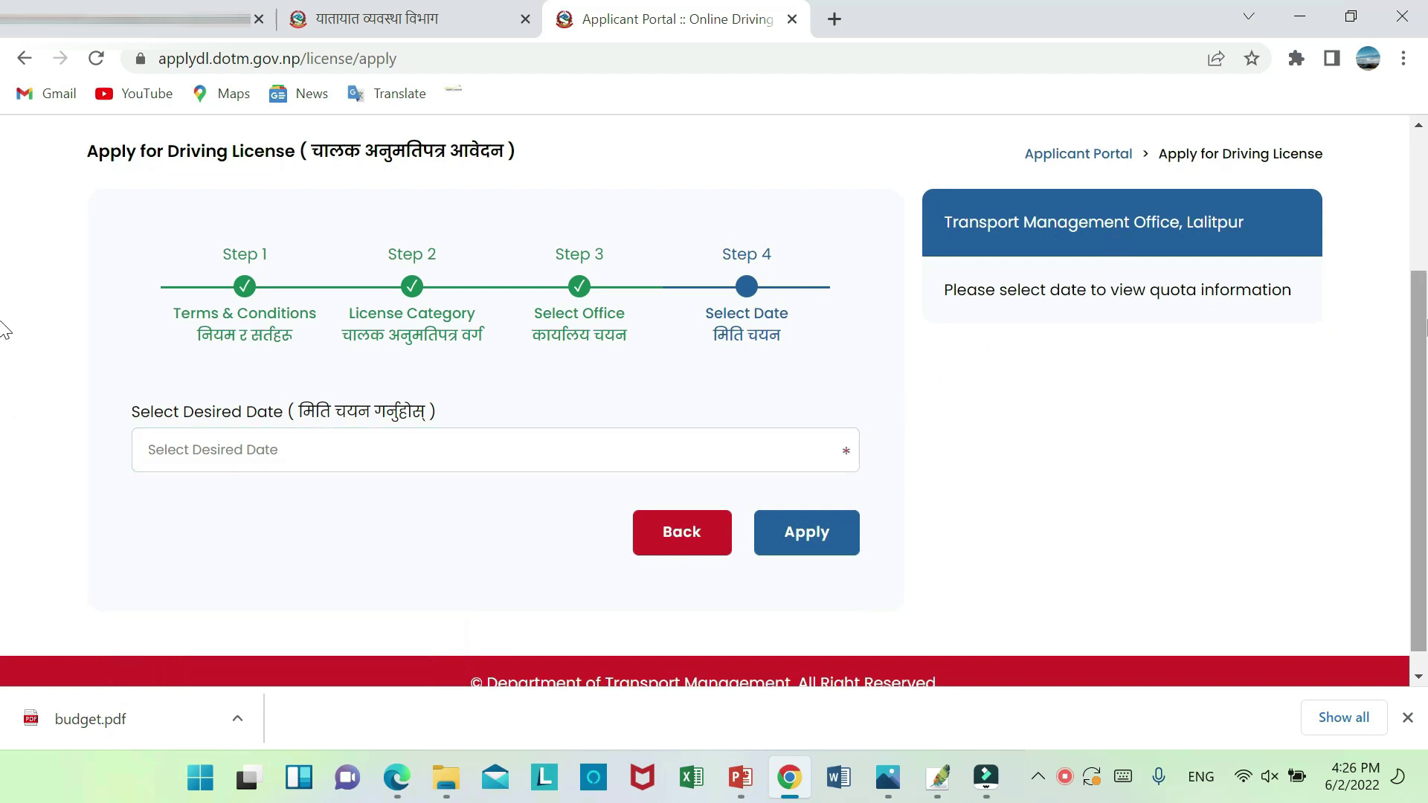
{"action": "scroll", "coordinate": [3, 328], "scroll_direction": "up", "scroll_amount": 2}
{"action": "scroll", "coordinate": [1381, 409], "scroll_direction": "down", "scroll_amount": 3}
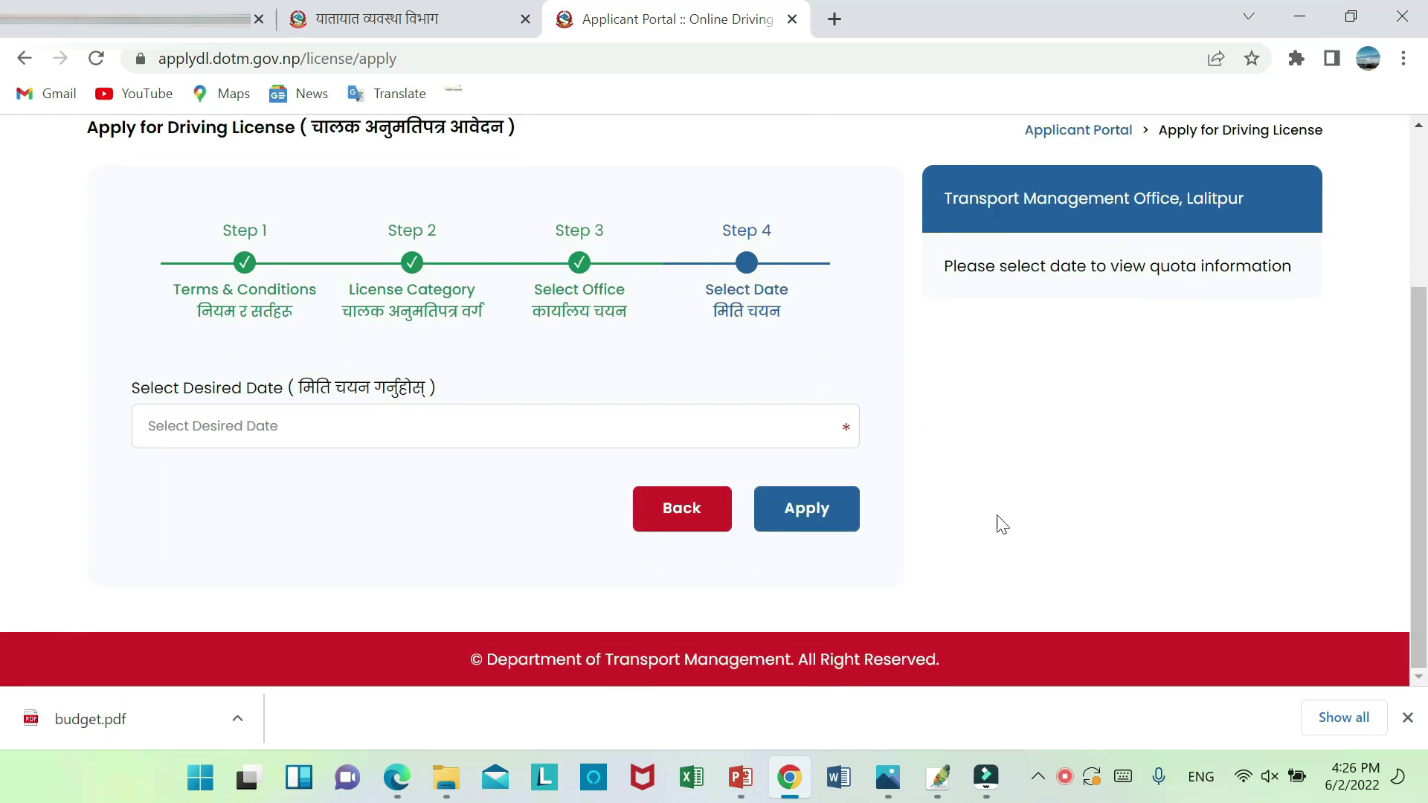
{"action": "left_click", "coordinate": [782, 437]}
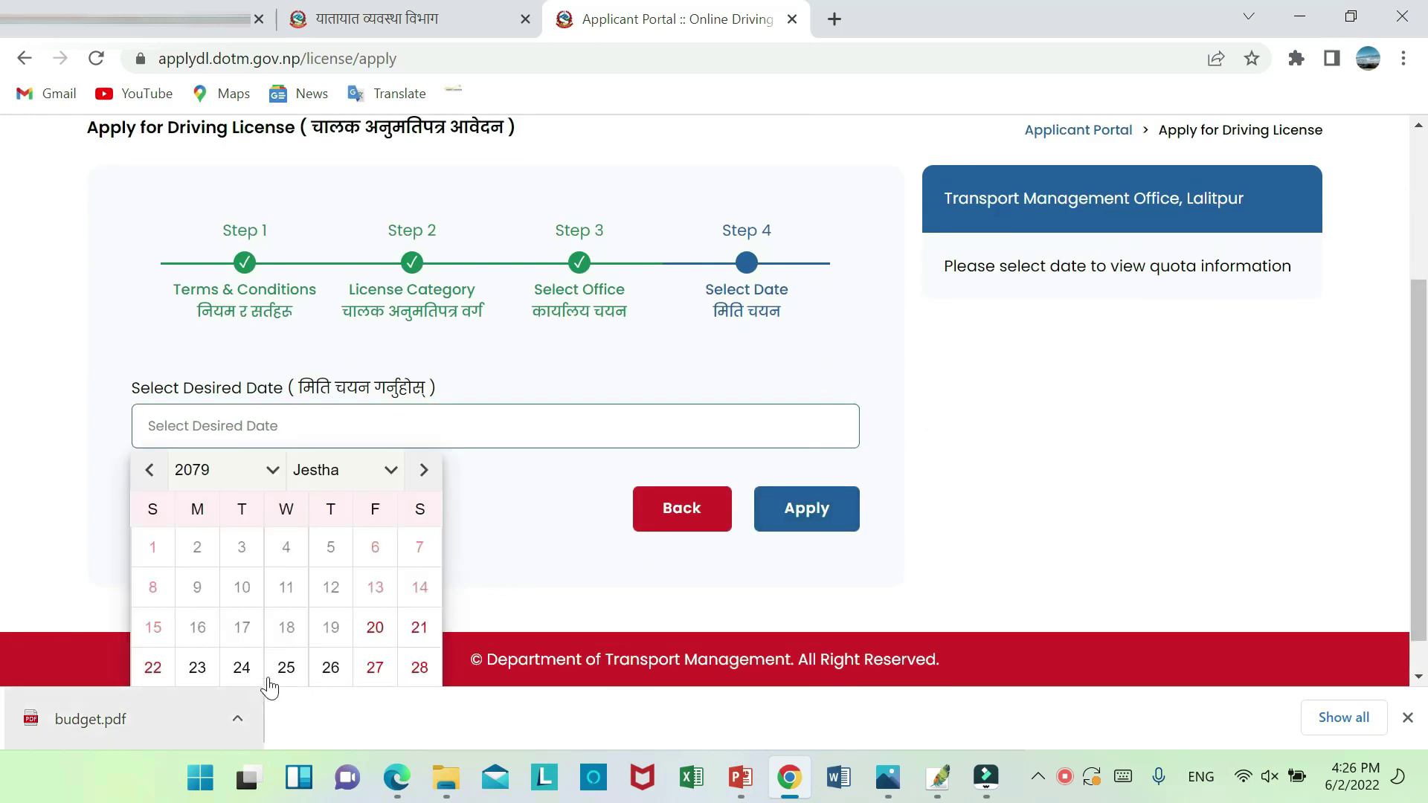
{"action": "left_click", "coordinate": [337, 673]}
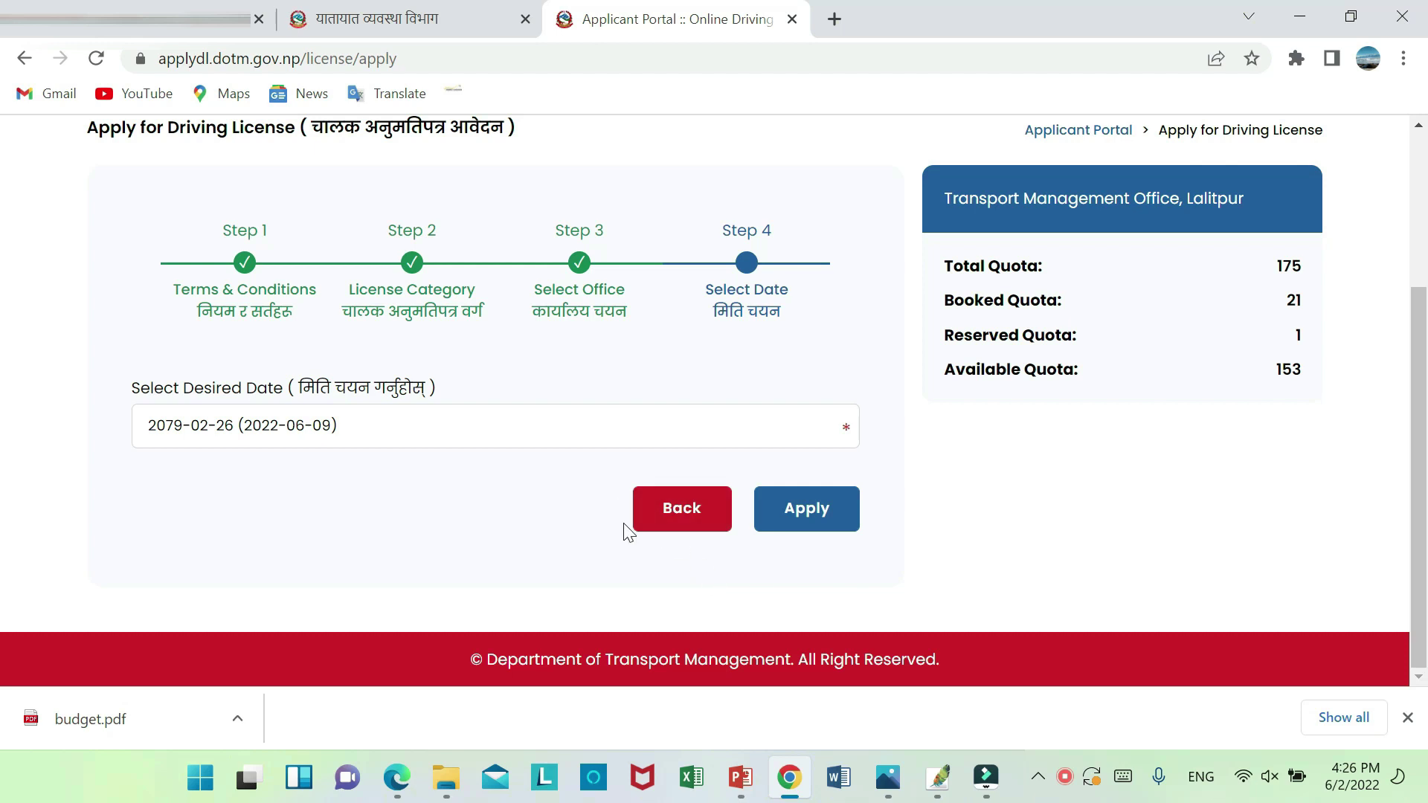
{"action": "left_click", "coordinate": [800, 529]}
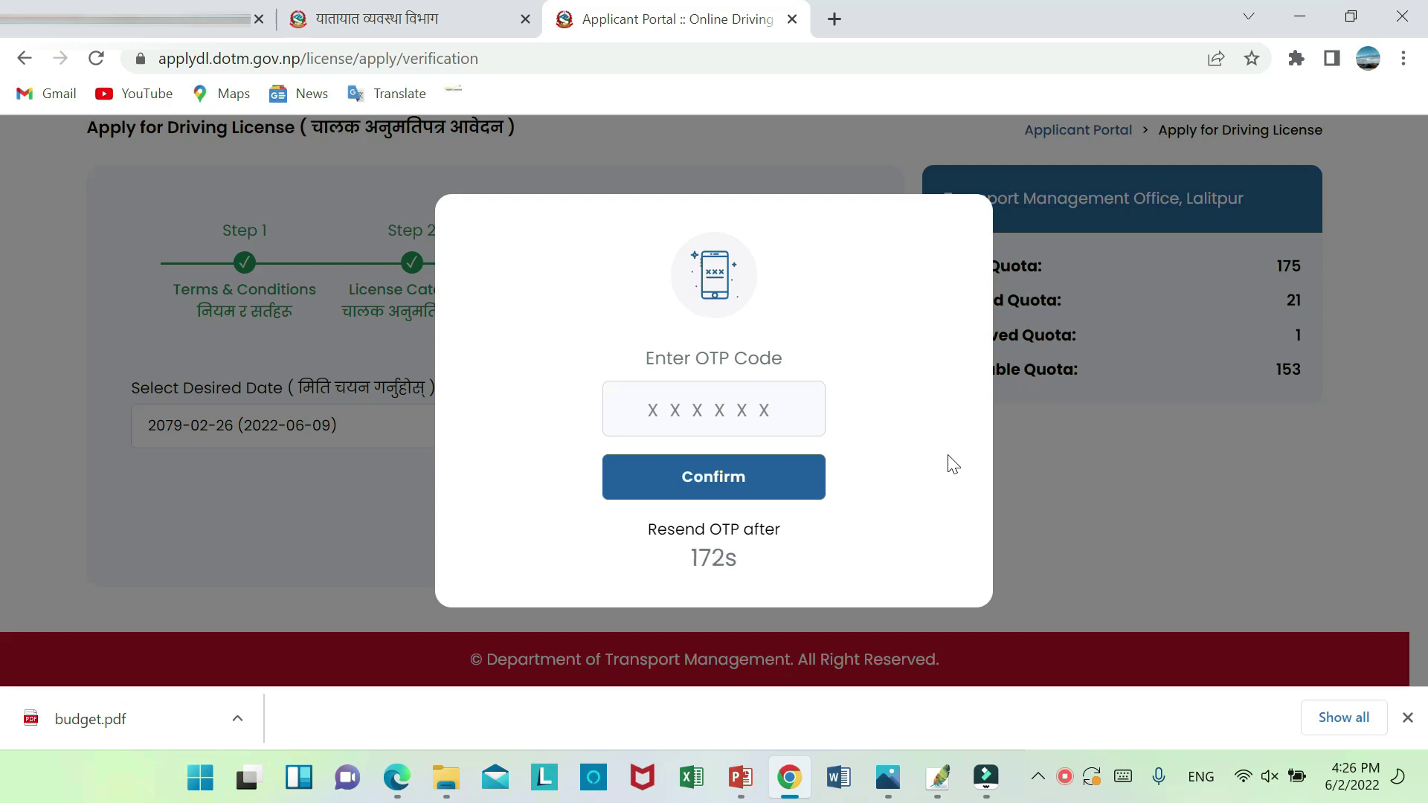
Enter the six-digit OTP verification code and confirm it
{"action": "left_click", "coordinate": [718, 409]}
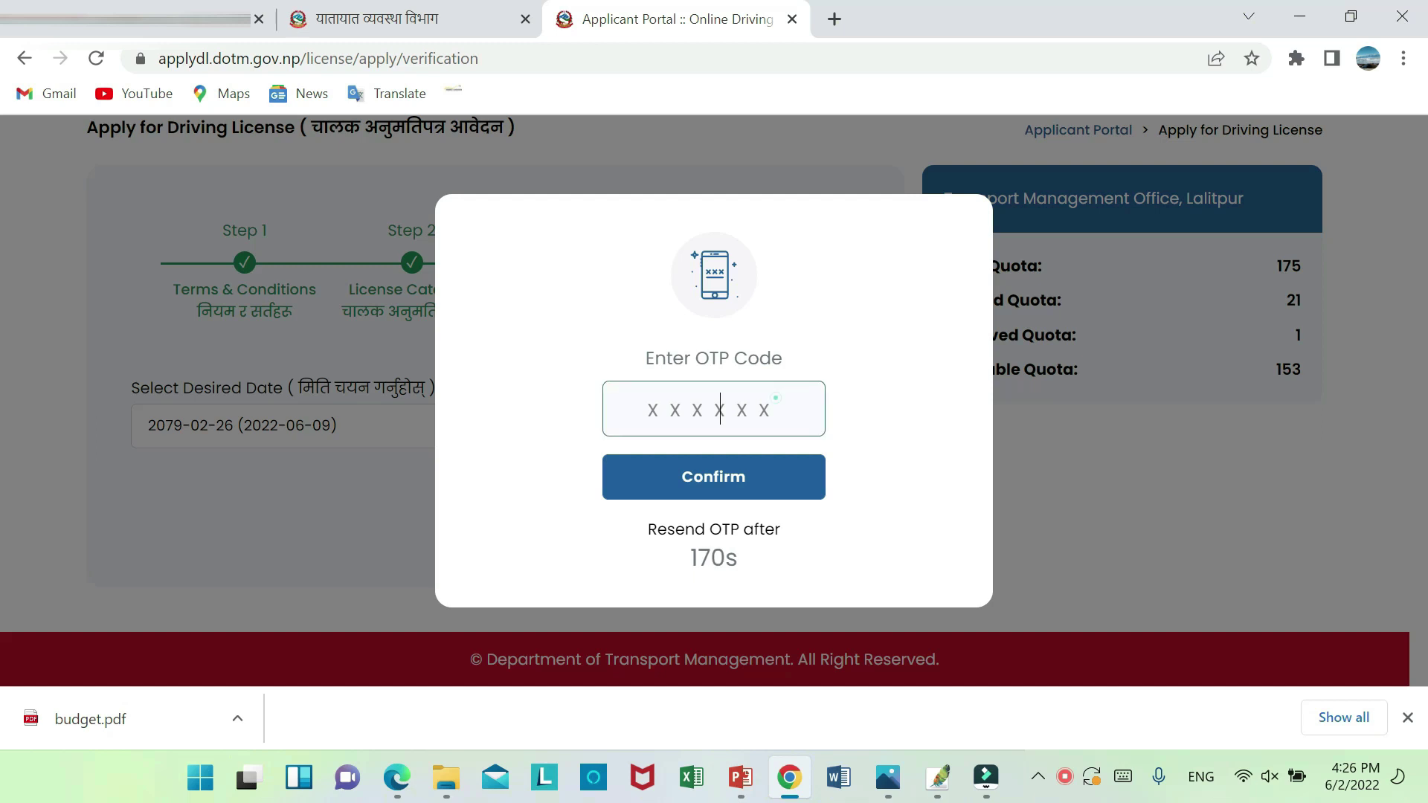
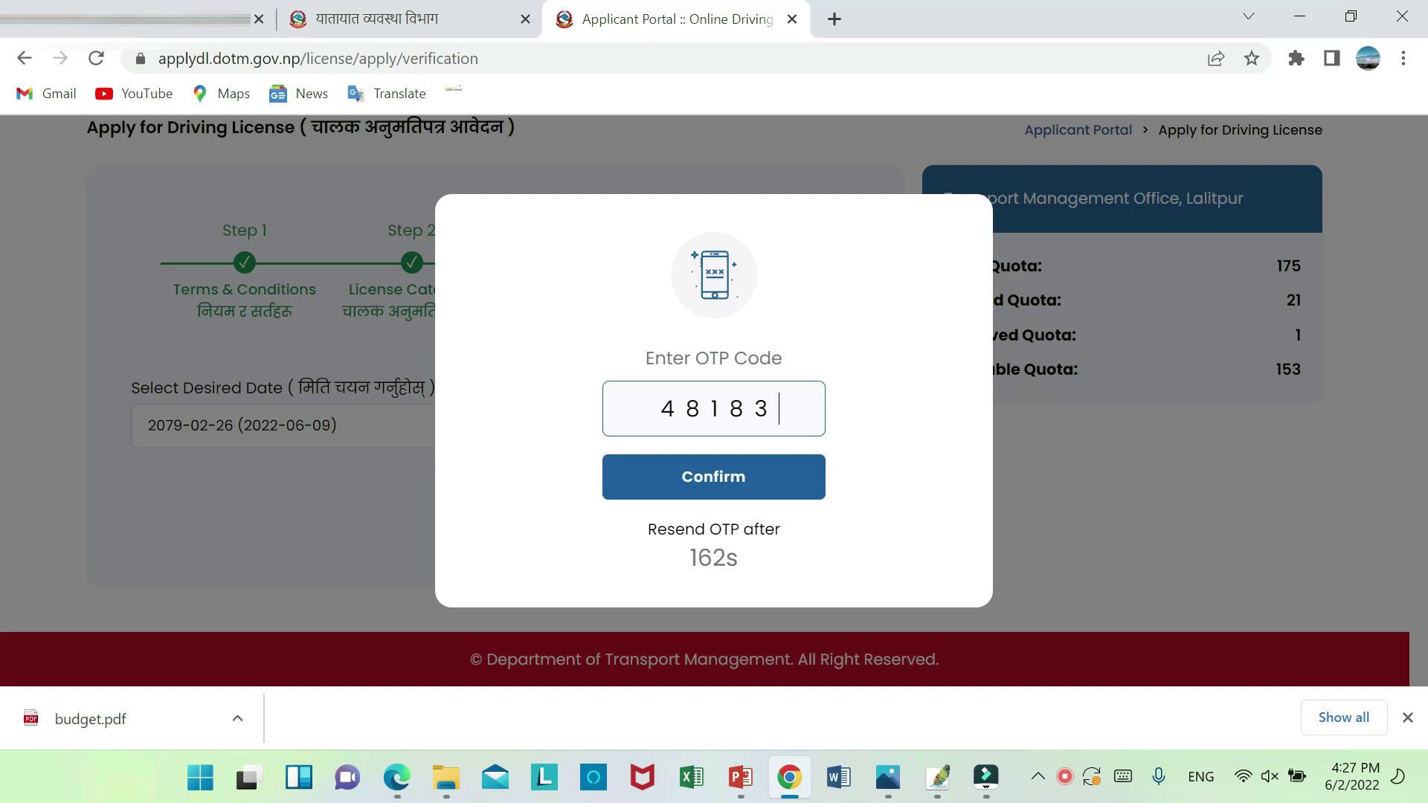
{"action": "left_click", "coordinate": [705, 482]}
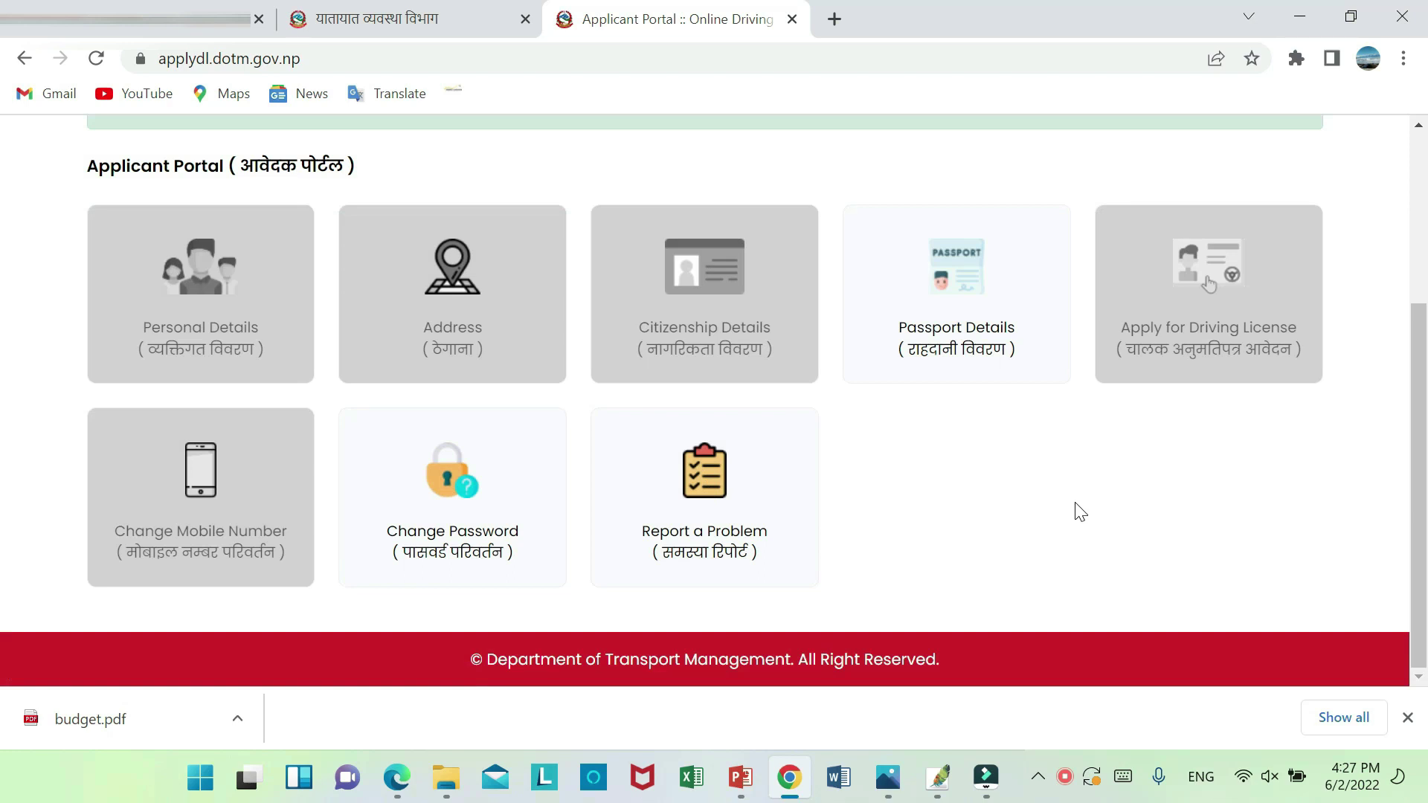
{"action": "left_click_drag", "start_coordinate": [1405, 459], "coordinate": [4, 277]}
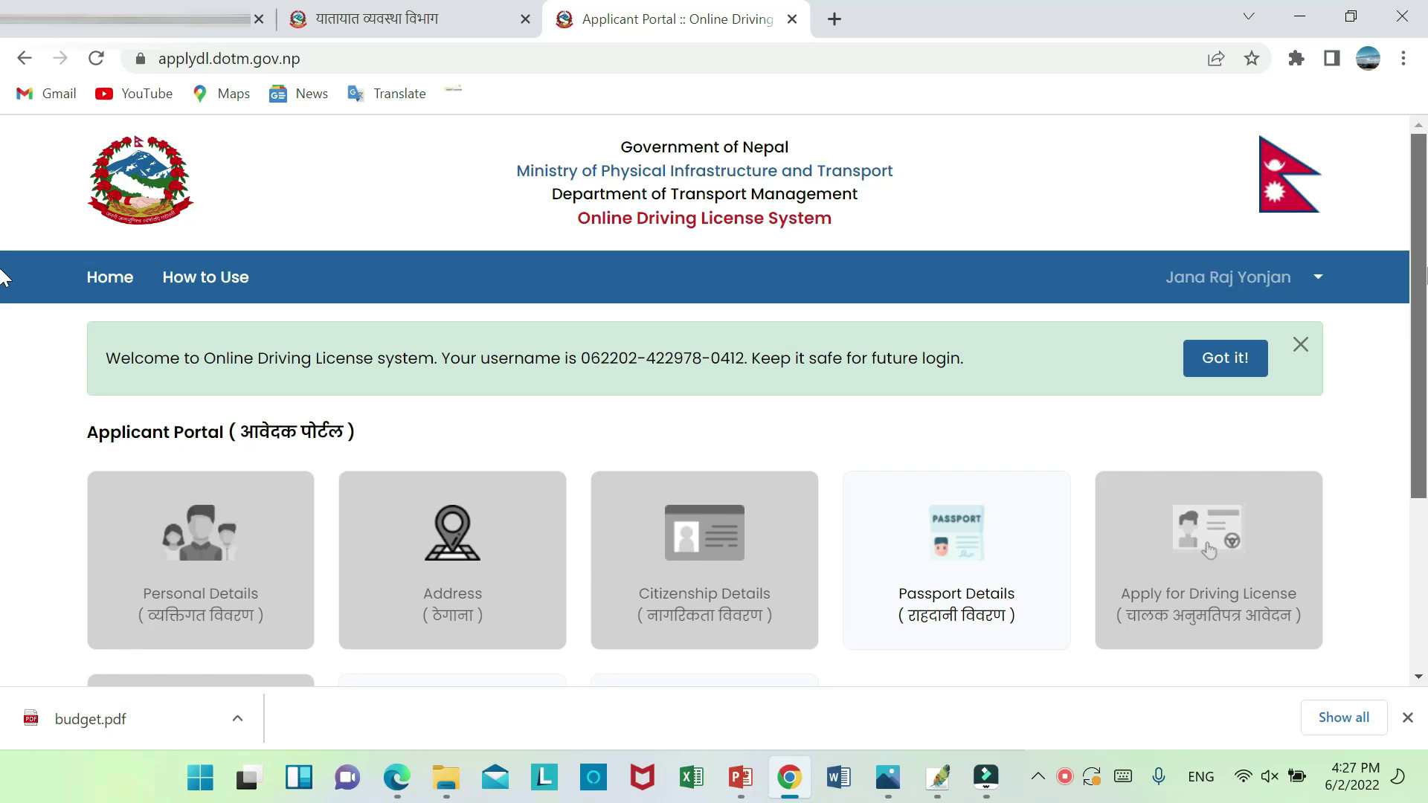
{"action": "left_click_drag", "start_coordinate": [2, 275], "coordinate": [1346, 591]}
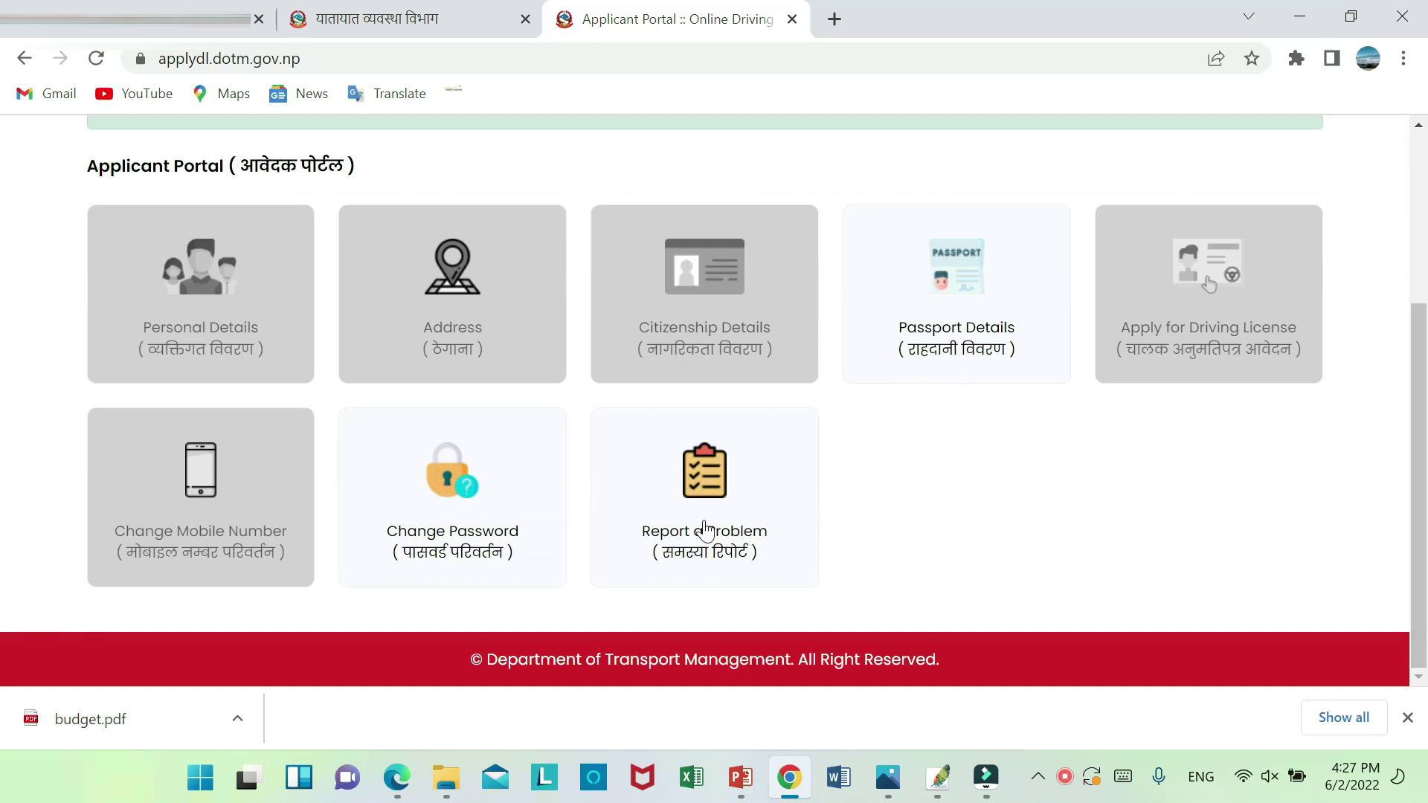
{"action": "left_click", "coordinate": [683, 524]}
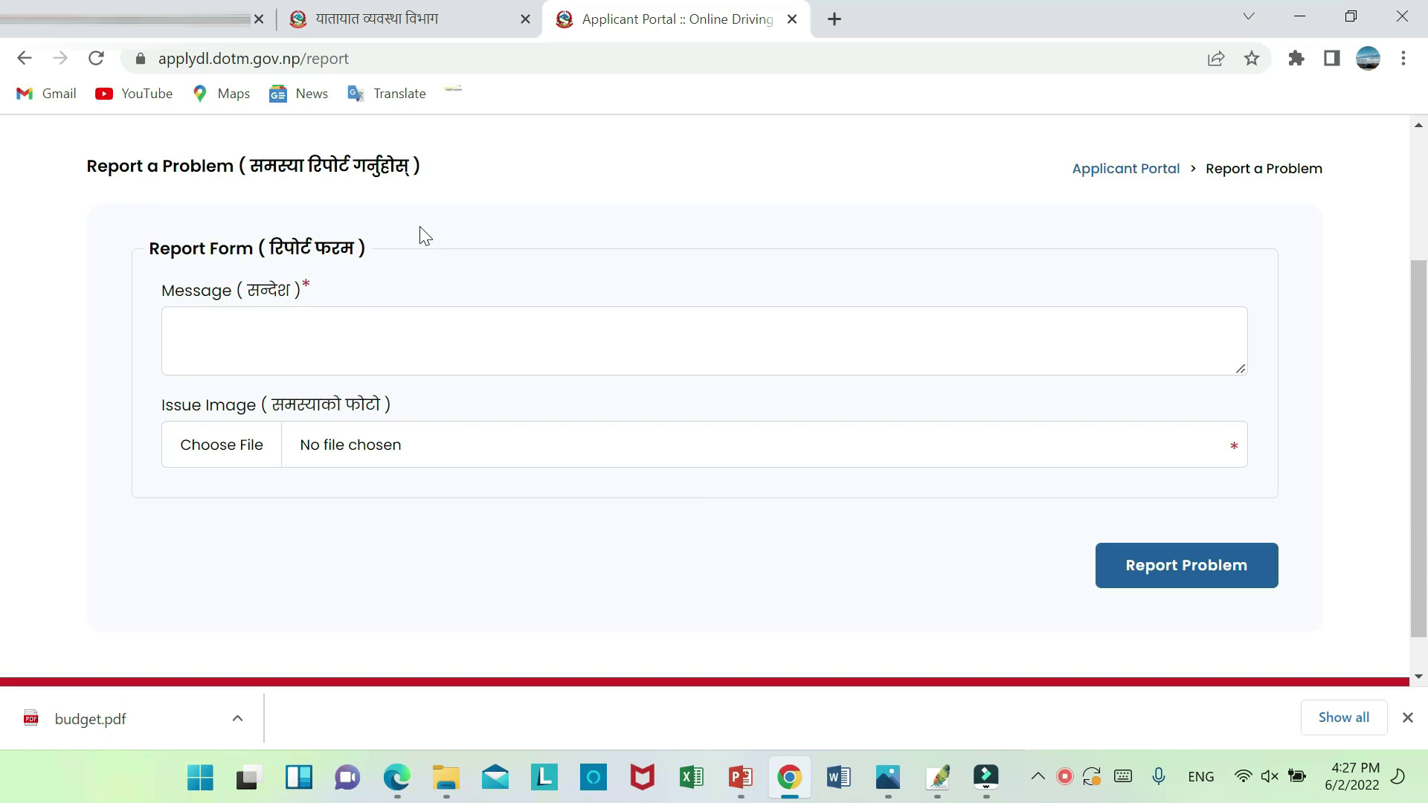
{"action": "left_click", "coordinate": [25, 58]}
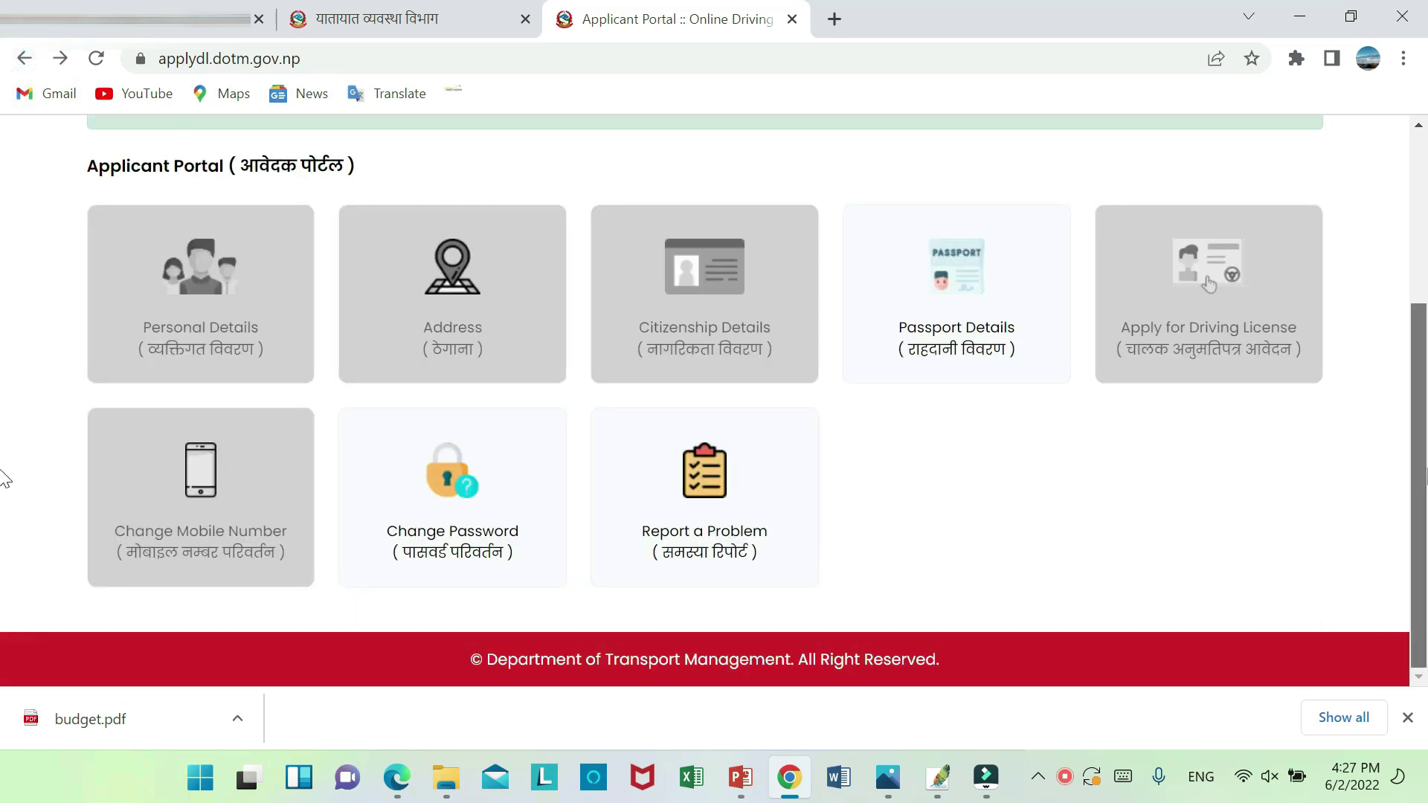
{"action": "scroll", "coordinate": [4, 478], "scroll_direction": "up", "scroll_amount": 4}
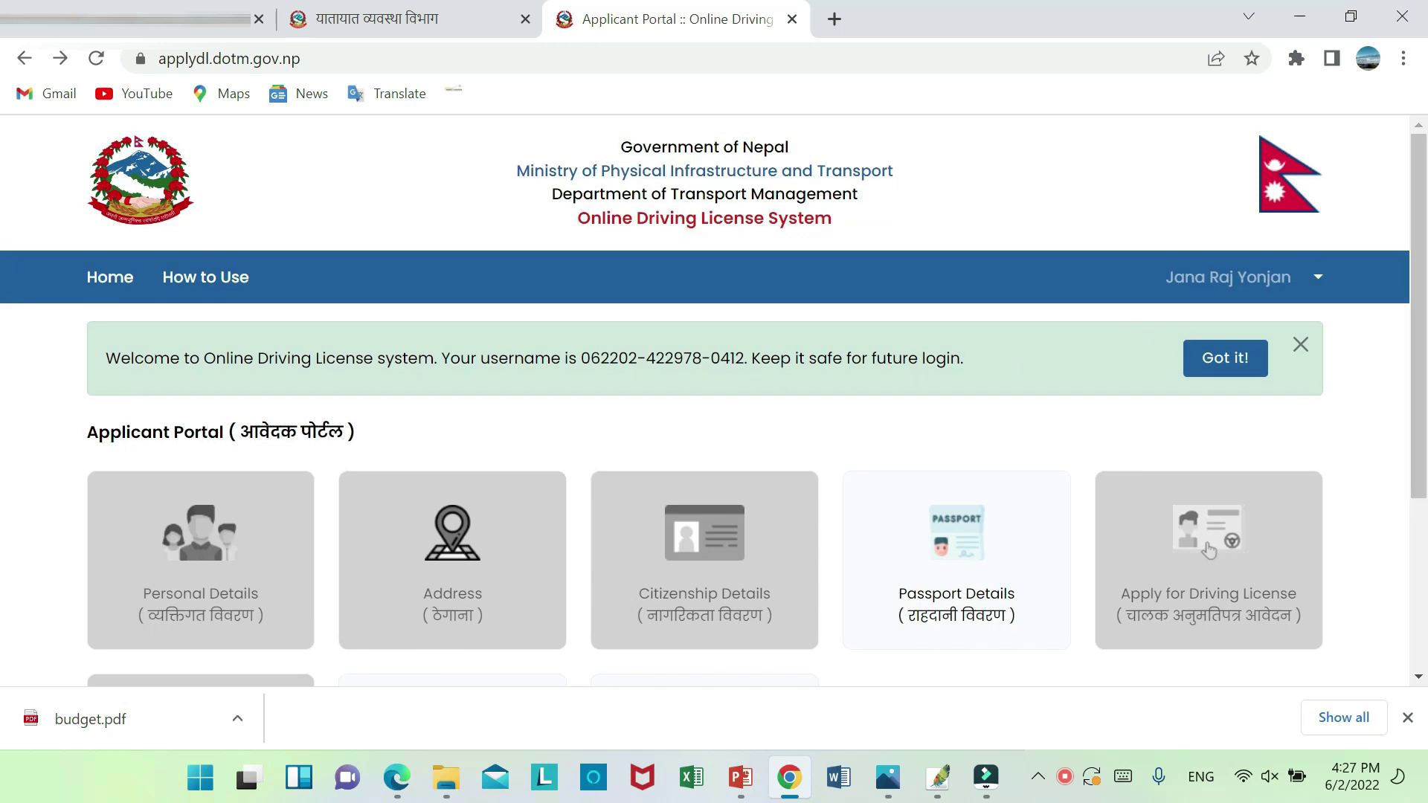
Highlight the username in the welcome banner, then log out through the account menu's Logout option
{"action": "left_click_drag", "start_coordinate": [581, 358], "coordinate": [747, 358]}
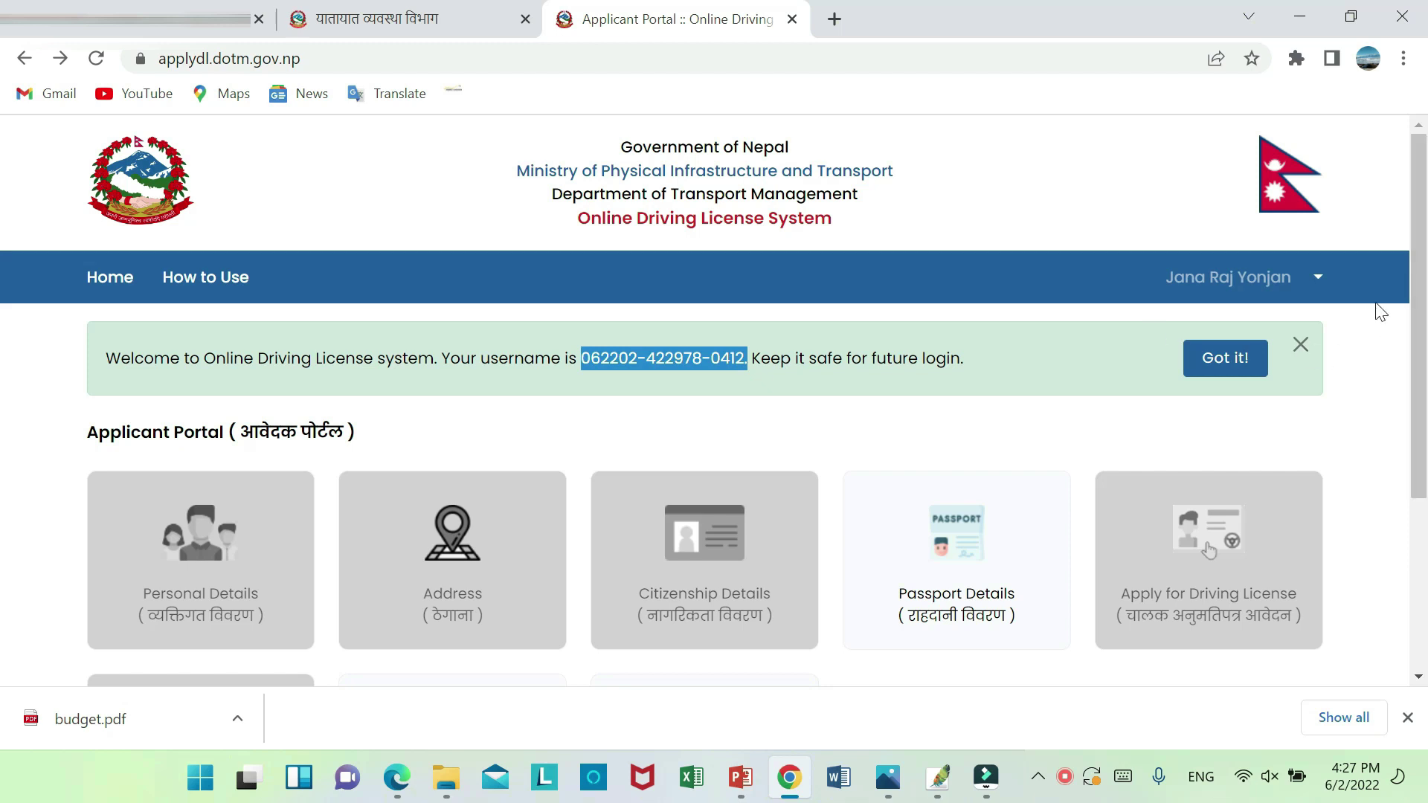
{"action": "left_click", "coordinate": [1313, 281]}
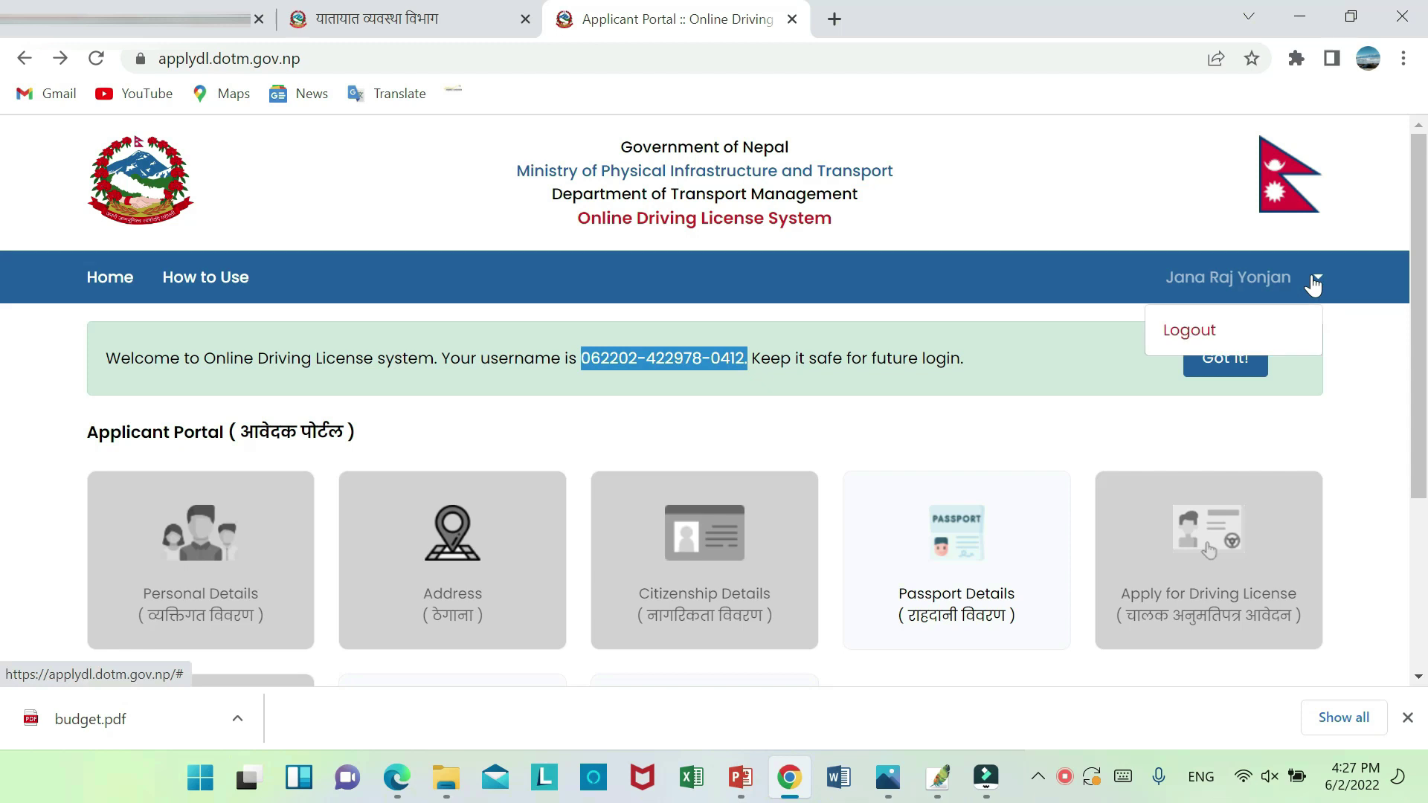
{"action": "left_click", "coordinate": [1216, 329]}
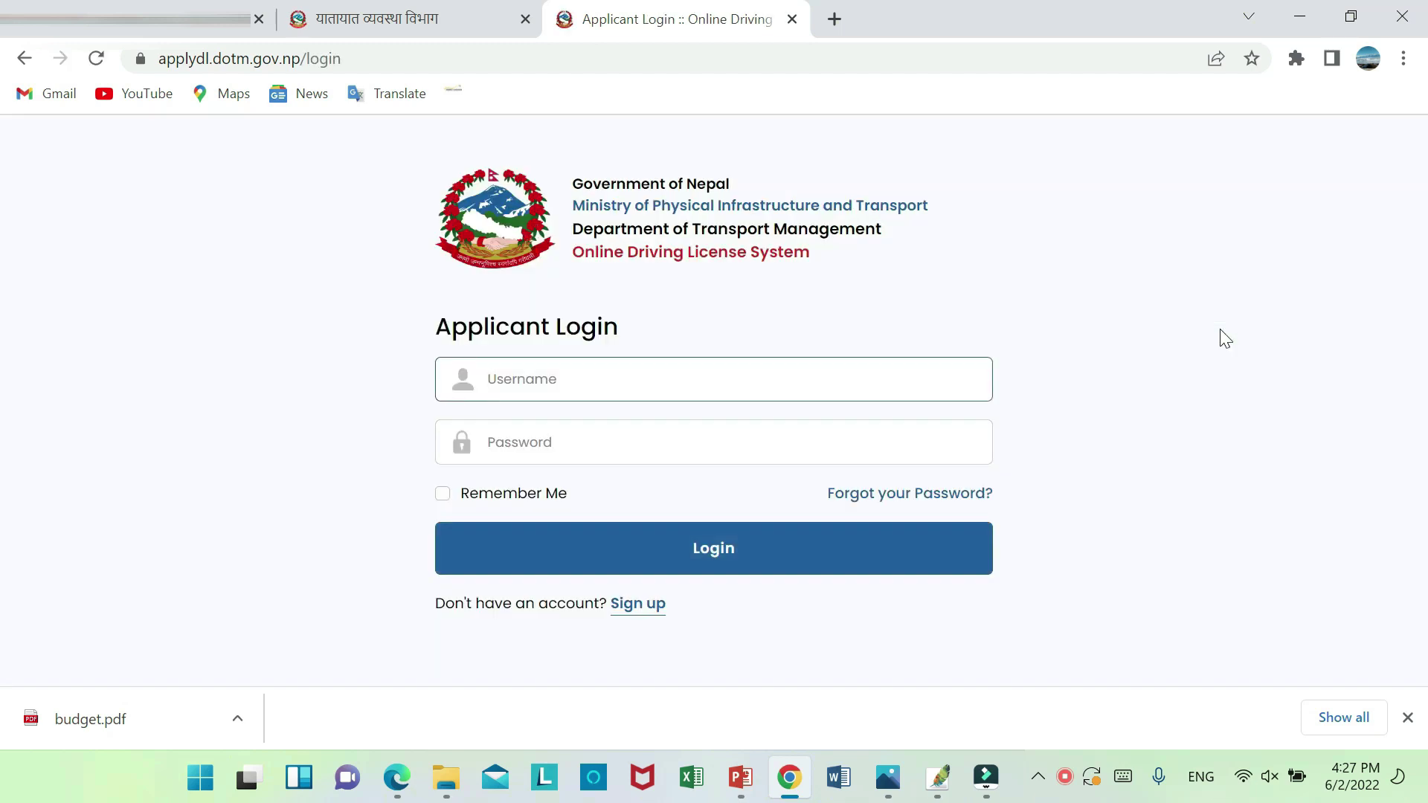